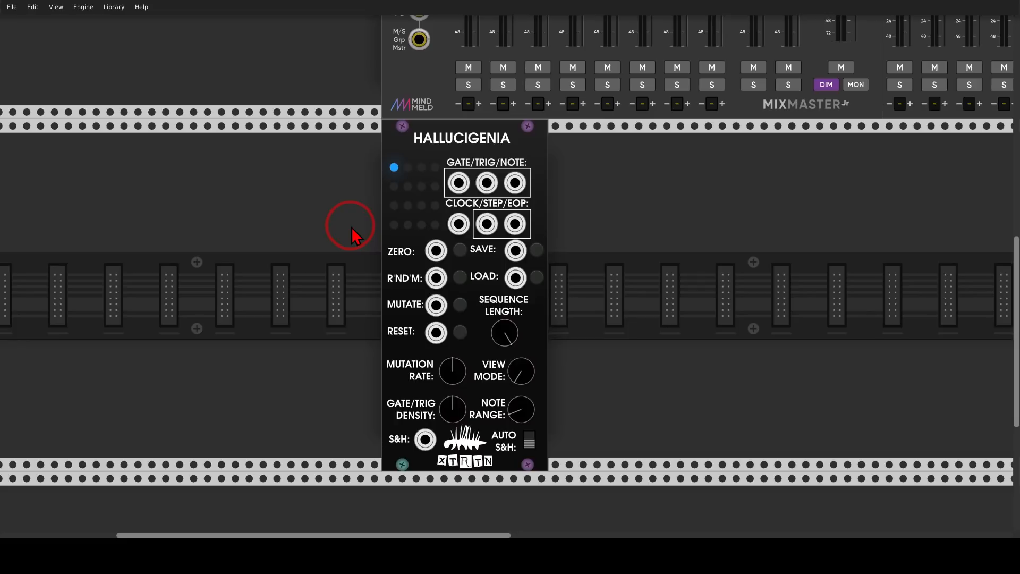
scroll(654, 218, "down", 4)
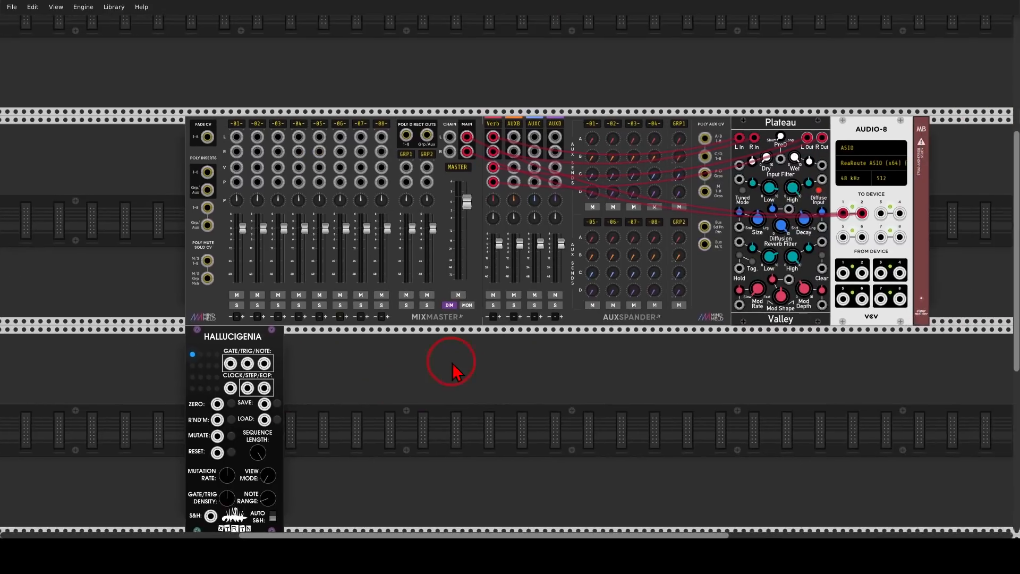
mouse_move(537, 85)
left_mouse_down()
mouse_move(303, 213)
mouse_move(550, 109)
left_mouse_up()
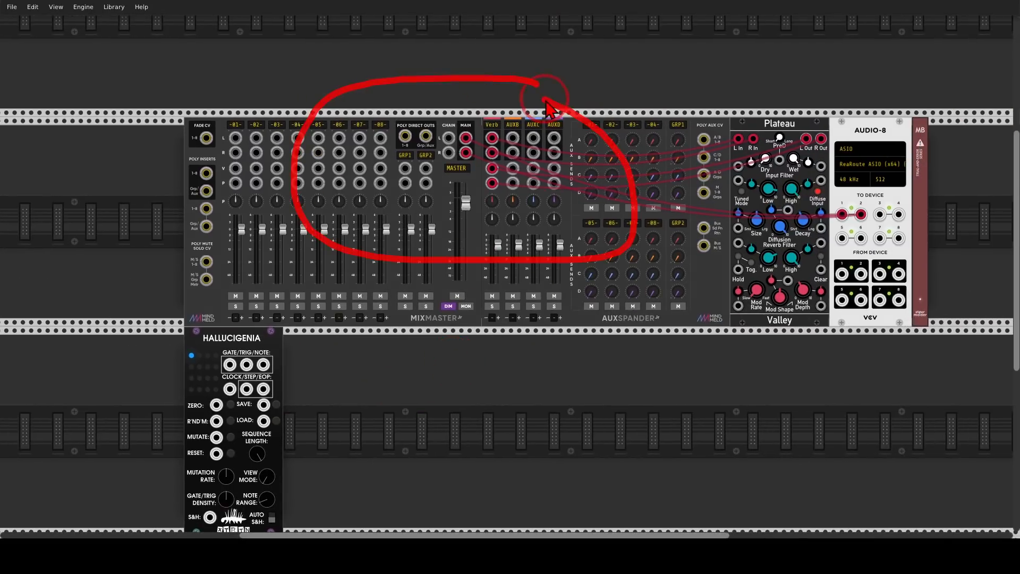
mouse_move(801, 105)
left_mouse_down()
mouse_move(814, 126)
mouse_move(803, 109)
left_mouse_up()
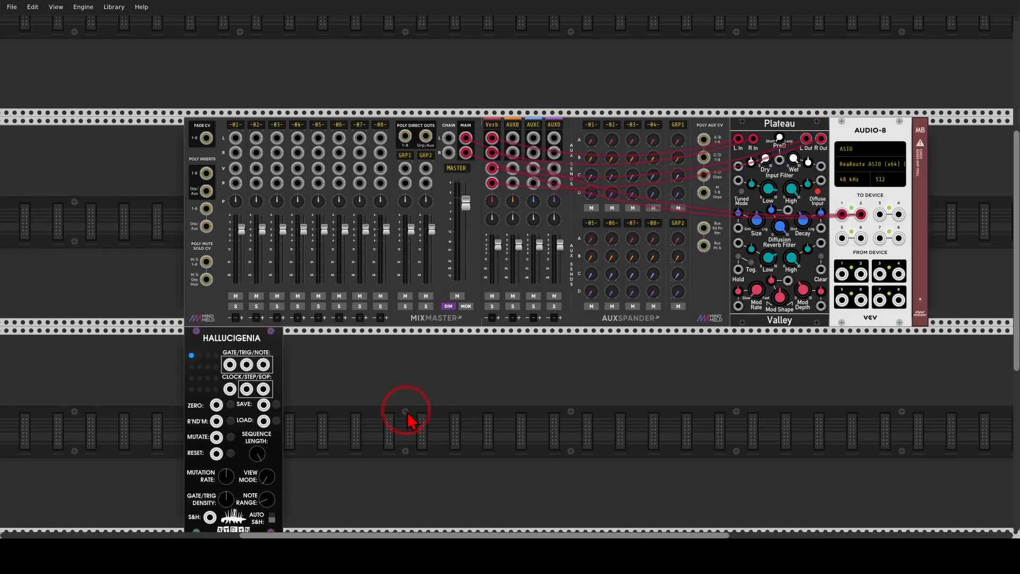
scroll(505, 340, "up", 5, "ctrl")
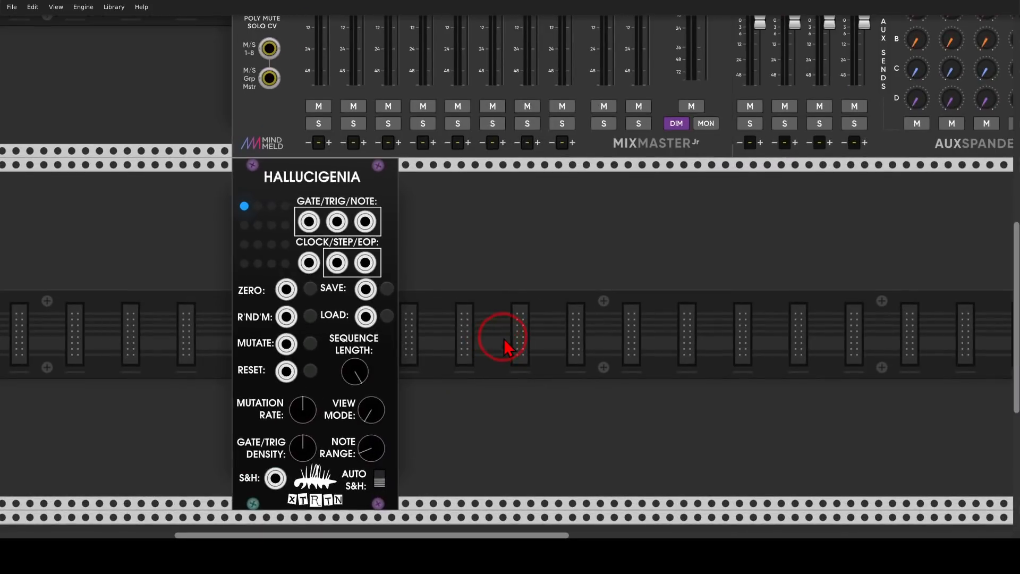
Add a Bogaudio FM-OP module in the empty rack space beside Hallucigenia
left_click_drag(504, 340, 560, 281)
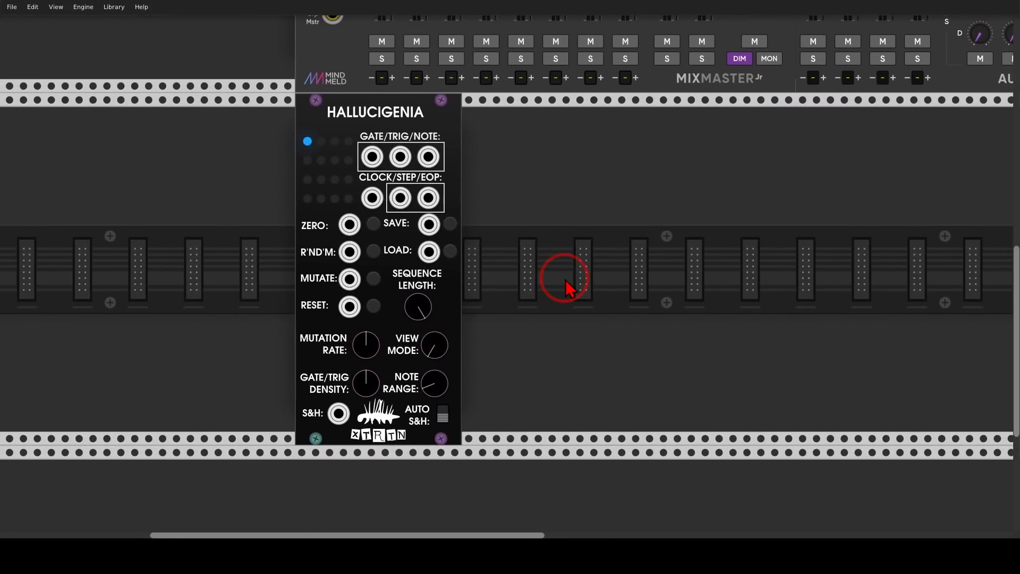
right_click(566, 279)
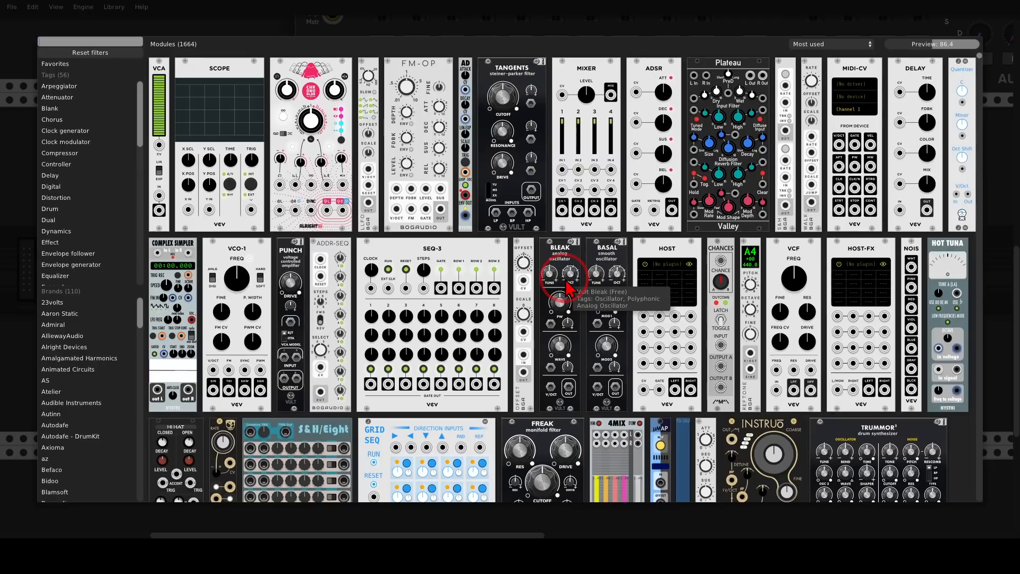
left_click(421, 85)
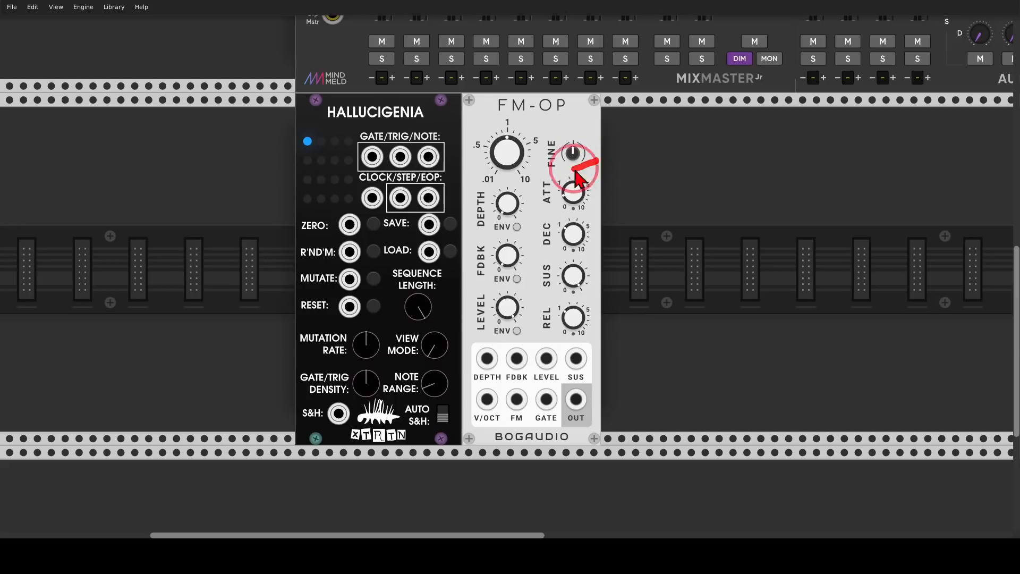
mouse_move(596, 159)
left_mouse_down()
mouse_move(597, 348)
mouse_move(604, 162)
left_mouse_up()
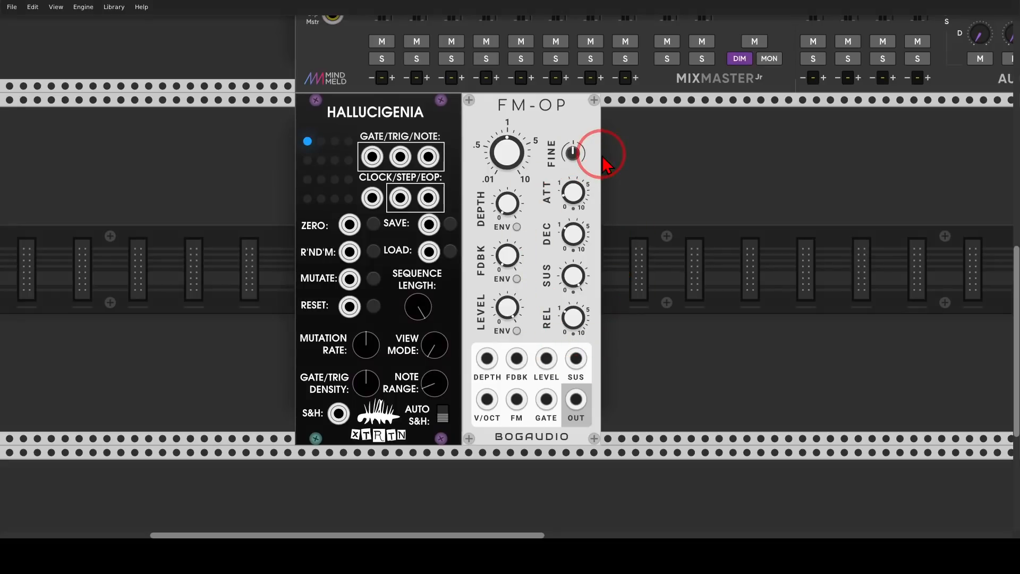
mouse_move(533, 289)
left_mouse_down()
mouse_move(540, 314)
mouse_move(483, 314)
mouse_move(543, 317)
left_mouse_up()
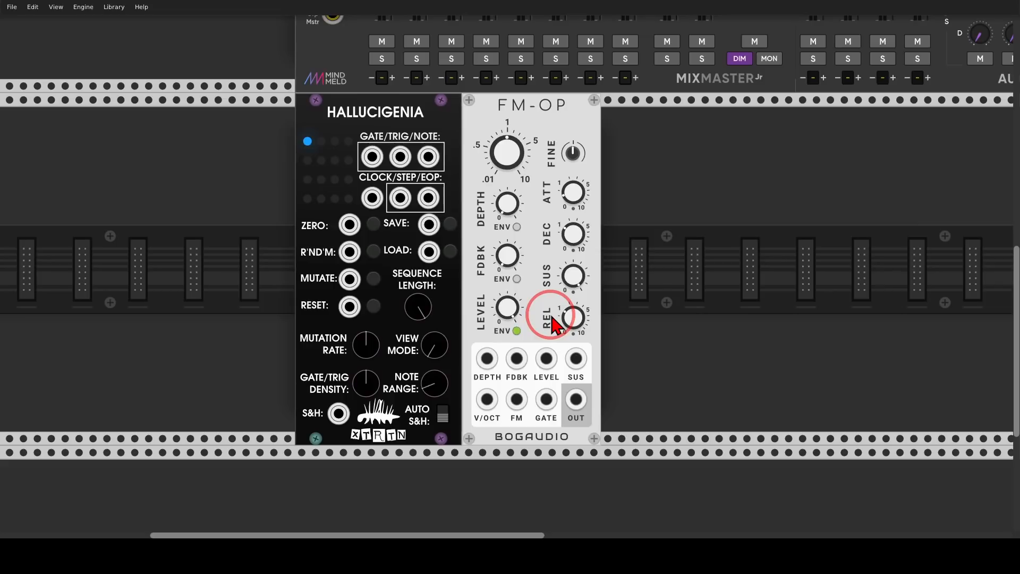
Add a VCV LFO-2 module to the left of Hallucigenia and set its wave to 3
right_click(293, 300)
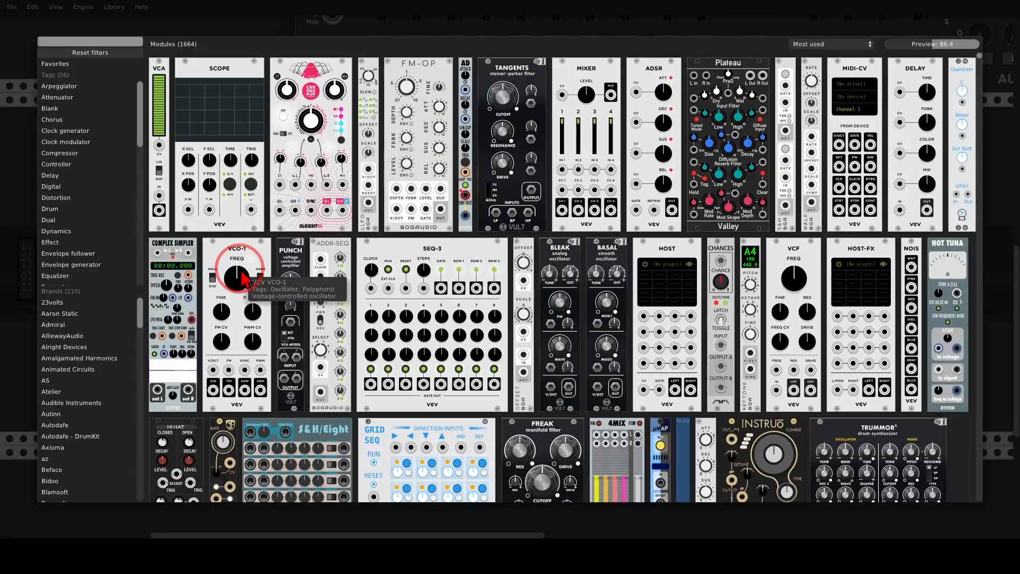
scroll(239, 274, "down", 5)
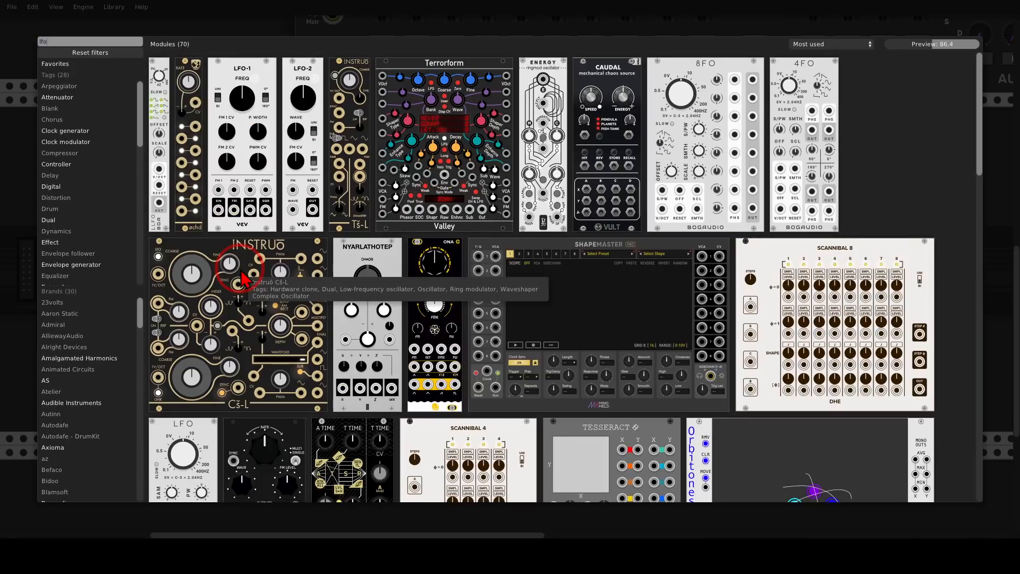
left_click(303, 82)
left_click_drag(253, 117, 338, 118)
mouse_move(323, 240)
left_mouse_down()
mouse_move(501, 251)
mouse_move(509, 266)
mouse_move(325, 241)
left_mouse_up()
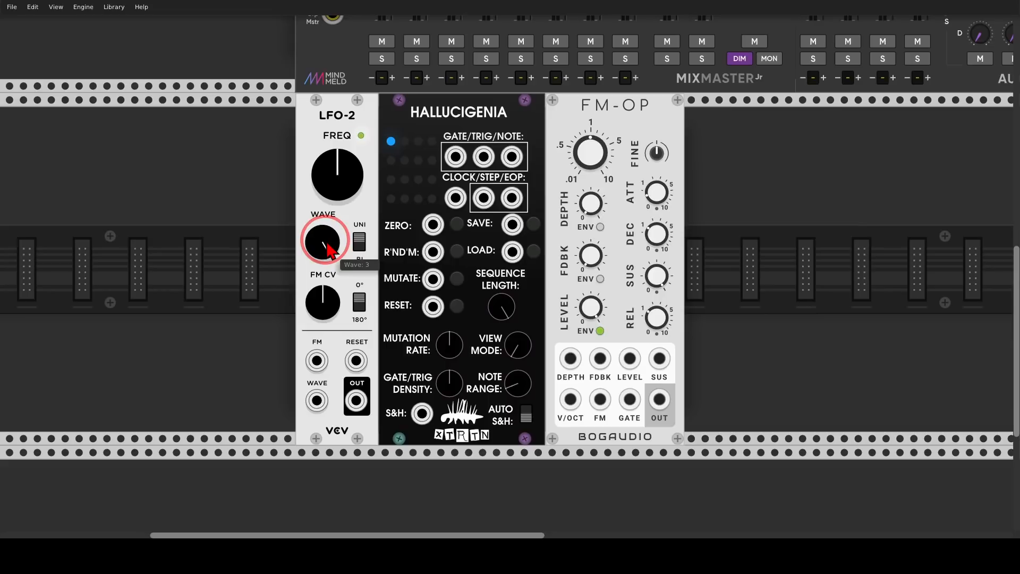
Patch the LFO-2 output into Hallucigenia's clock input
left_click_drag(356, 401, 455, 198)
mouse_move(455, 135)
left_mouse_down()
mouse_move(392, 138)
mouse_move(442, 140)
left_mouse_up()
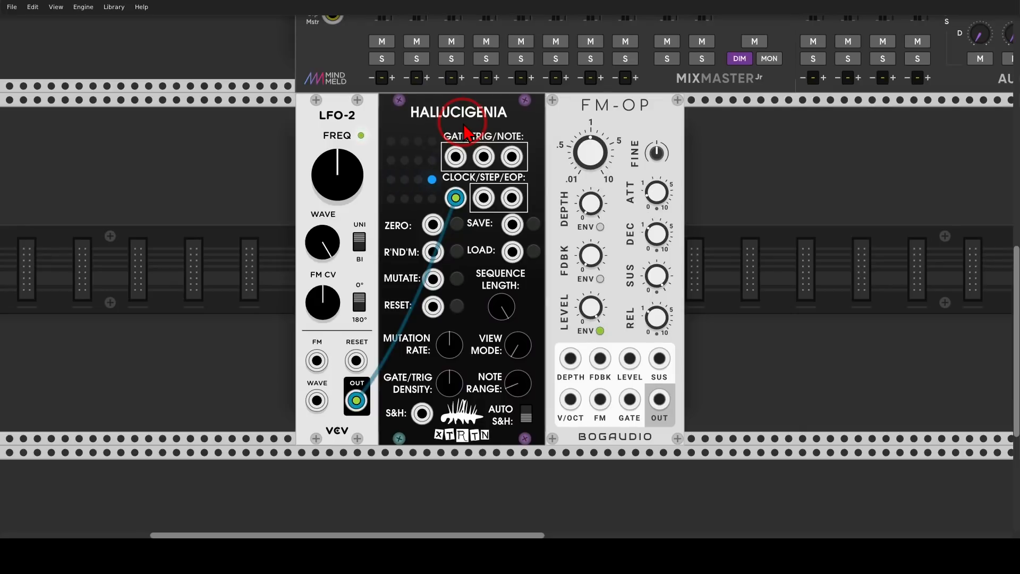
Patch Hallucigenia's gate output into FM-OP's GATE input
mouse_move(463, 124)
left_mouse_down()
mouse_move(443, 129)
mouse_move(452, 174)
mouse_move(467, 126)
mouse_move(647, 386)
mouse_move(630, 399)
left_mouse_up()
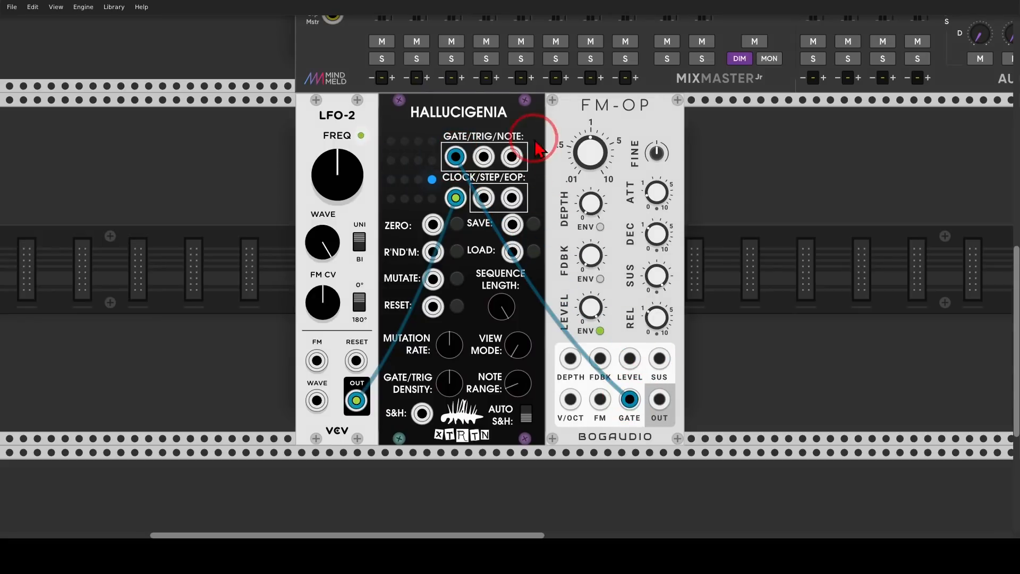
mouse_move(533, 130)
left_mouse_down()
mouse_move(502, 172)
mouse_move(529, 137)
left_mouse_up()
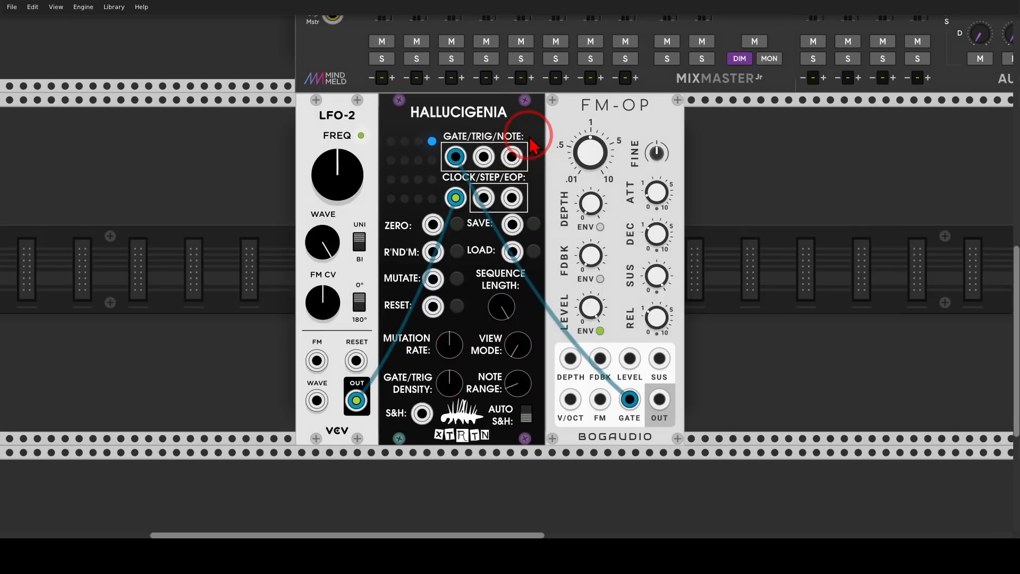
Make room and insert a JW-Modules Quantizer between Hallucigenia and FM-OP, setting its root to F
left_click_drag(580, 128, 718, 139)
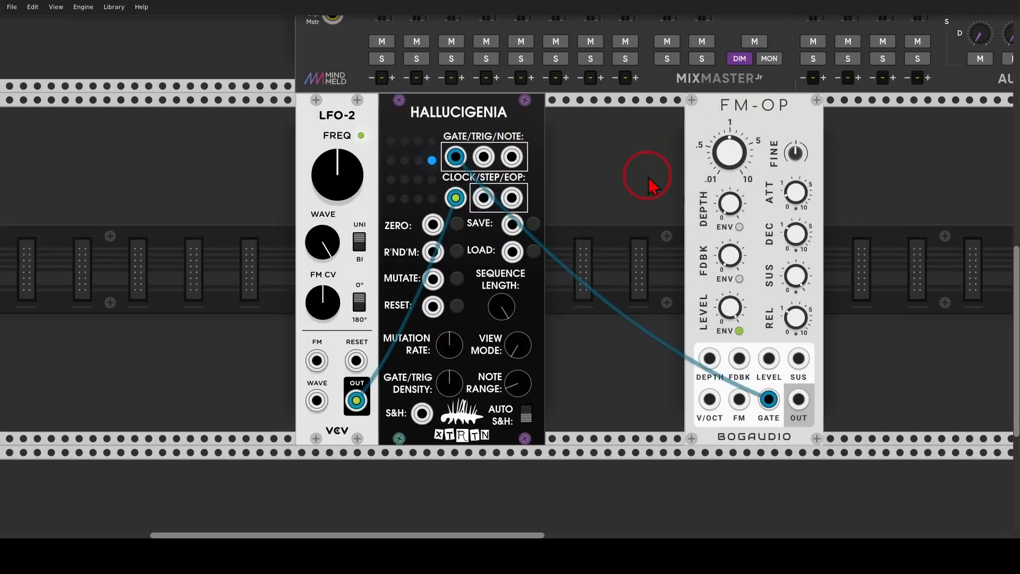
right_click(649, 176)
type("jw")
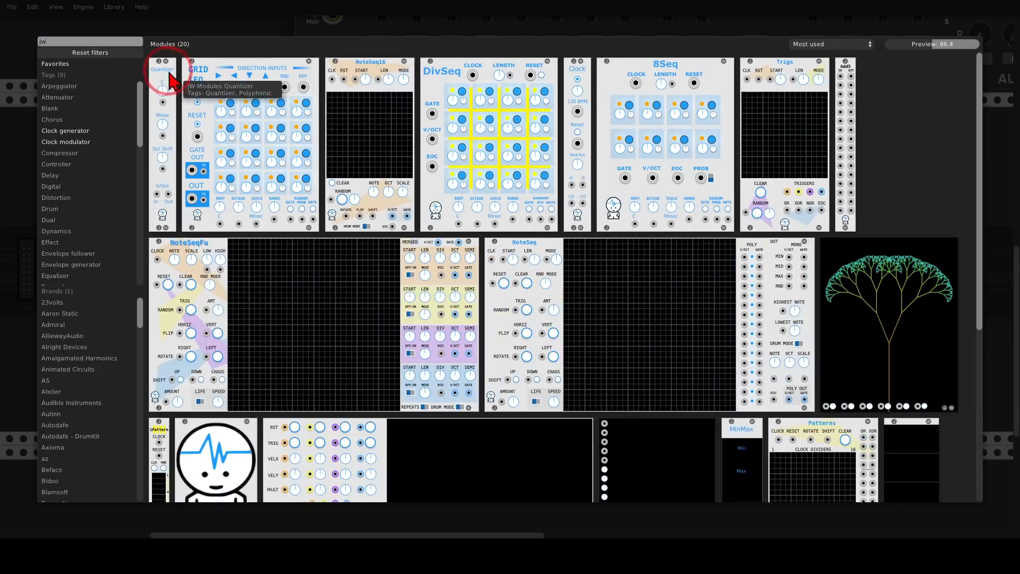
left_click_drag(159, 68, 507, 207)
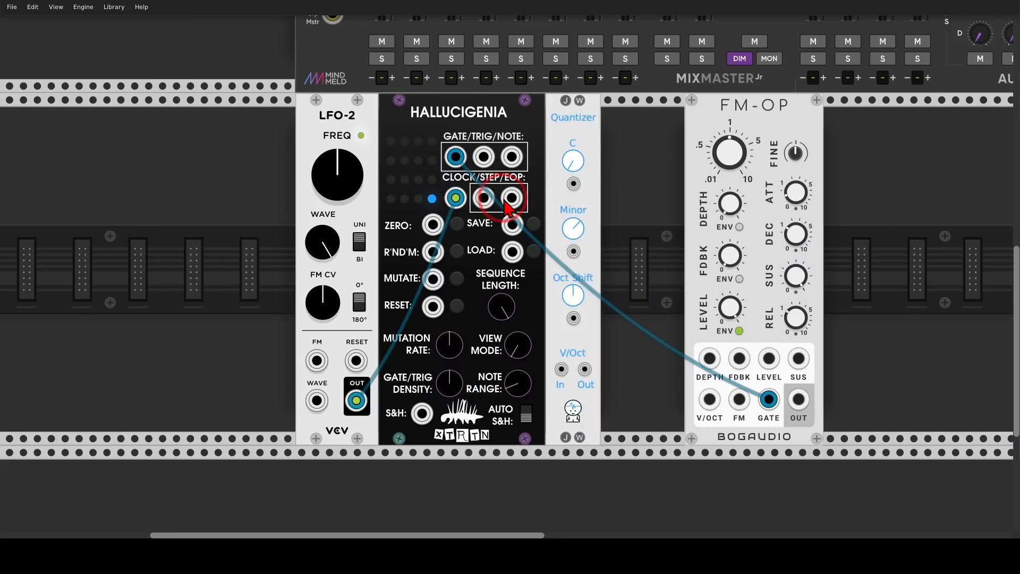
left_click_drag(572, 165, 571, 153)
Close the gap to FM-OP and patch Hallucigenia's note output through the Quantizer into FM-OP's V/OCT input
left_click_drag(693, 123, 610, 123)
left_click_drag(511, 156, 627, 401)
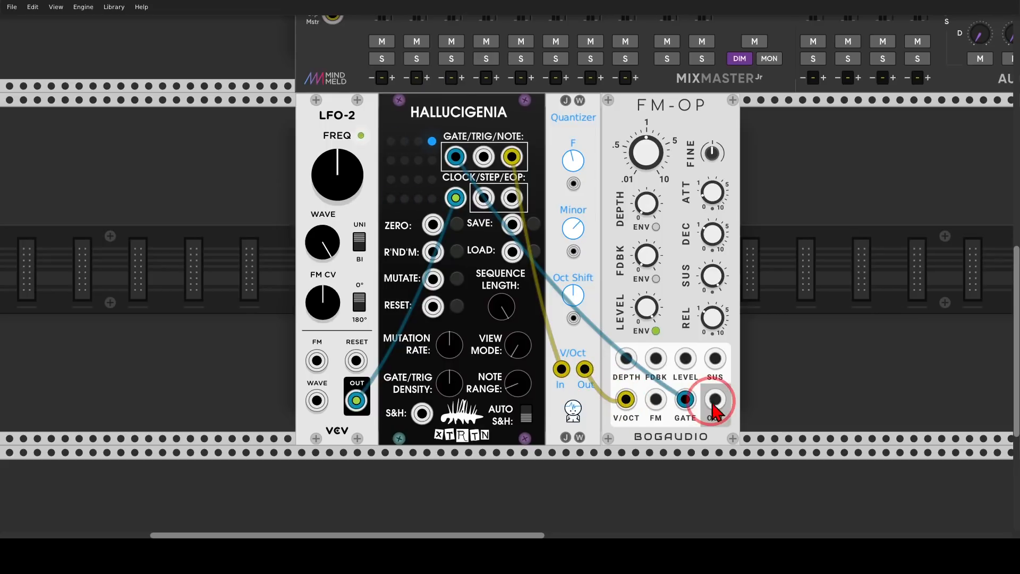
Connect FM-OP's OUT to a MixMaster channel input
left_click_drag(715, 400, 383, 46)
scroll(563, 315, "down", 10)
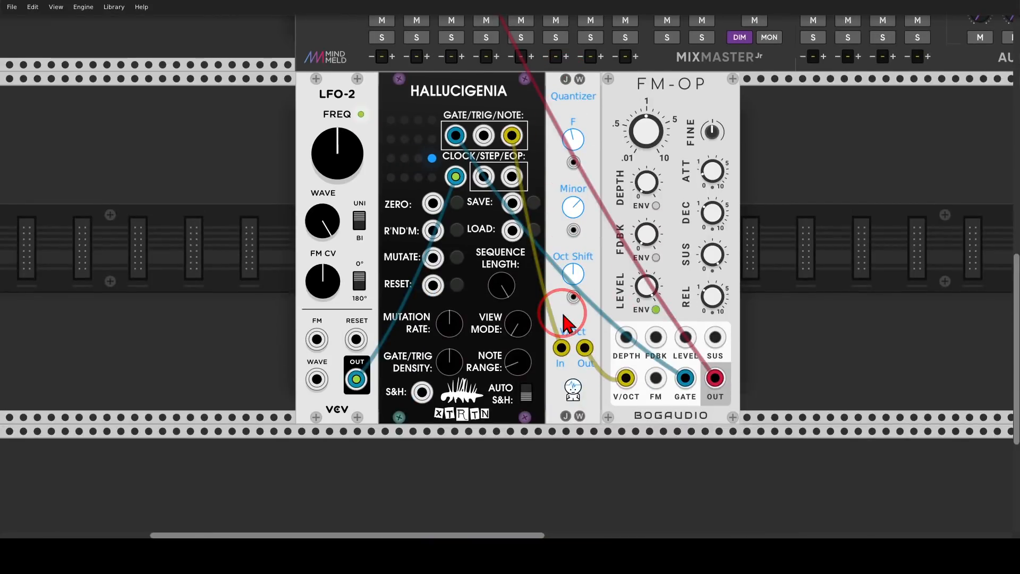
scroll(562, 310, "up", 1)
Turn Hallucigenia's View Mode knob up to inspect its other display pages
mouse_move(447, 266)
left_mouse_down()
mouse_move(465, 242)
mouse_move(374, 240)
mouse_move(394, 272)
mouse_move(470, 275)
left_mouse_up()
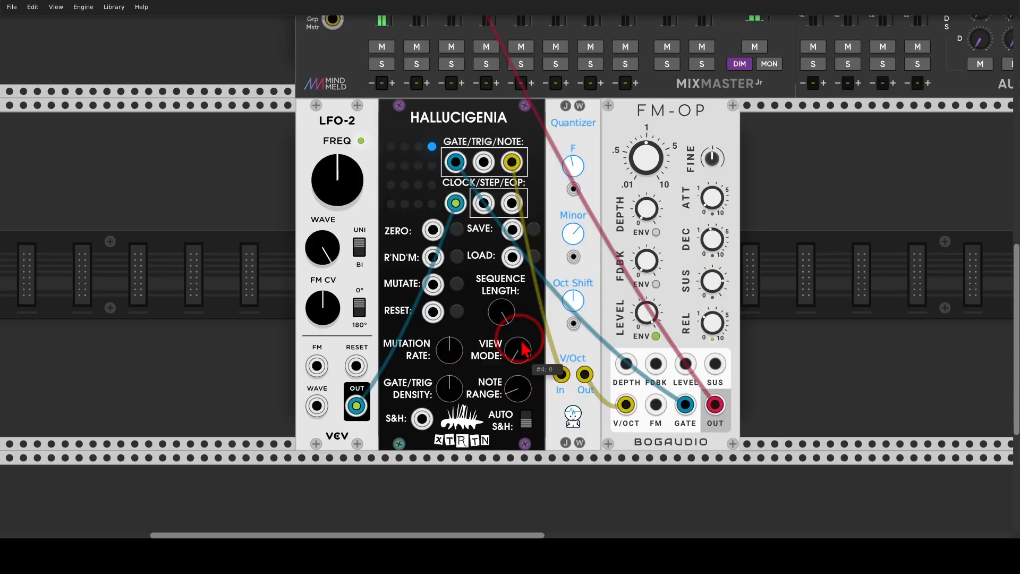
mouse_move(523, 337)
left_mouse_down()
mouse_move(495, 325)
mouse_move(510, 379)
mouse_move(529, 332)
mouse_move(517, 340)
mouse_move(517, 266)
left_mouse_up()
key("Escape")
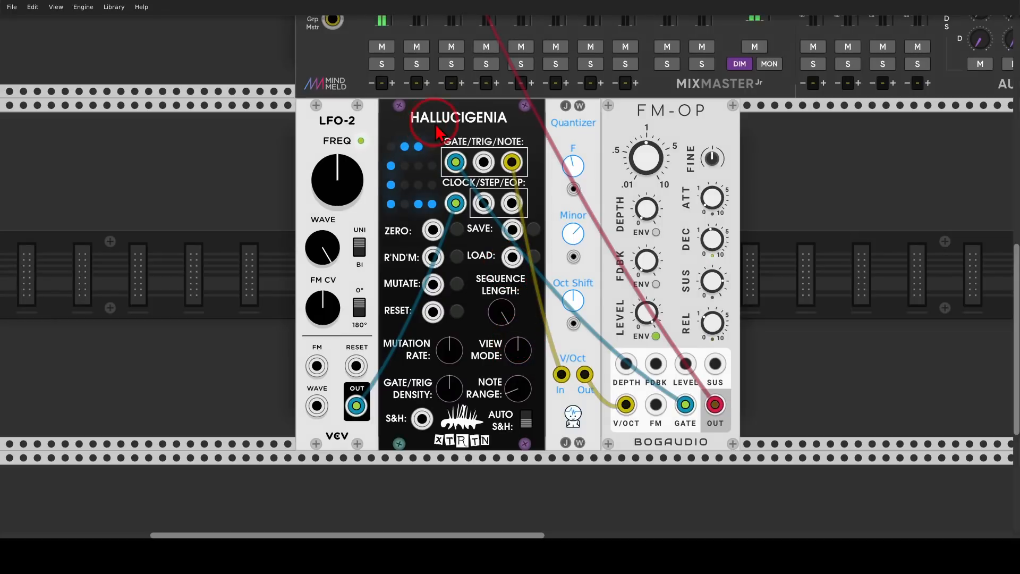
mouse_move(431, 122)
left_mouse_down()
mouse_move(382, 233)
mouse_move(432, 125)
left_mouse_up()
key("Escape")
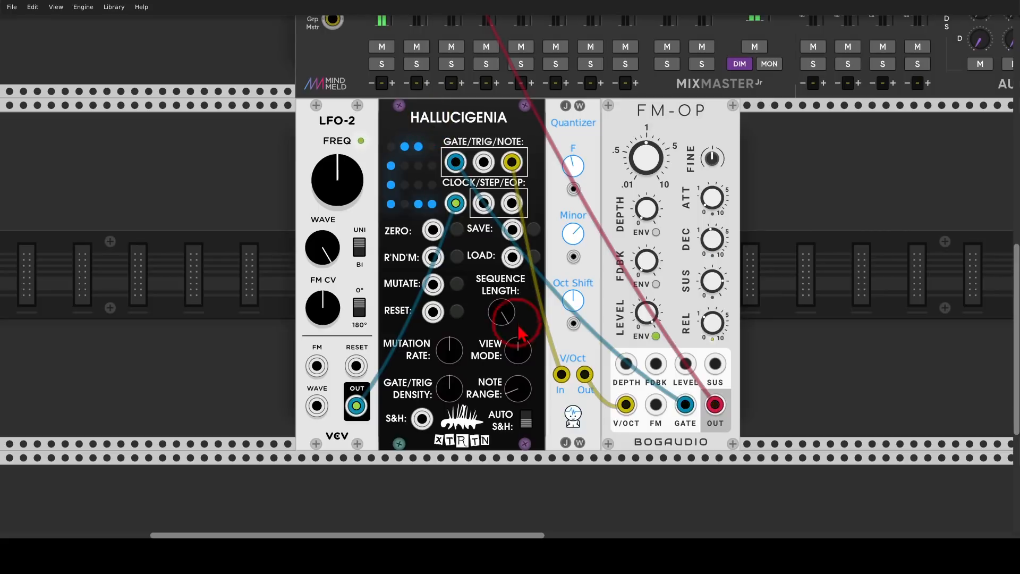
left_click_drag(519, 350, 511, 264)
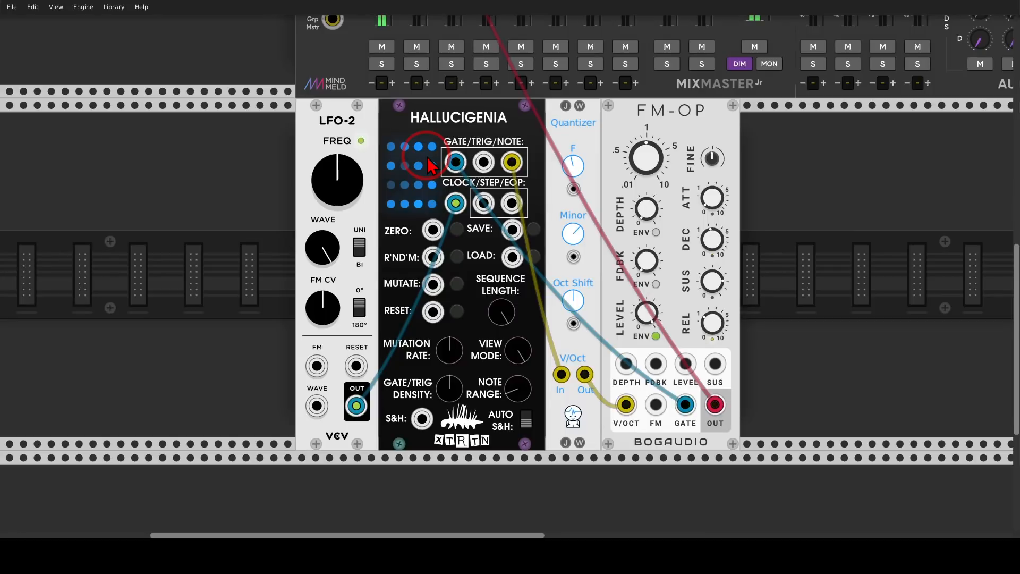
Nudge Hallucigenia's Sequence Length knob and turn View Mode back down
mouse_move(508, 314)
left_mouse_down()
mouse_move(508, 415)
mouse_move(508, 308)
left_mouse_up()
left_click_drag(523, 354, 524, 425)
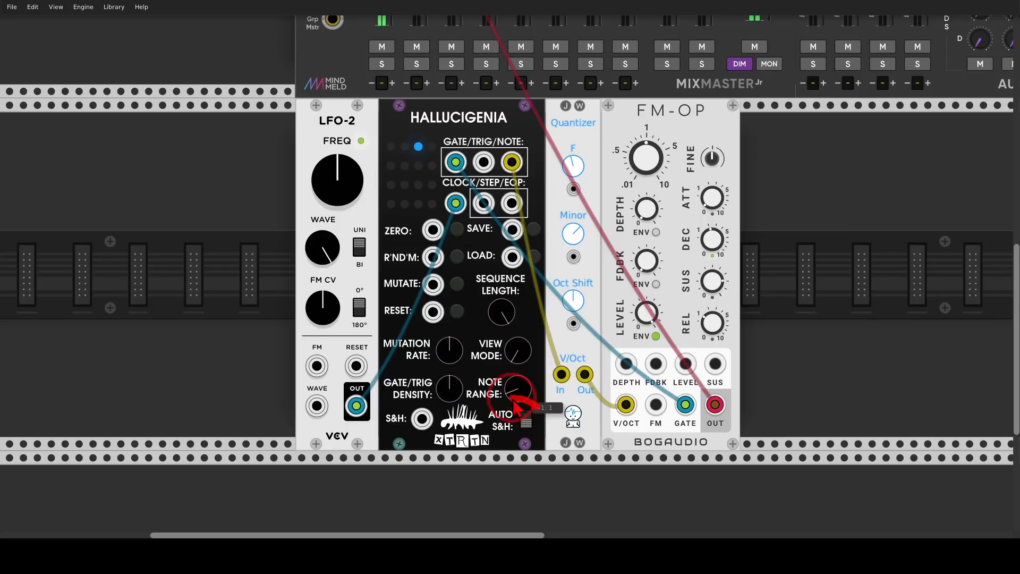
mouse_move(478, 427)
left_mouse_down()
mouse_move(533, 435)
mouse_move(541, 404)
left_mouse_up()
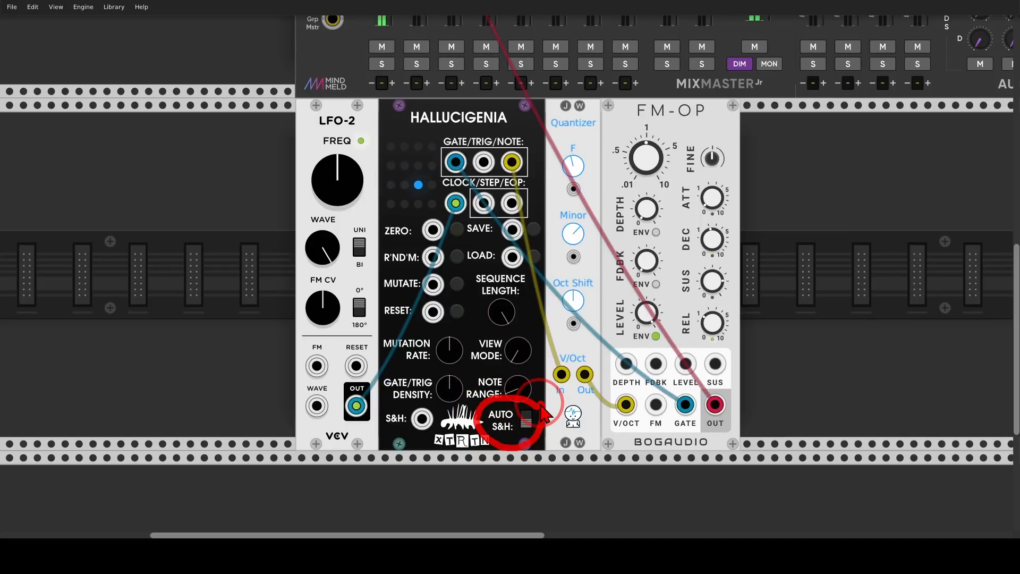
mouse_move(475, 146)
left_mouse_down()
mouse_move(434, 175)
mouse_move(480, 153)
left_mouse_up()
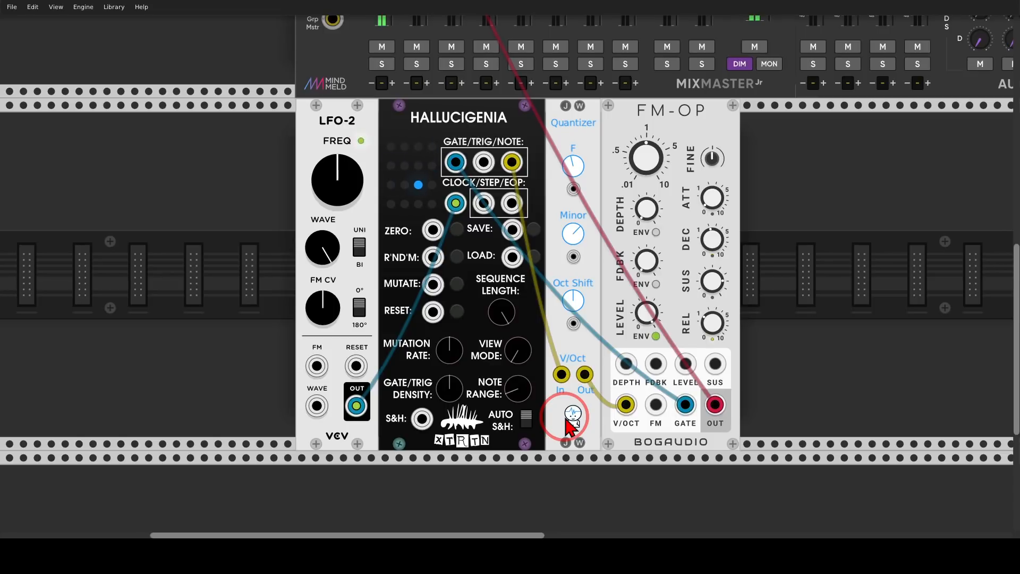
Make room and insert a VCV VCA module between Hallucigenia and the Quantizer
left_click_drag(598, 184, 694, 154)
right_click(607, 166)
type("v")
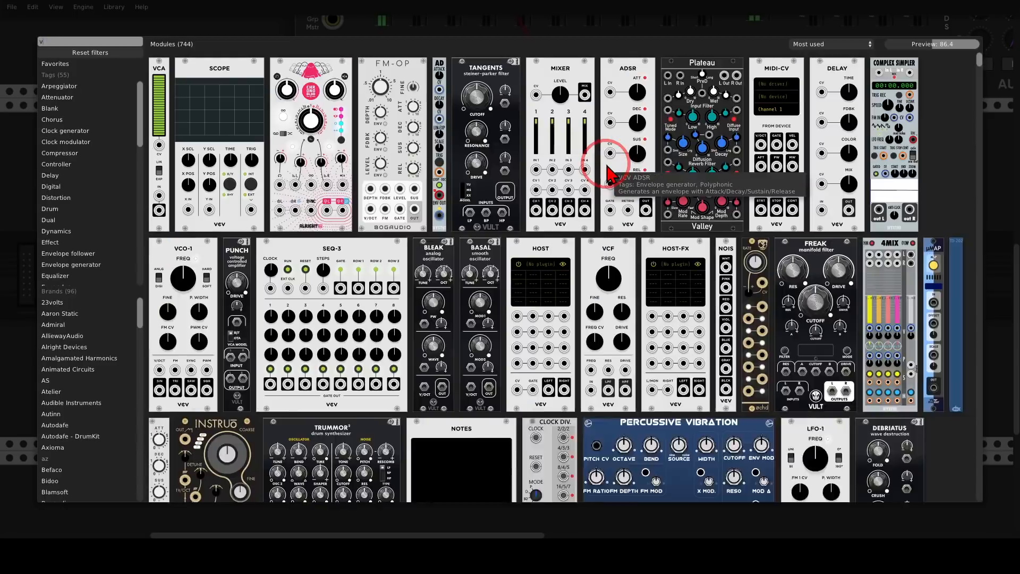
type("ca")
left_click_drag(163, 78, 518, 202)
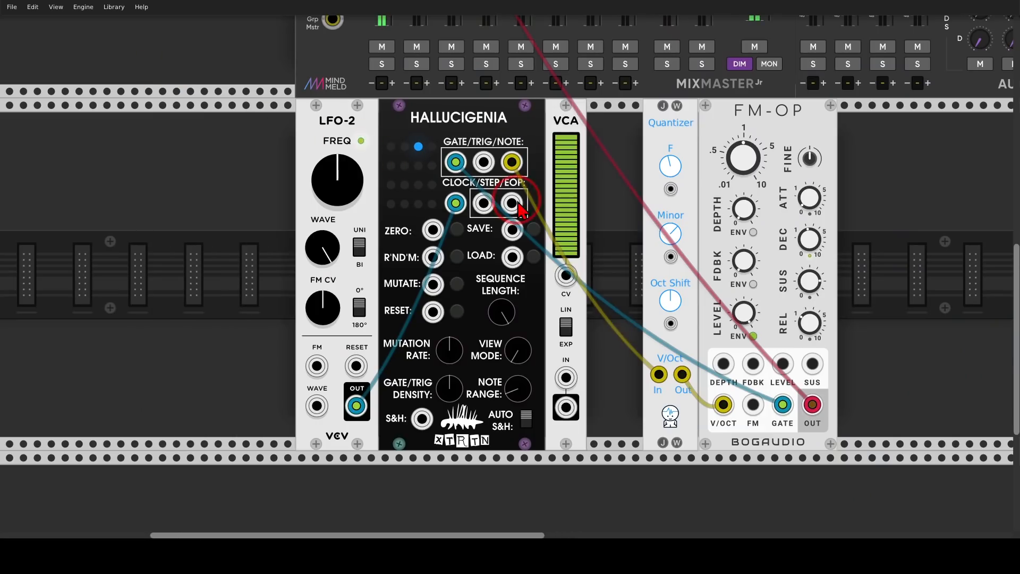
Route the note output through the VCA into the Quantizer and slide the Quantizer and FM-OP back against it
mouse_move(659, 374)
left_mouse_down()
mouse_move(596, 365)
mouse_move(565, 377)
mouse_move(568, 412)
mouse_move(659, 375)
left_mouse_up()
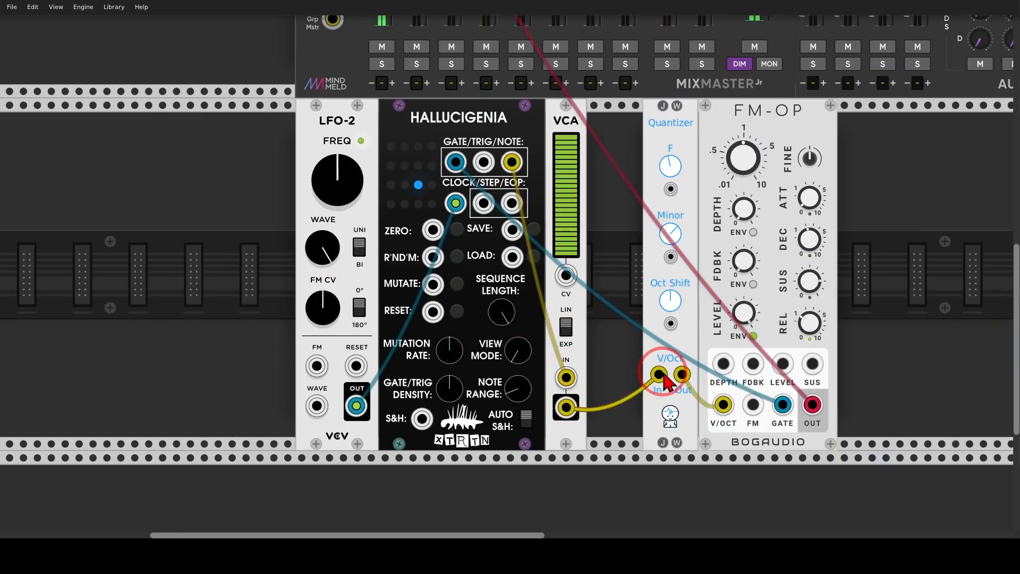
left_click_drag(658, 128, 598, 126)
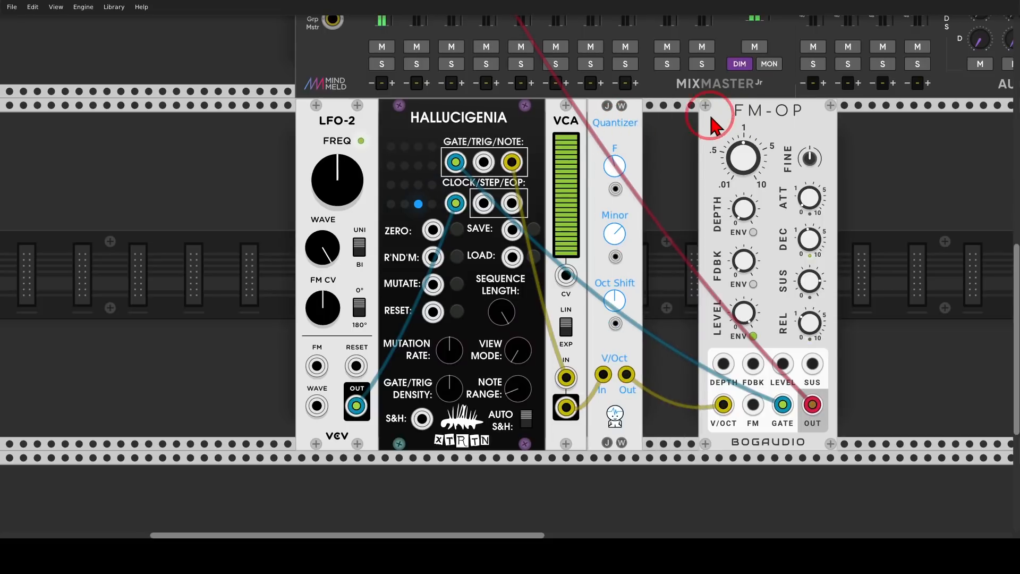
left_click_drag(713, 118, 510, 266)
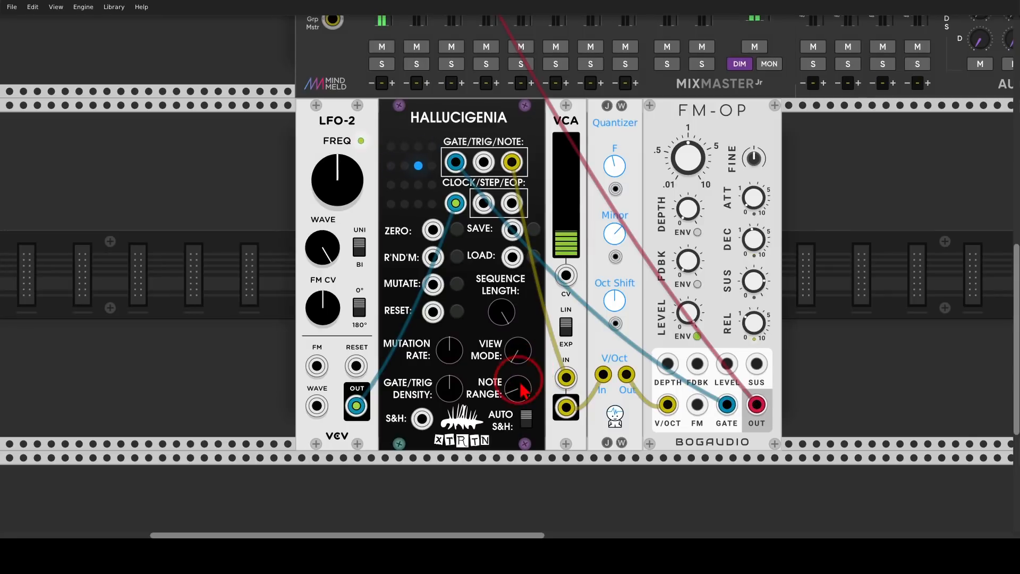
Turn Hallucigenia's Note Range knob up
left_click_drag(524, 391, 509, 260)
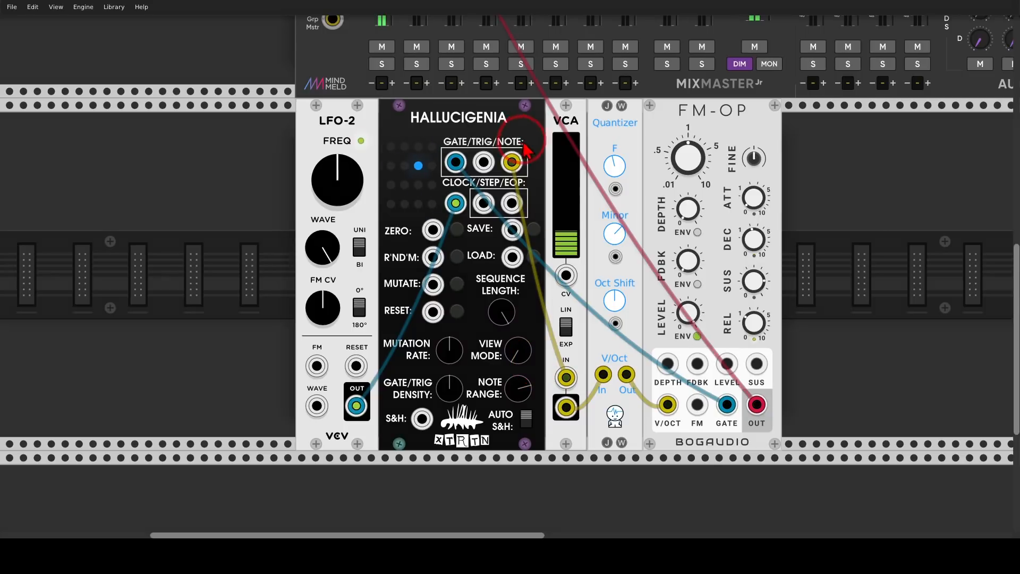
mouse_move(497, 150)
left_mouse_down()
mouse_move(502, 180)
mouse_move(532, 160)
mouse_move(527, 141)
left_mouse_up()
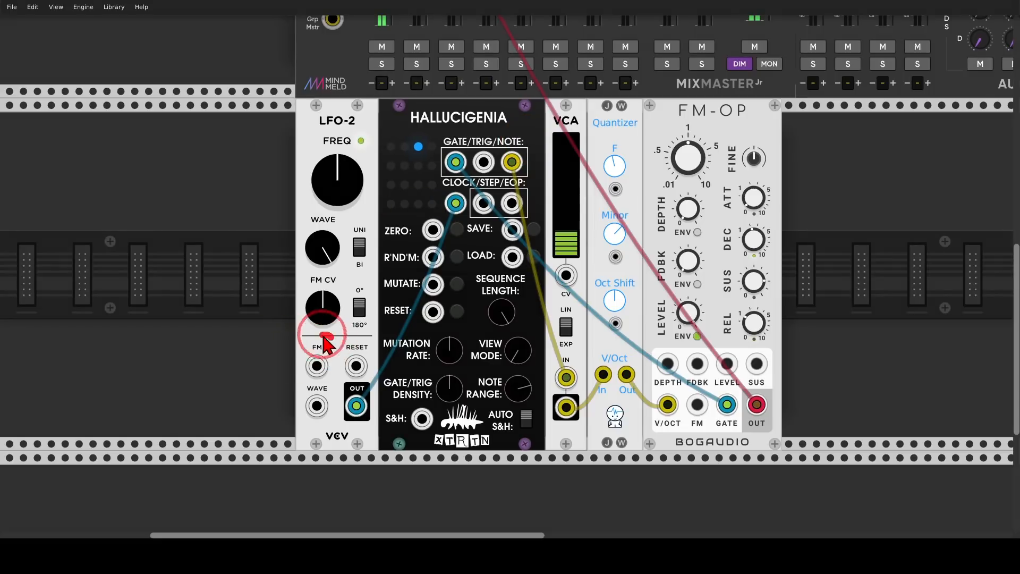
mouse_move(323, 336)
left_mouse_down()
mouse_move(307, 375)
mouse_move(338, 372)
mouse_move(333, 338)
left_mouse_up()
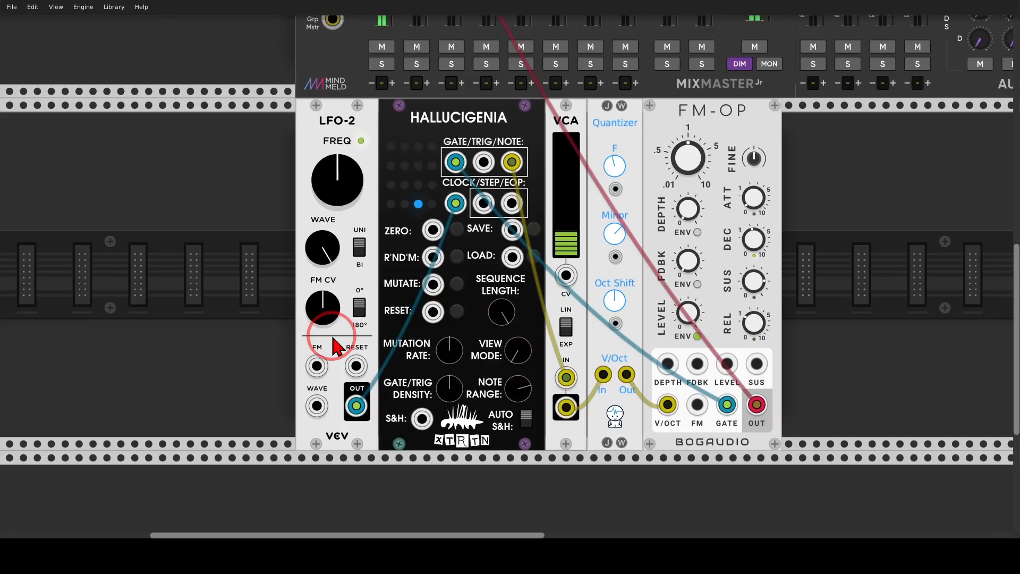
Patch Hallucigenia's note output into LFO-2's FM input and turn the LFO frequency down
left_click_drag(317, 365, 512, 166)
left_click_drag(349, 183, 350, 231)
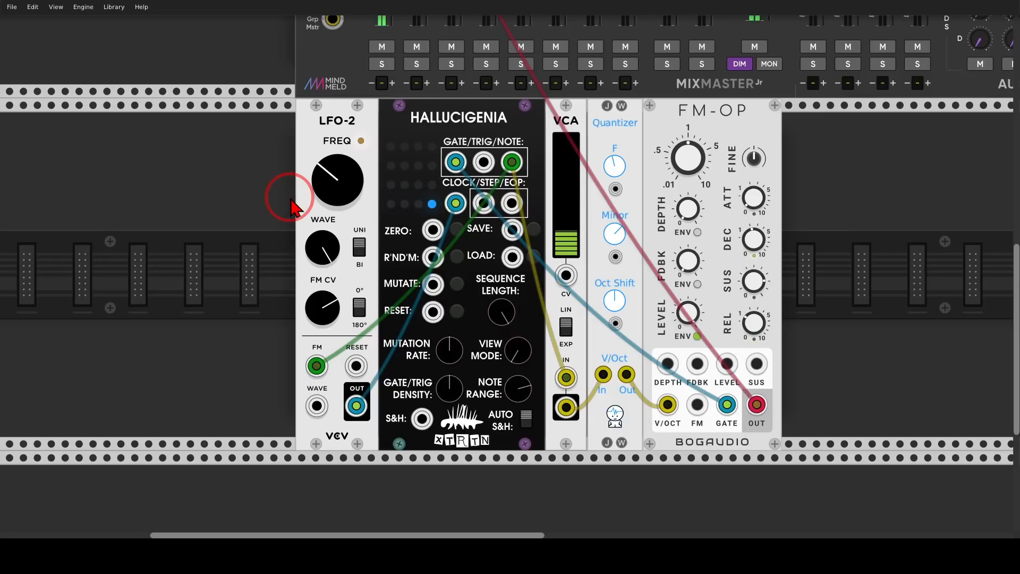
left_click_drag(872, 145, 564, 462)
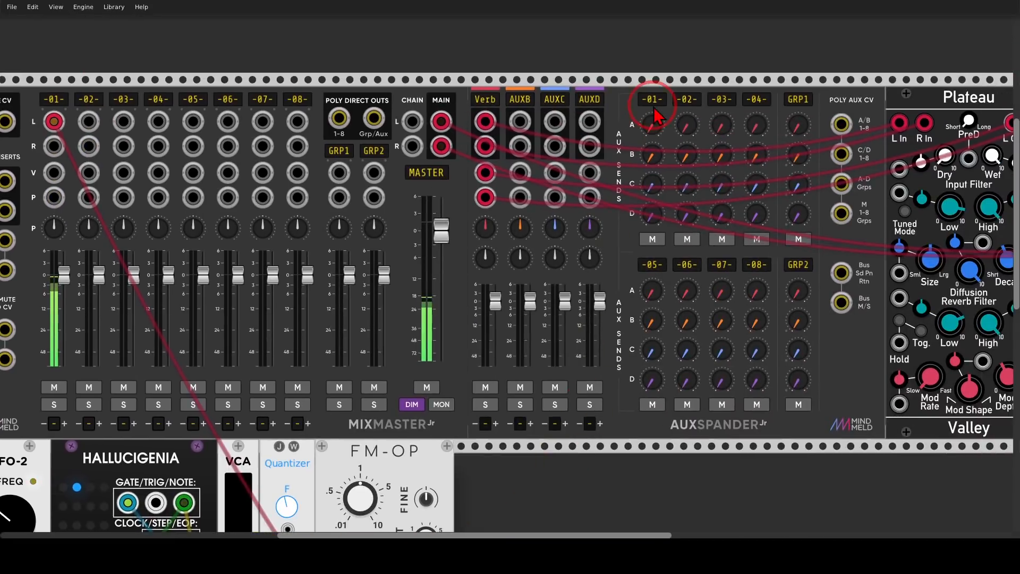
left_click_drag(653, 127, 653, 23)
scroll(501, 326, "down", 5)
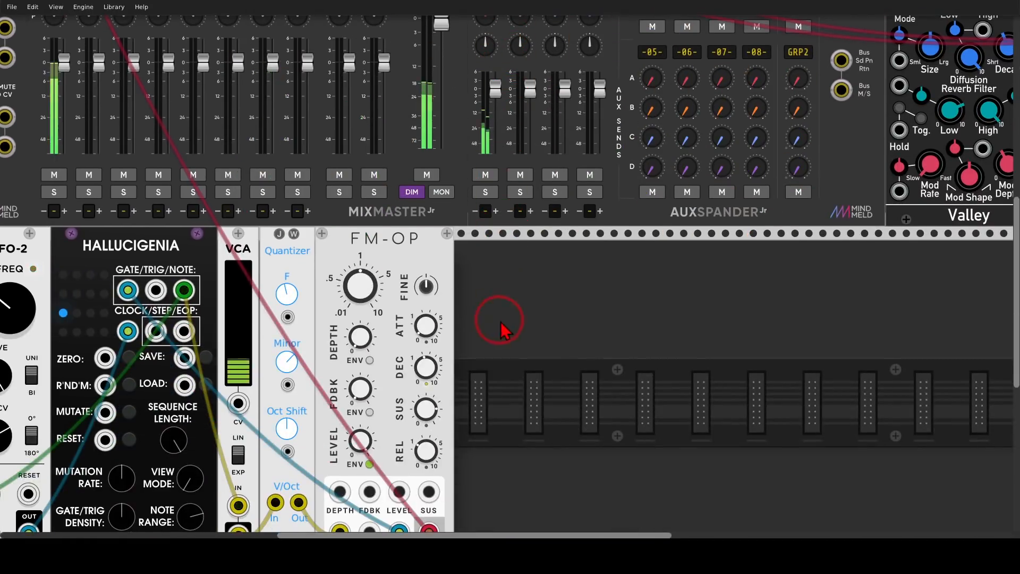
left_click_drag(501, 326, 736, 196)
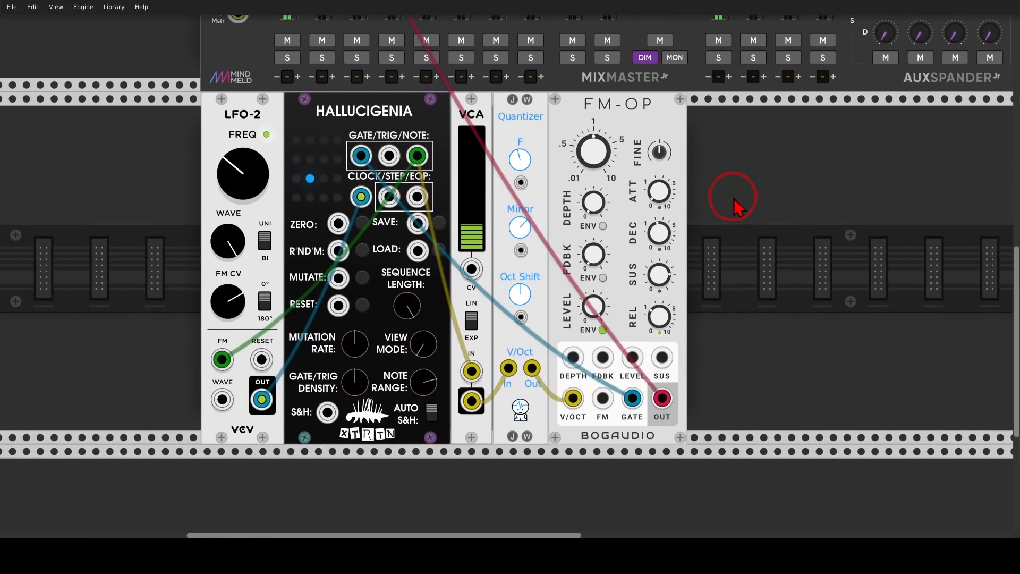
left_click_drag(728, 226, 759, 215)
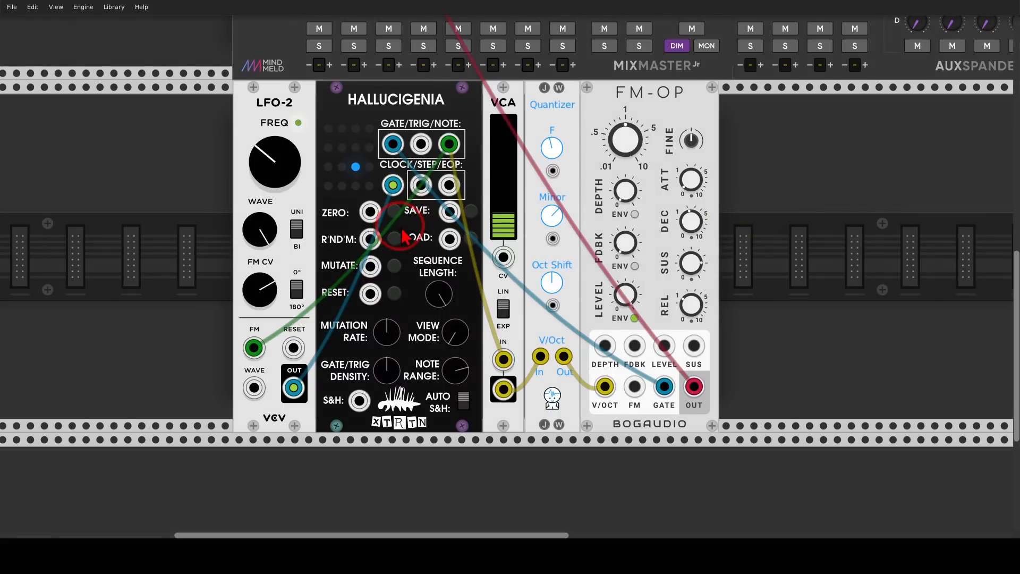
Insert a Chances module between LFO-2 and Hallucigenia and slide the following modules back against it
mouse_move(399, 262)
left_mouse_down()
mouse_move(362, 243)
mouse_move(340, 280)
mouse_move(410, 267)
left_mouse_up()
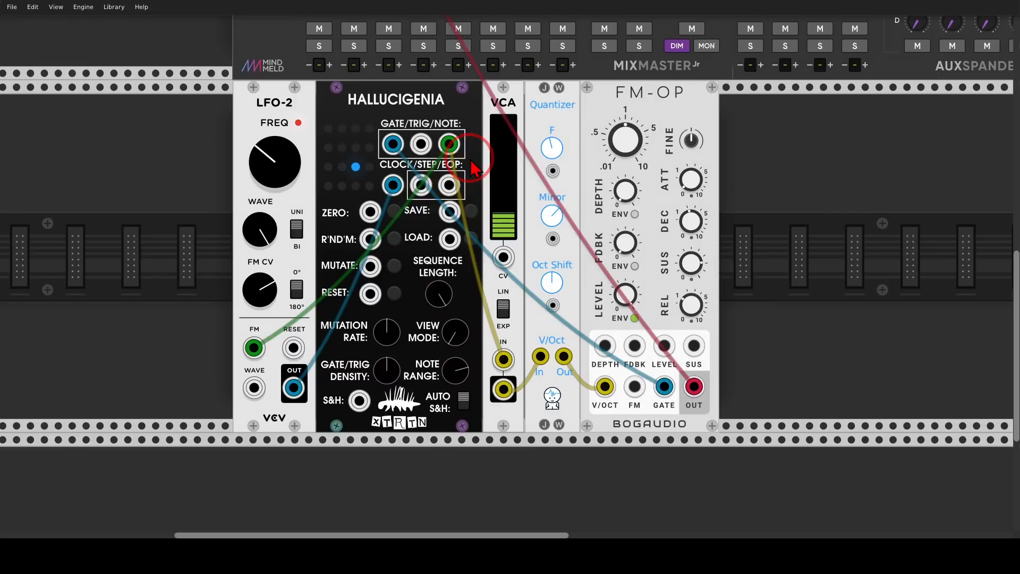
left_click_drag(363, 100, 488, 114)
right_click(385, 136)
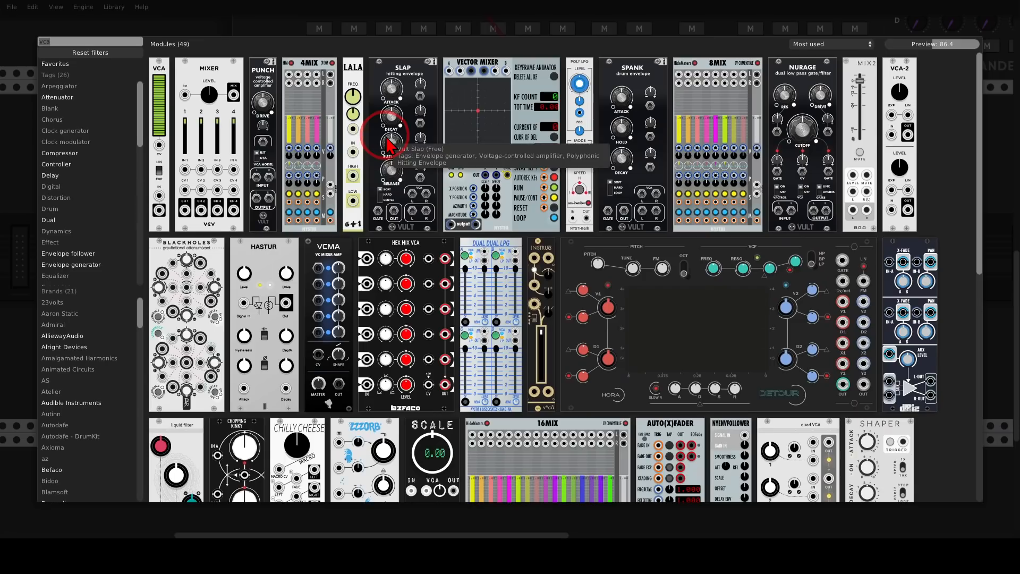
type("chanc")
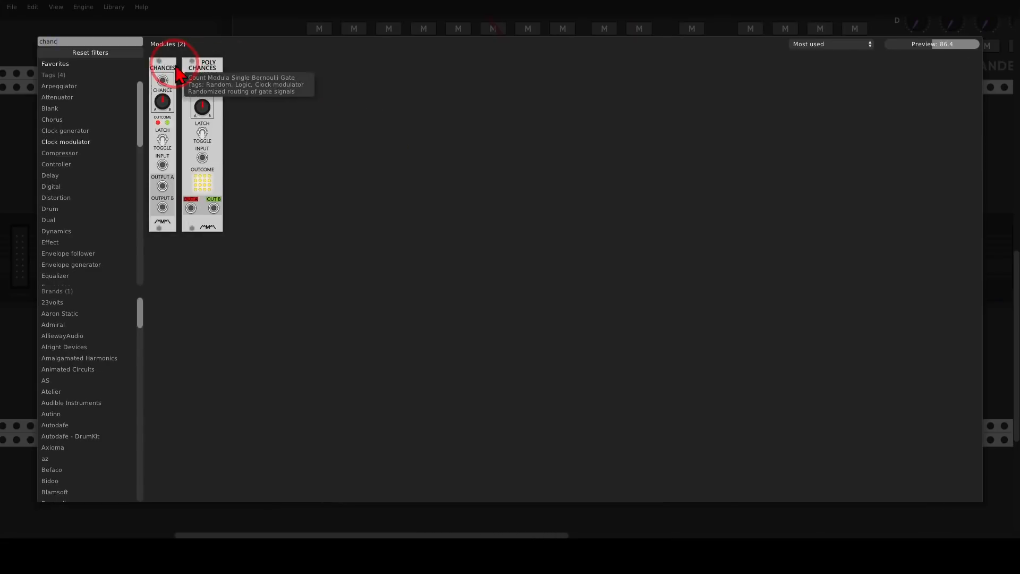
left_click_drag(169, 74, 333, 133)
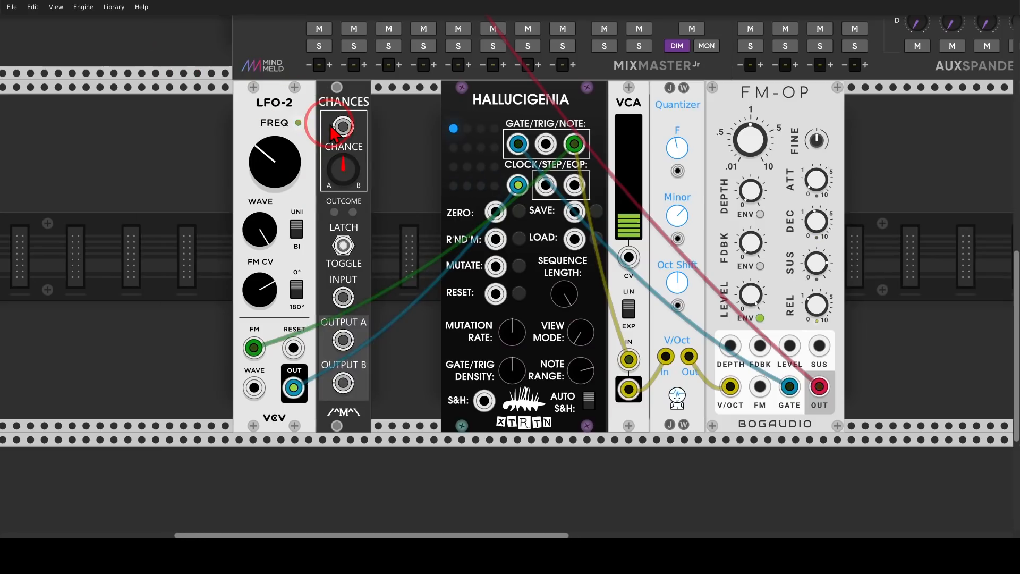
left_click_drag(521, 104, 451, 104)
left_click_drag(771, 100, 707, 100)
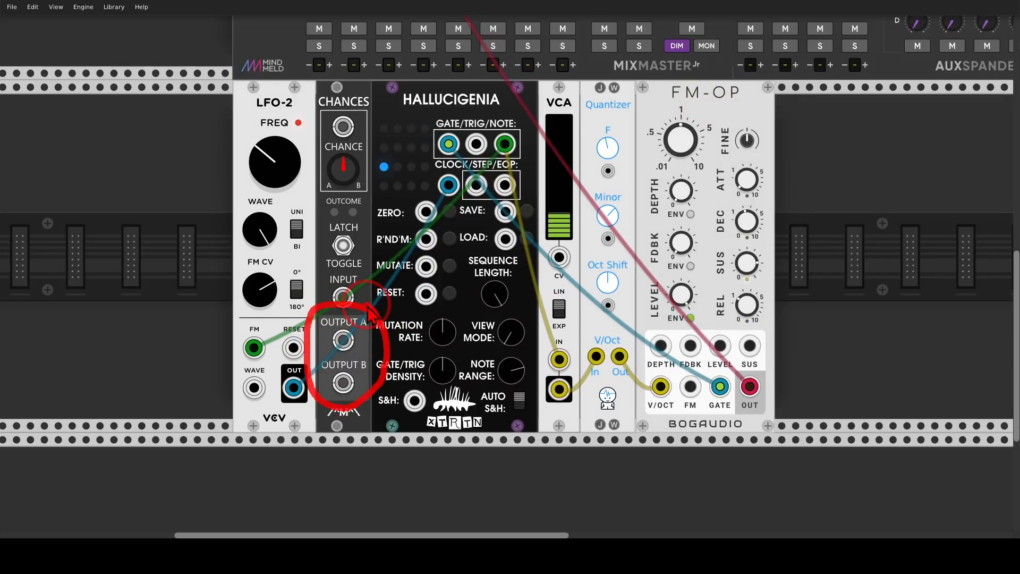
Feed Hallucigenia's EOP output into the Chances input and flip its Latch/Toggle switch
left_click(506, 188)
left_click_drag(506, 189, 347, 300)
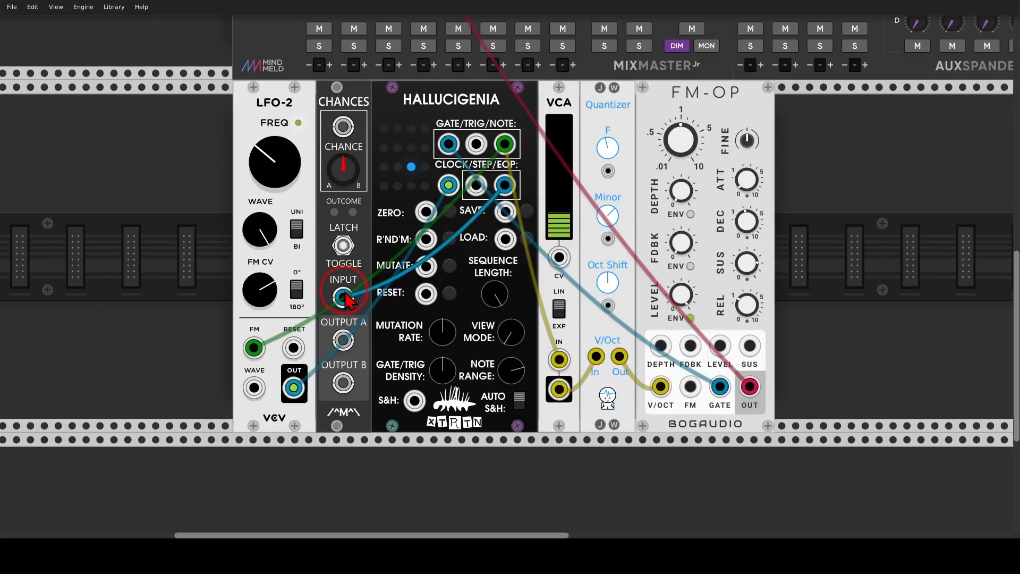
left_click(345, 246)
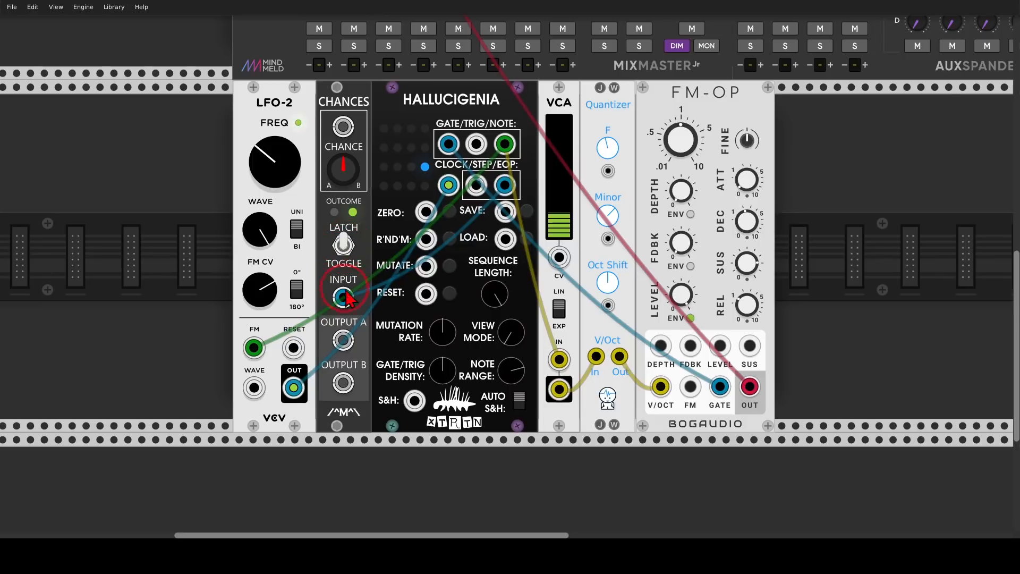
Patch Chances' Output A into Hallucigenia's R'ND'M input and Output B into its MUTATE input
mouse_move(374, 312)
left_mouse_down()
mouse_move(334, 310)
mouse_move(314, 345)
mouse_move(348, 358)
mouse_move(396, 324)
mouse_move(370, 296)
mouse_move(379, 322)
left_mouse_up()
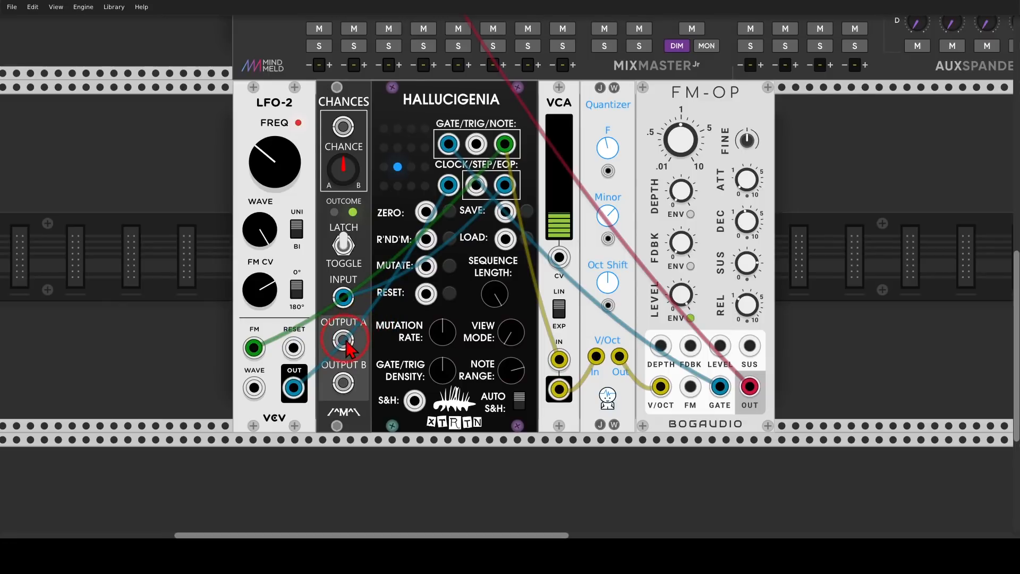
left_click_drag(344, 340, 426, 240)
left_click_drag(348, 383, 474, 305)
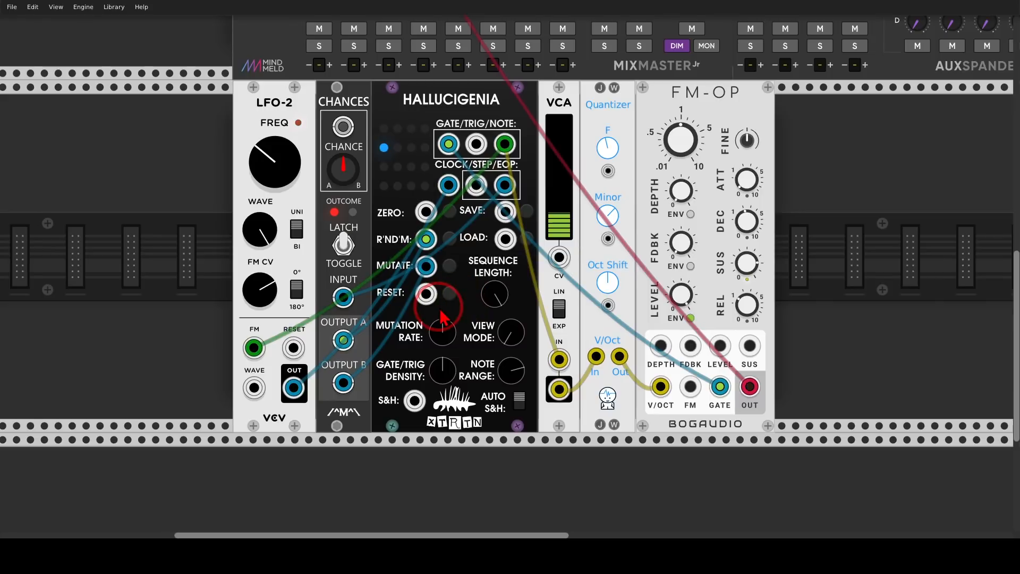
Turn Hallucigenia's View Mode knob and trigger its manual randomize button
mouse_move(455, 322)
left_mouse_down()
mouse_move(420, 308)
mouse_move(362, 372)
mouse_move(467, 377)
mouse_move(456, 325)
mouse_move(501, 261)
mouse_move(509, 269)
left_mouse_up()
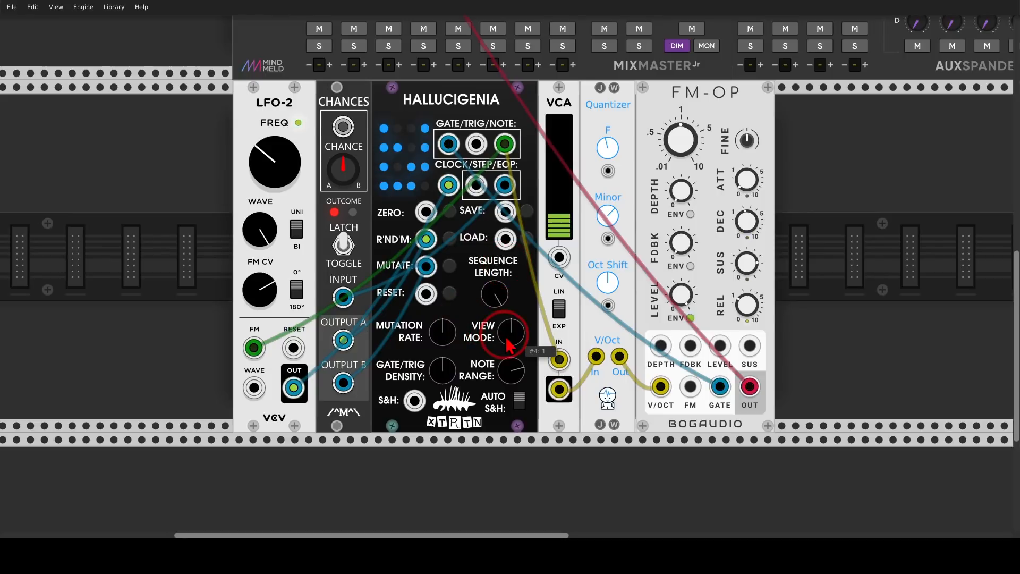
left_click_drag(445, 379, 509, 264)
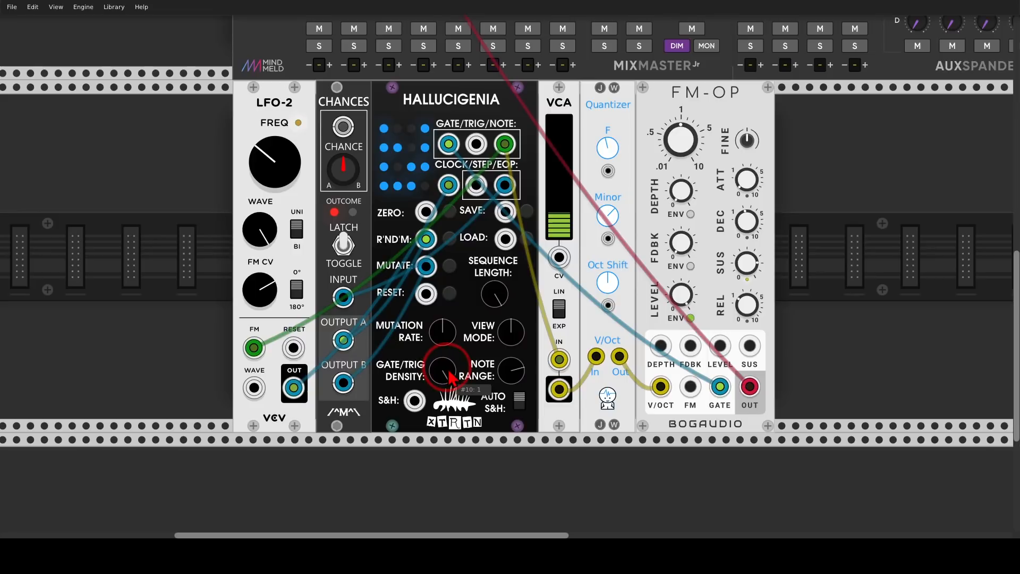
left_click(449, 237)
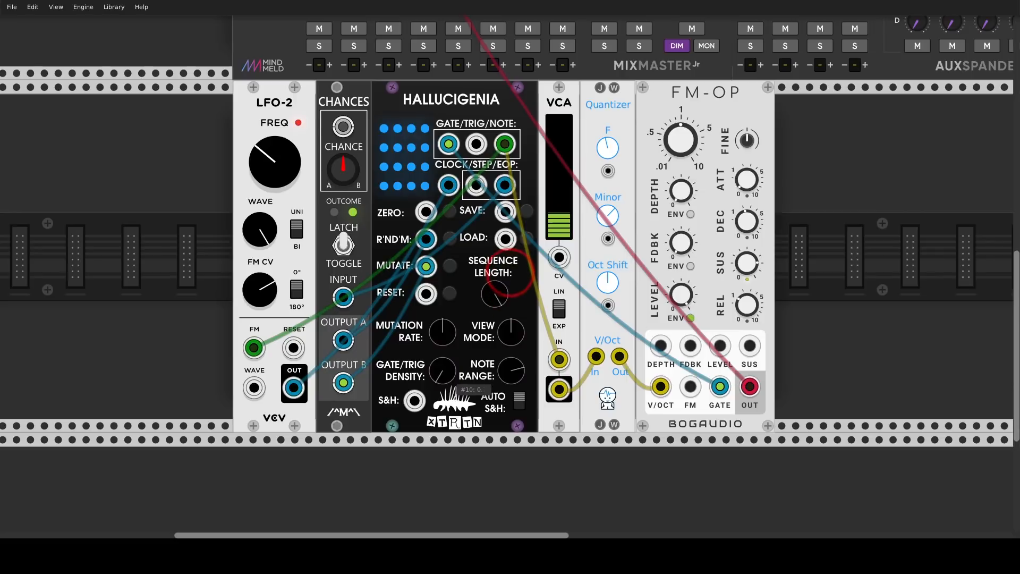
left_click(450, 240)
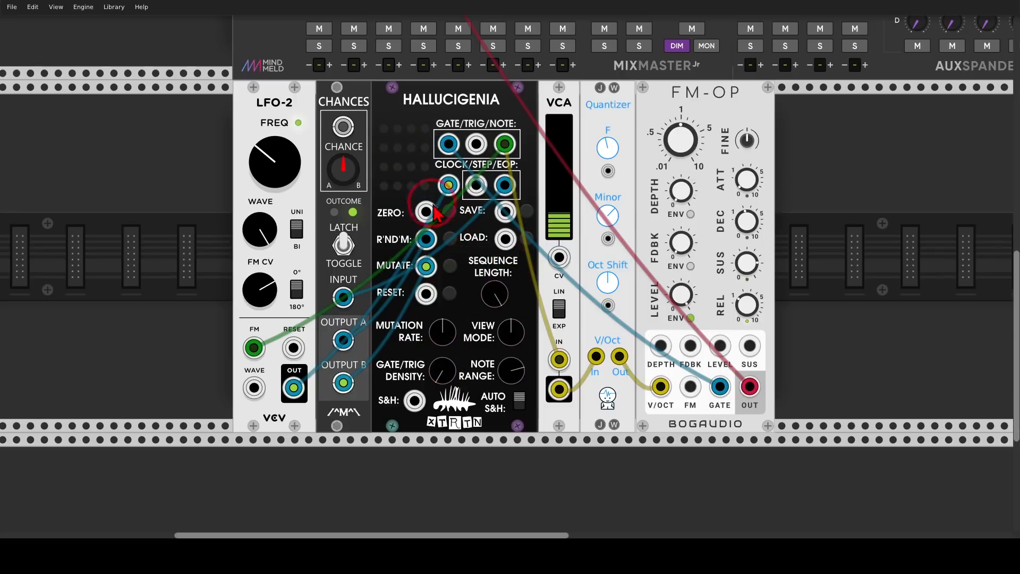
Raise Hallucigenia's Gate/Trig Density, set Mutation Rate to about 0.38, nudge View Mode and re-trigger randomize
left_click_drag(442, 363, 442, 258)
mouse_move(441, 336)
left_mouse_down()
mouse_move(441, 358)
mouse_move(442, 344)
left_mouse_up()
left_click(449, 239)
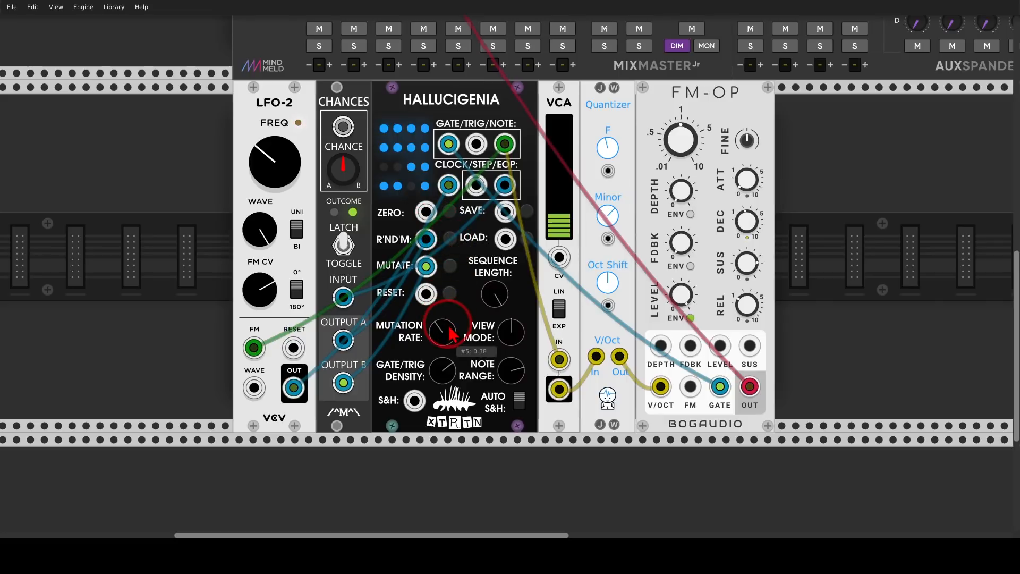
left_click_drag(511, 332, 513, 342)
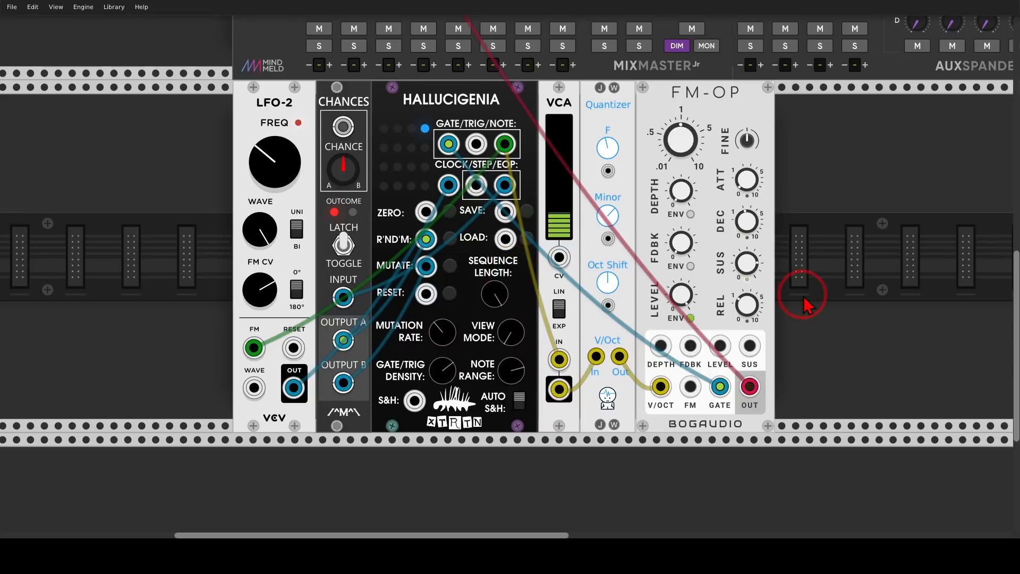
Turn FM-OP's FDBK knob up slightly
left_click_drag(815, 302, 742, 294)
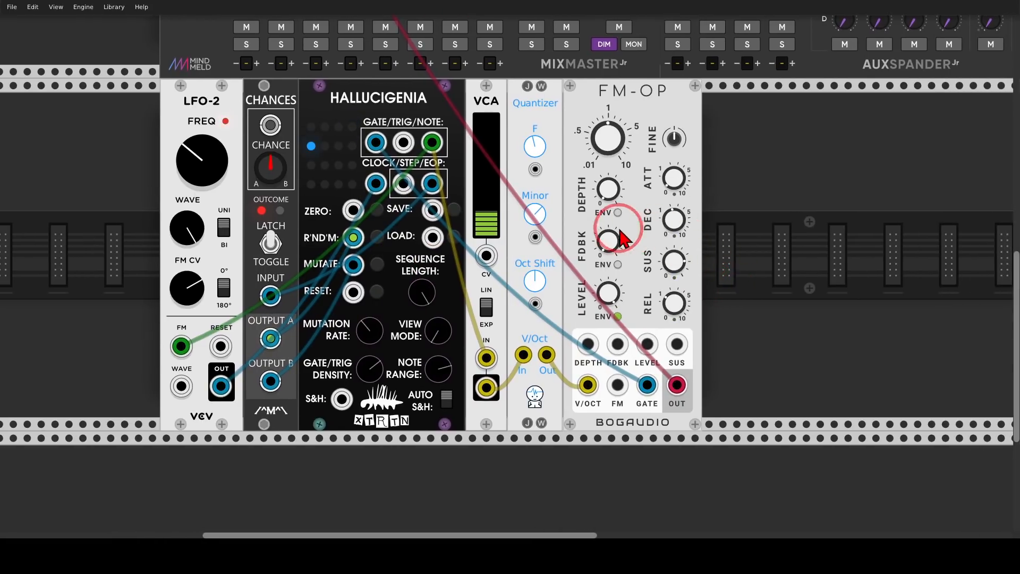
mouse_move(598, 218)
left_mouse_down()
mouse_move(573, 276)
mouse_move(640, 234)
mouse_move(623, 224)
left_mouse_up()
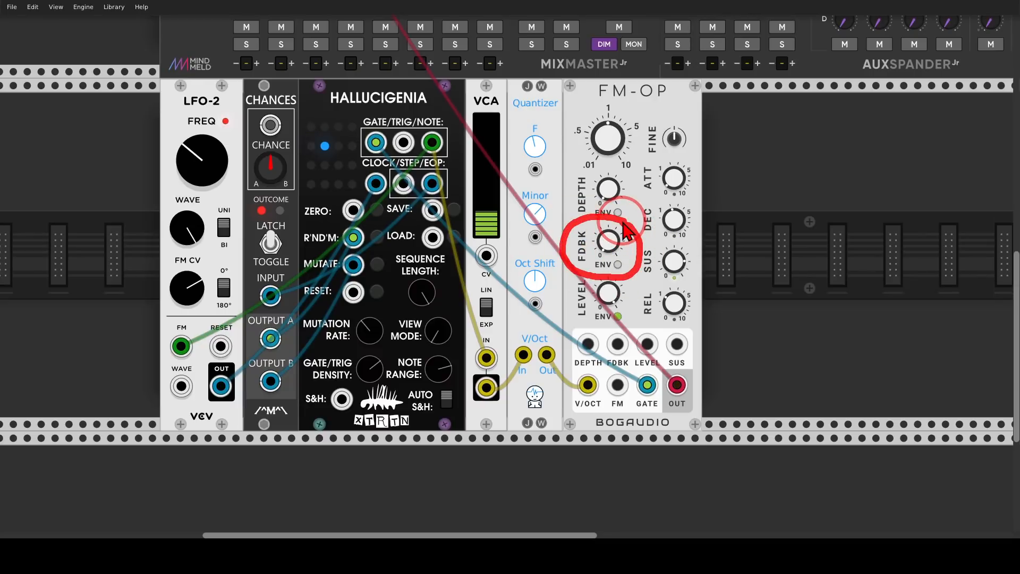
Add a Bogaudio LLFO module after FM-OP and patch its output into FM-OP's FDBK input
right_click(747, 218)
type("lfo")
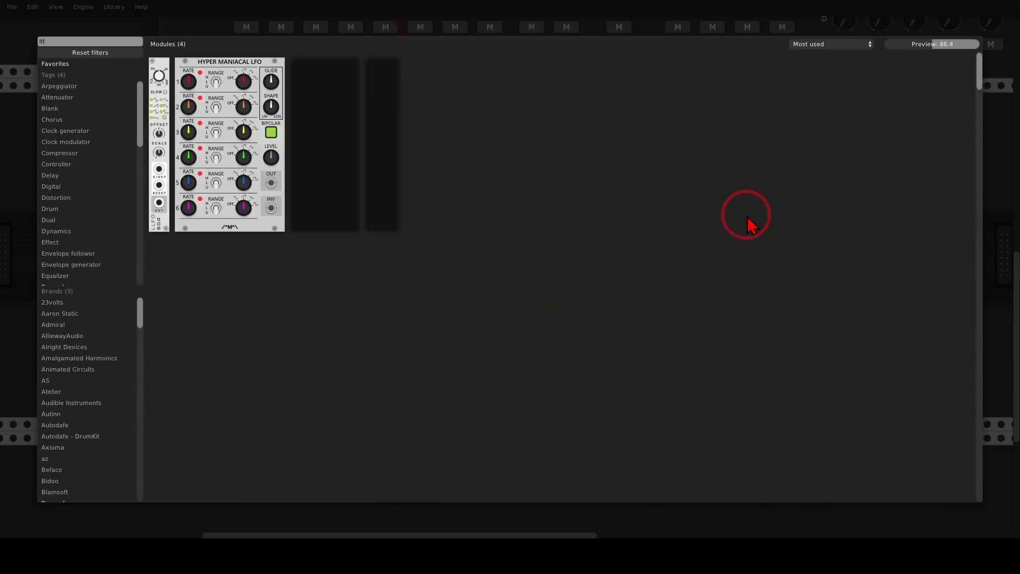
left_click(159, 72)
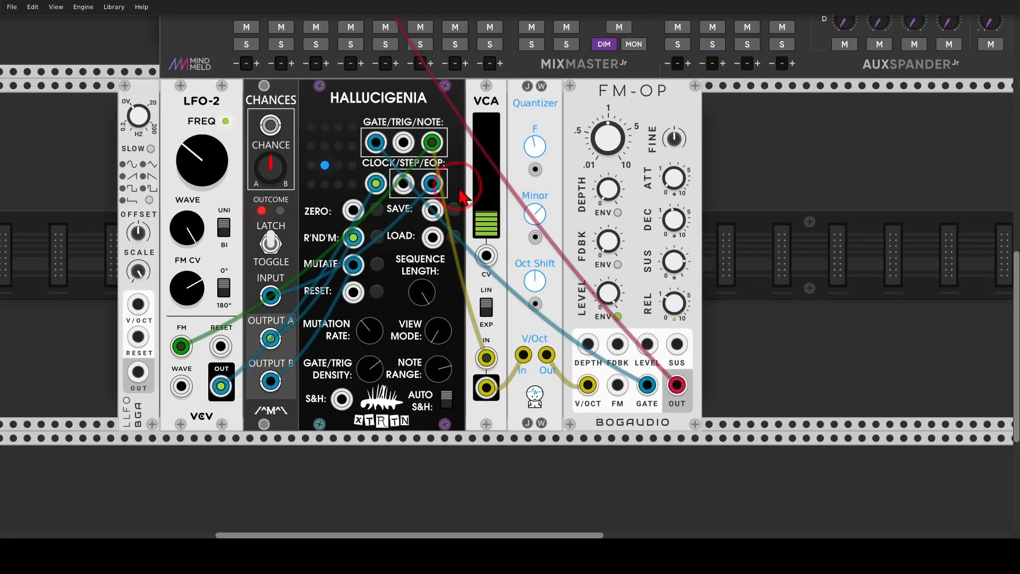
left_click_drag(724, 373, 618, 345)
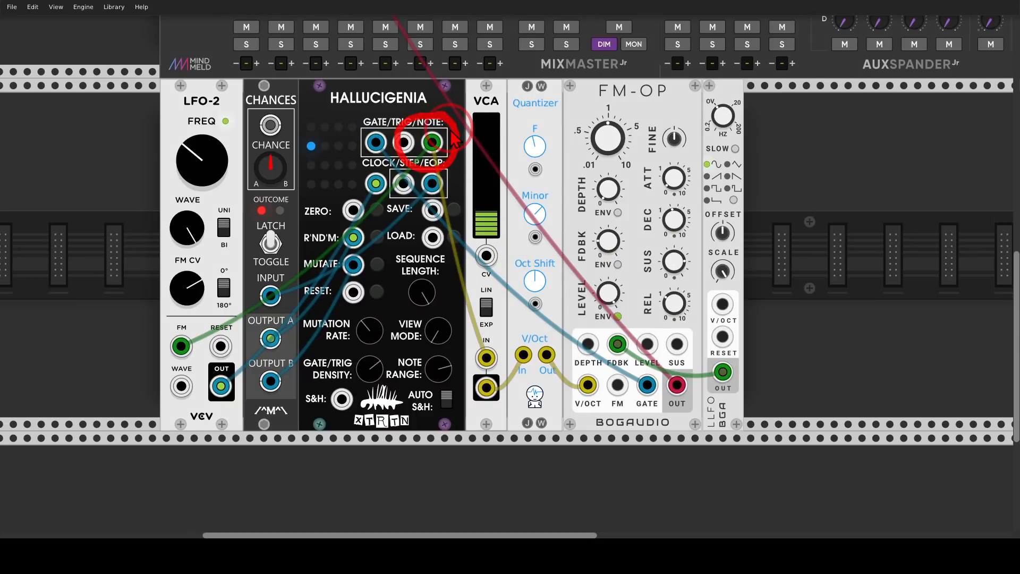
Patch Hallucigenia's note output into the LLFO's V/OCT input
mouse_move(456, 139)
left_mouse_down()
mouse_move(733, 165)
mouse_move(723, 190)
left_mouse_up()
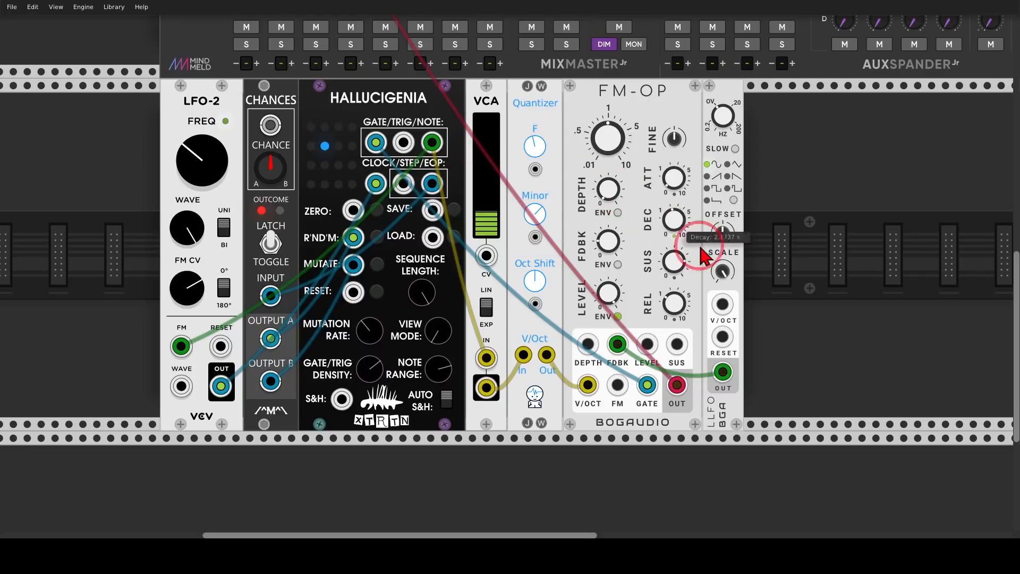
mouse_move(736, 285)
left_mouse_down()
mouse_move(701, 308)
mouse_move(757, 319)
mouse_move(744, 292)
left_mouse_up()
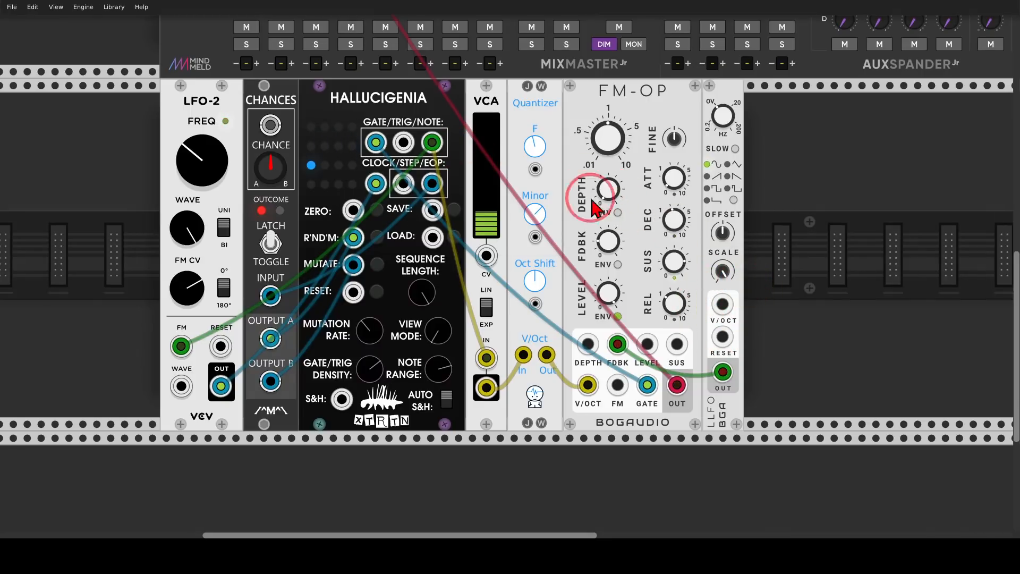
mouse_move(438, 144)
left_mouse_down()
mouse_move(720, 282)
mouse_move(723, 307)
left_mouse_up()
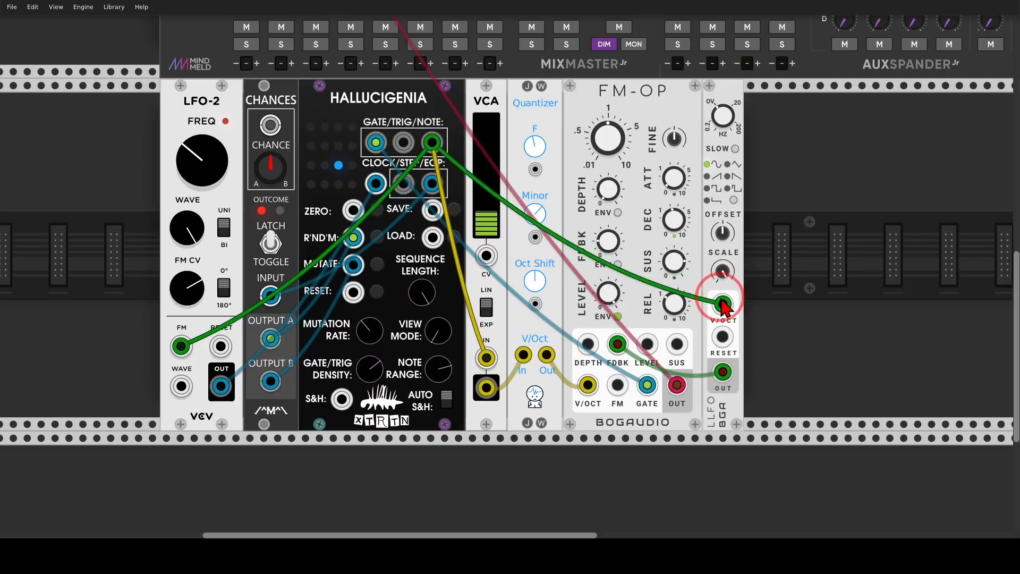
Switch the LLFO to Slow mode and lower its frequency slightly
left_click(736, 149)
left_click_drag(724, 120, 723, 124)
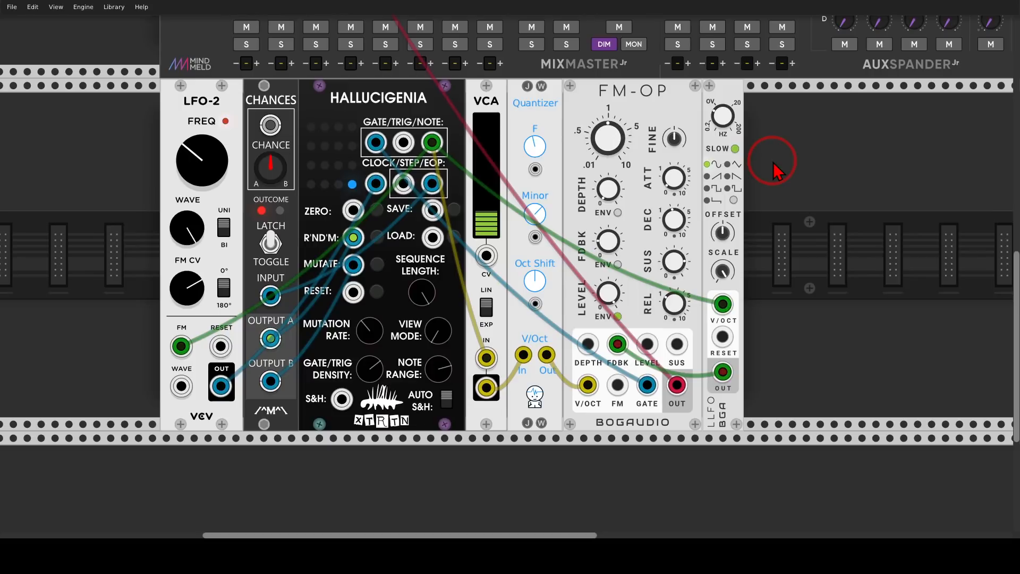
Add a Comparator module to the right of the LLFO
left_click_drag(797, 190, 767, 182)
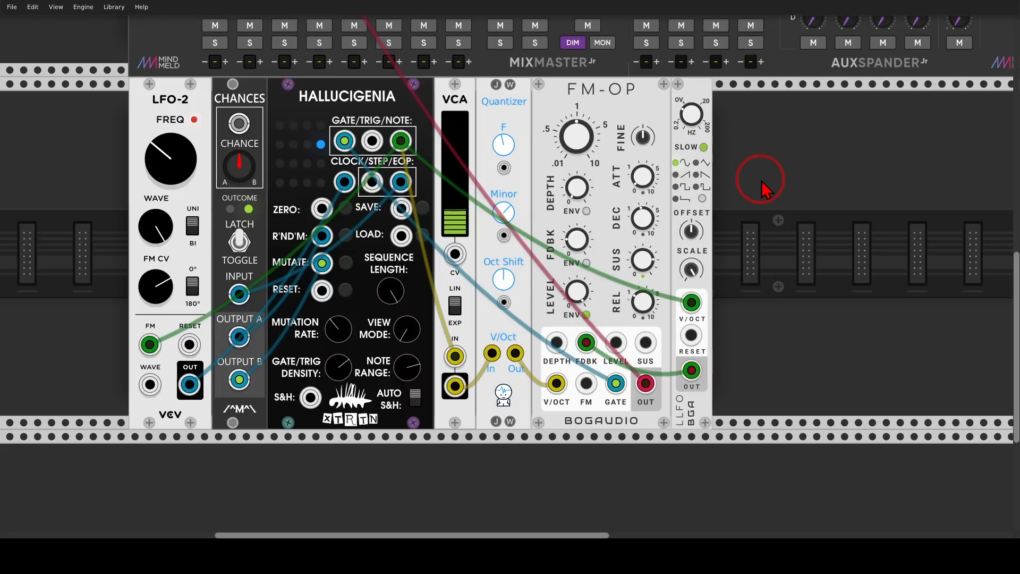
left_click_drag(805, 223, 730, 217)
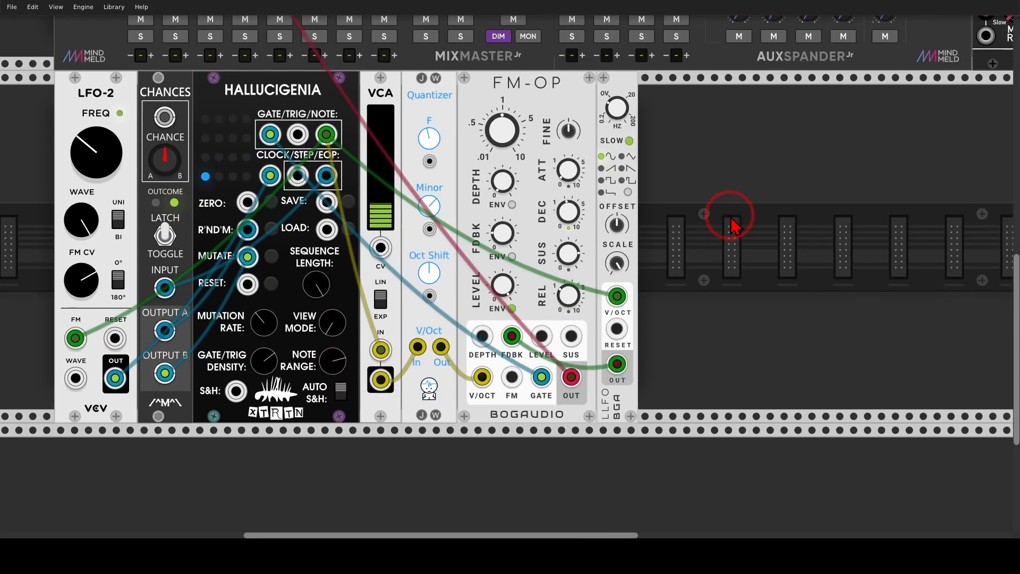
right_click(731, 218)
type("comp")
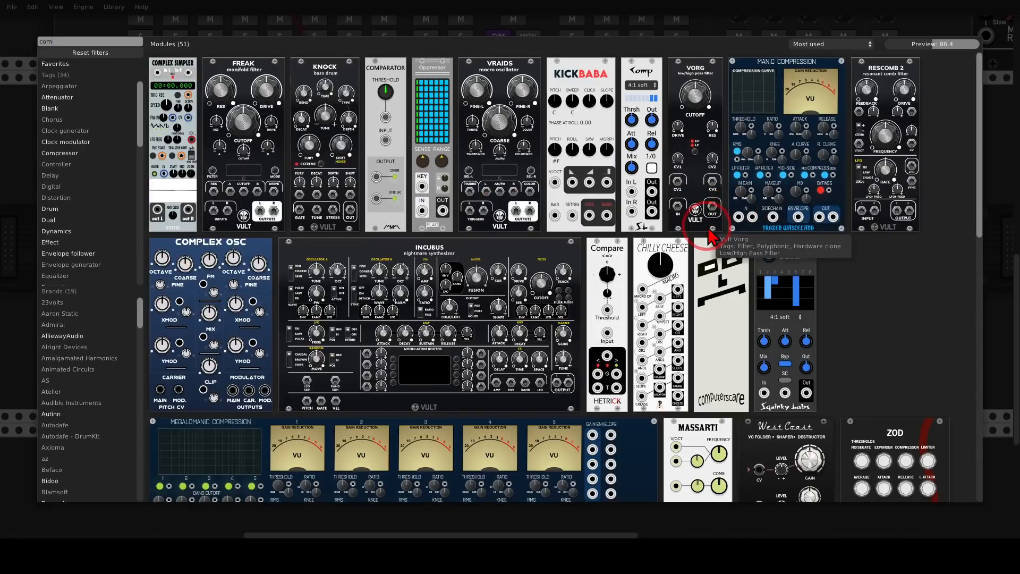
left_click(406, 83)
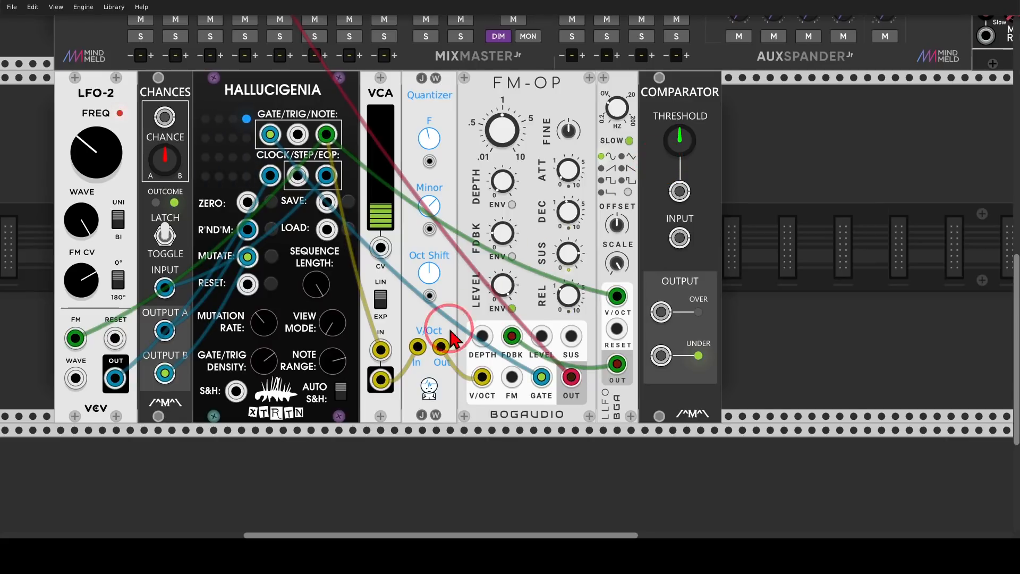
Patch the Quantizer's output into the Comparator's input and nudge its Threshold knob
left_click_drag(441, 346, 678, 243)
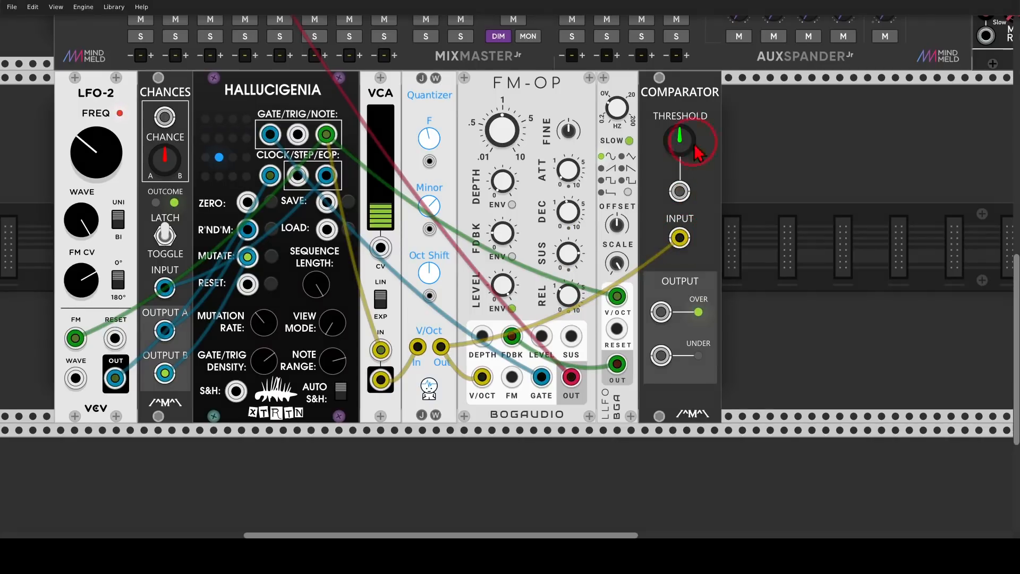
mouse_move(710, 107)
left_mouse_down()
mouse_move(660, 98)
mouse_move(726, 136)
mouse_move(710, 104)
left_mouse_up()
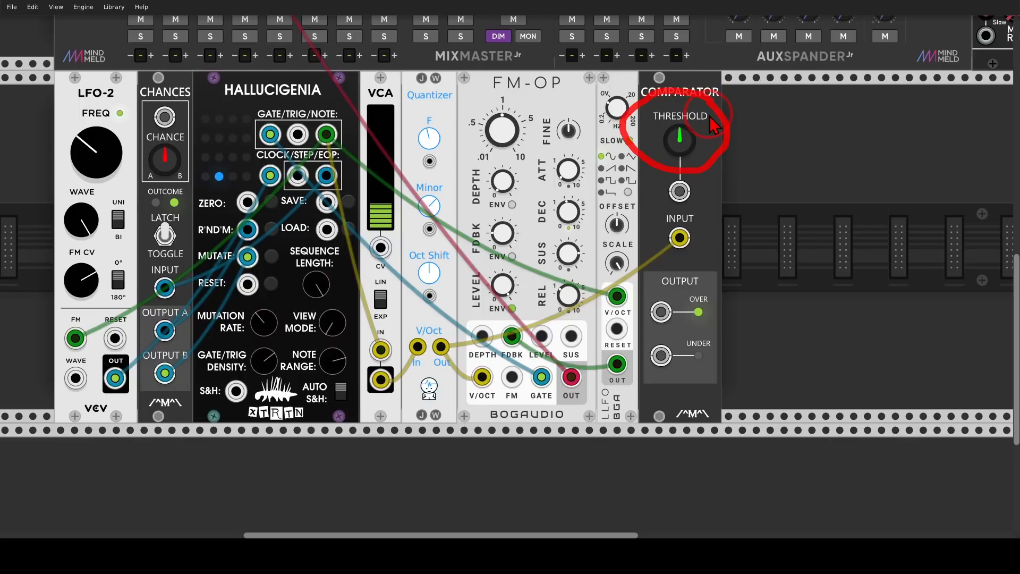
Raise the Comparator's threshold to about 1.02 V
key("shift+F9")
left_click_drag(682, 141, 683, 117)
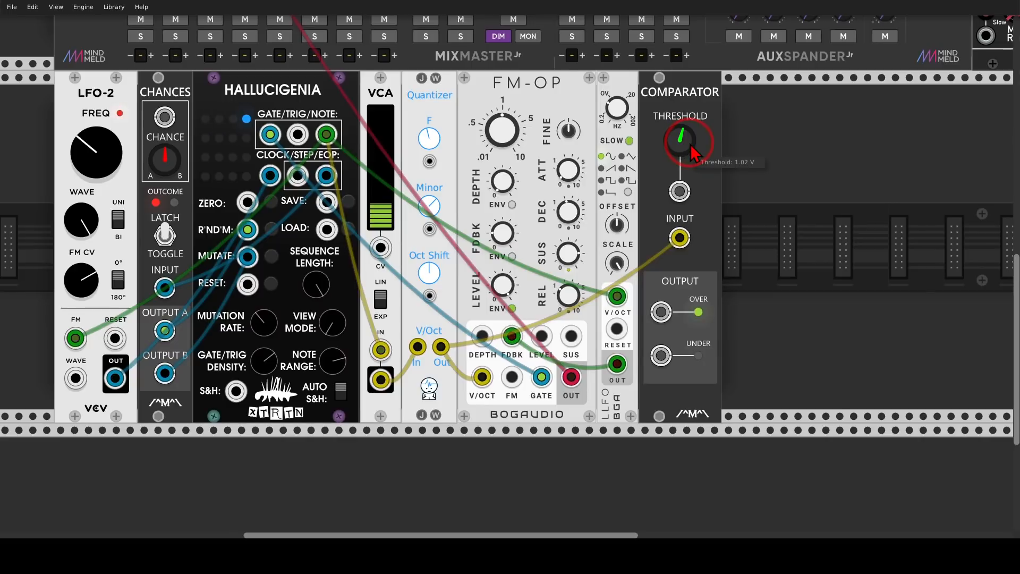
Add a Scope right of the Comparator and patch the Quantizer output and the Comparator's Over output into its X and Y inputs
right_click(790, 168)
type("comscope")
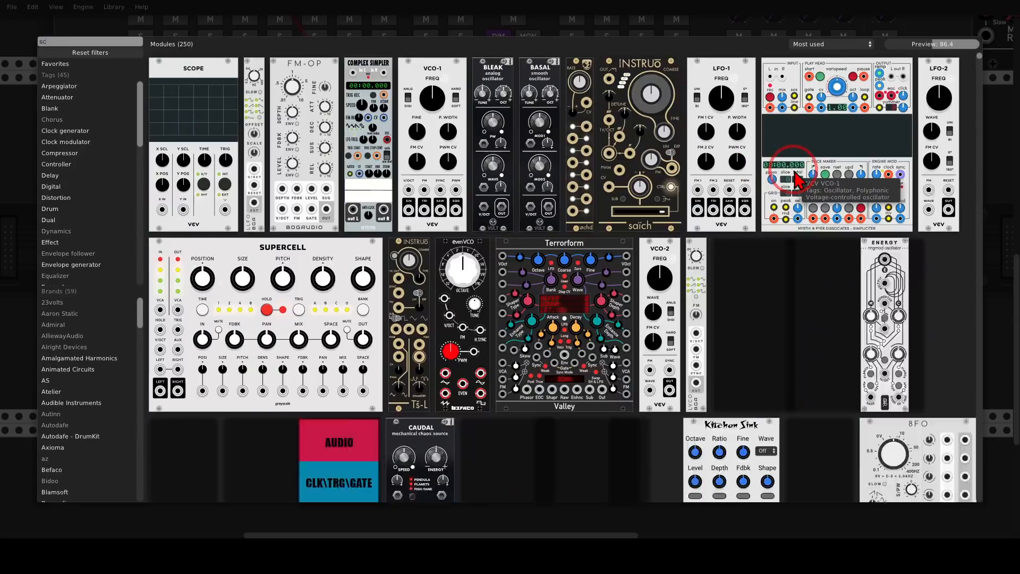
left_click(219, 128)
left_click_drag(434, 141, 725, 324)
left_click(751, 377)
mouse_move(750, 376)
left_mouse_down()
mouse_move(462, 361)
mouse_move(440, 347)
left_mouse_up()
mouse_move(835, 278)
left_mouse_down()
mouse_move(834, 255)
mouse_move(832, 329)
left_mouse_up()
left_click_drag(658, 314, 792, 378)
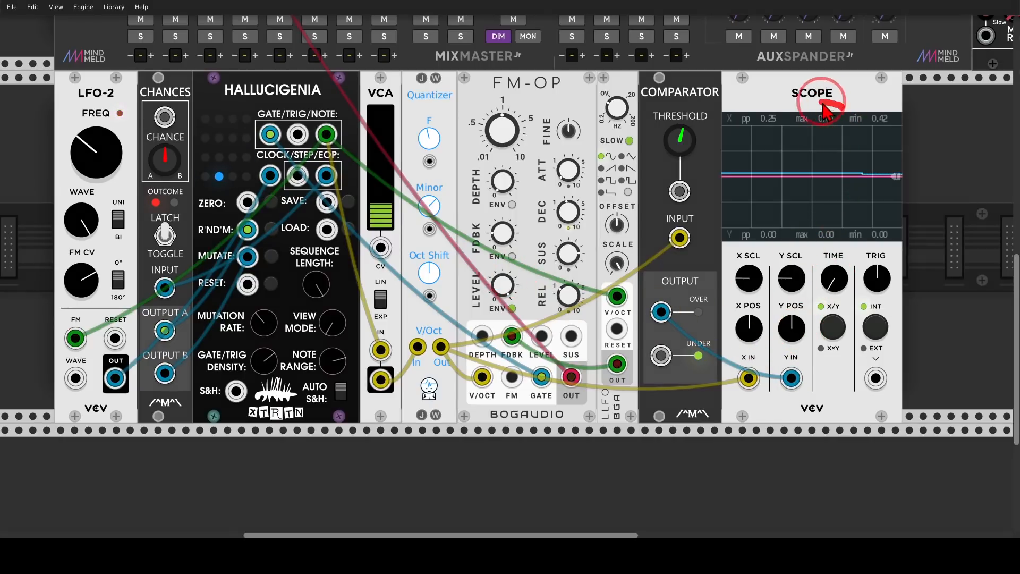
Examine the scope's max readings, then delete the Scope module
mouse_move(822, 102)
left_mouse_down()
mouse_move(792, 126)
mouse_move(843, 125)
mouse_move(842, 108)
left_mouse_up()
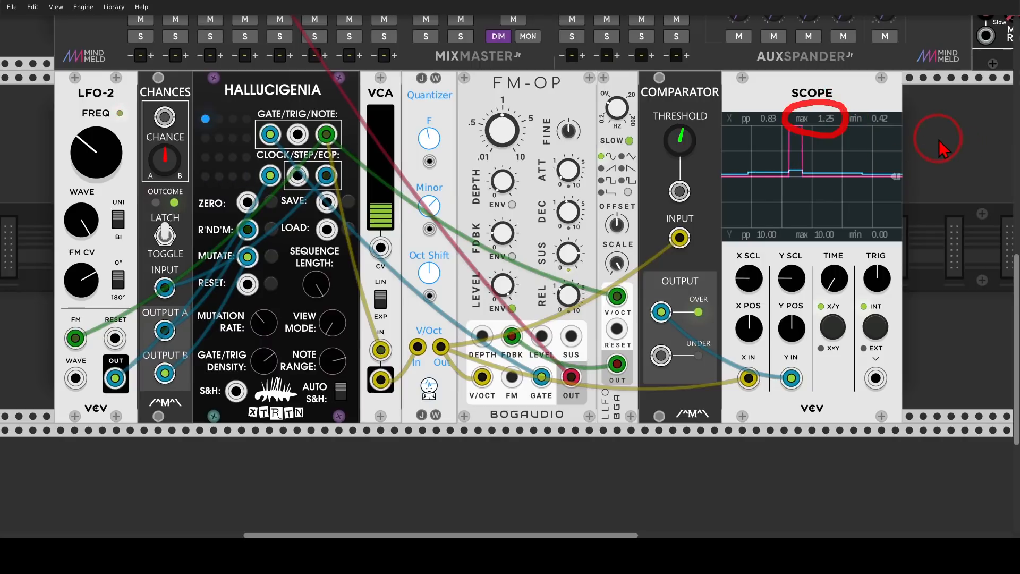
mouse_move(822, 128)
left_mouse_down()
mouse_move(797, 146)
mouse_move(840, 109)
left_mouse_up()
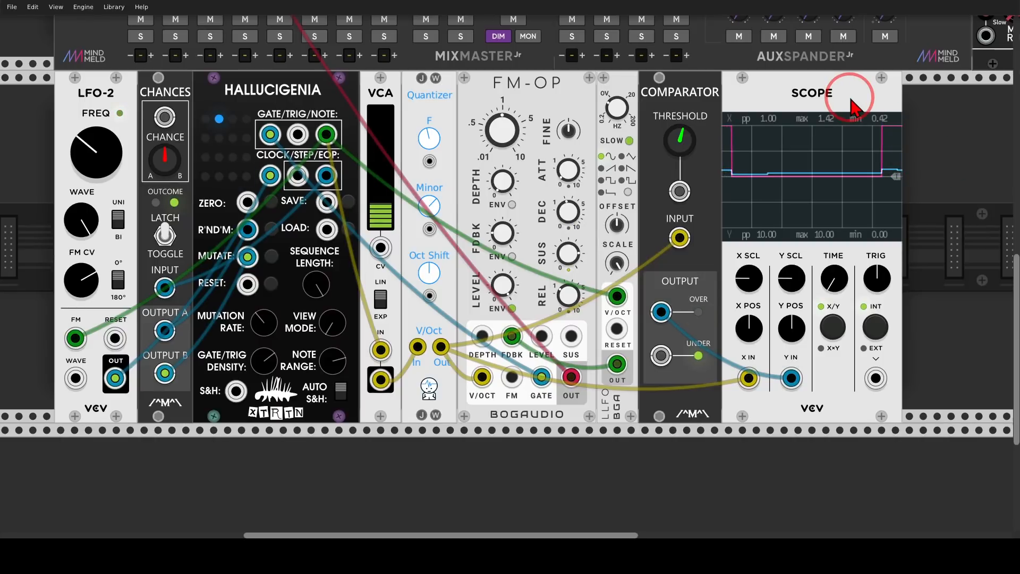
key("Delete")
Add an Energy ringmod oscillator to the right of the Comparator
right_click(843, 143)
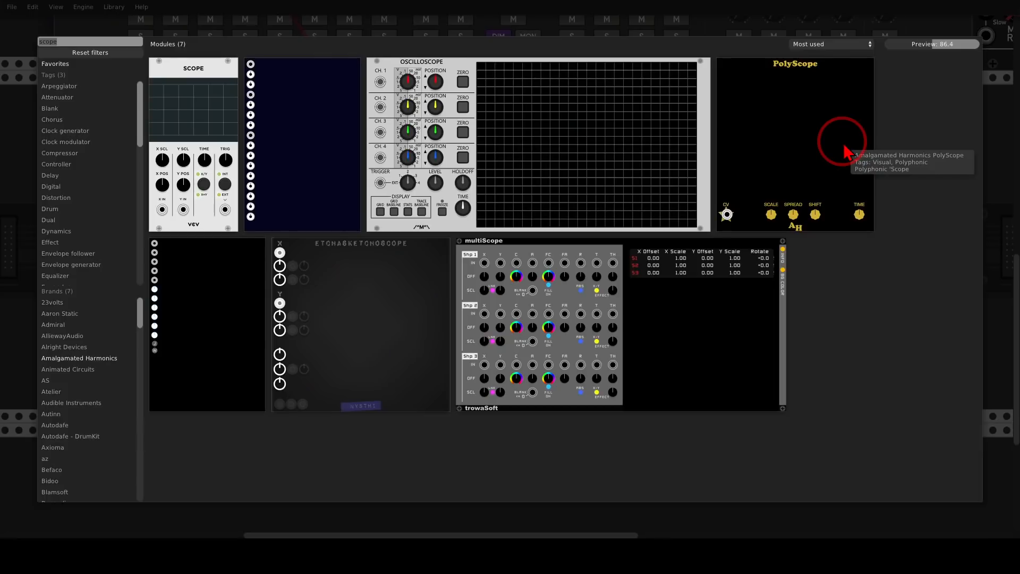
type("ener")
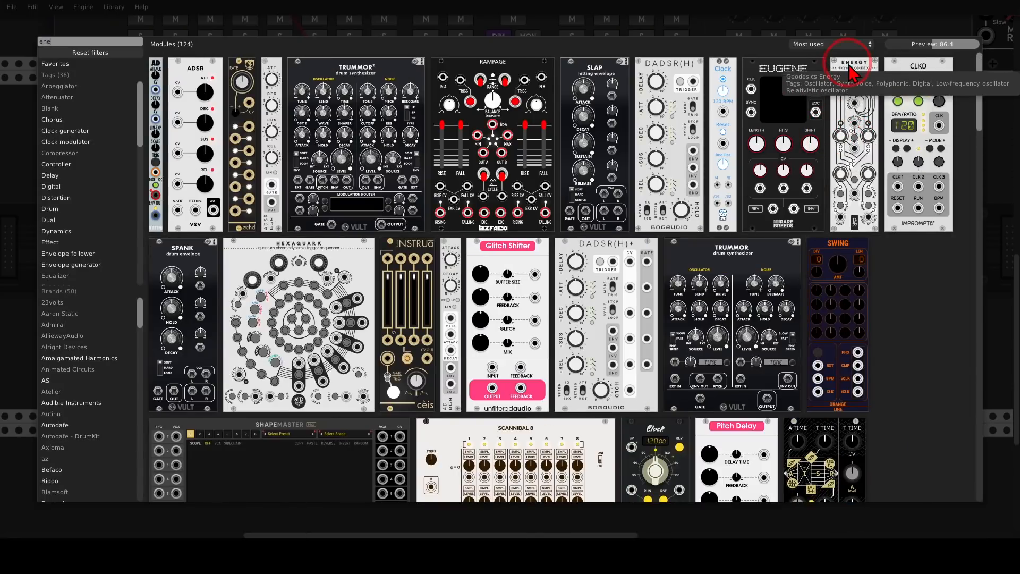
left_click_drag(845, 77, 761, 160)
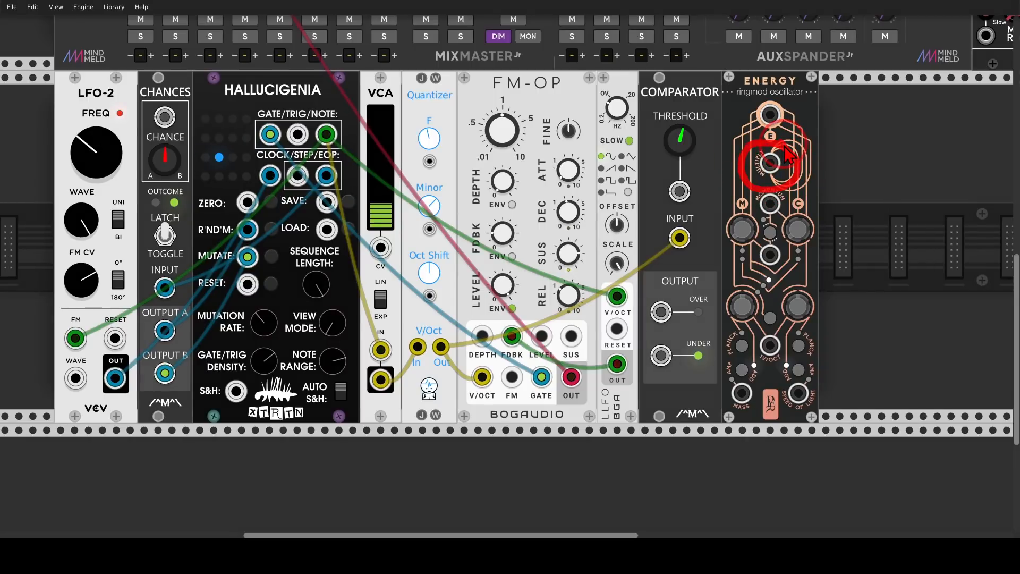
Add a Bogaudio ADSR right of the Energy module and patch its output into Energy's multiply input
right_click(866, 208)
type("adsr")
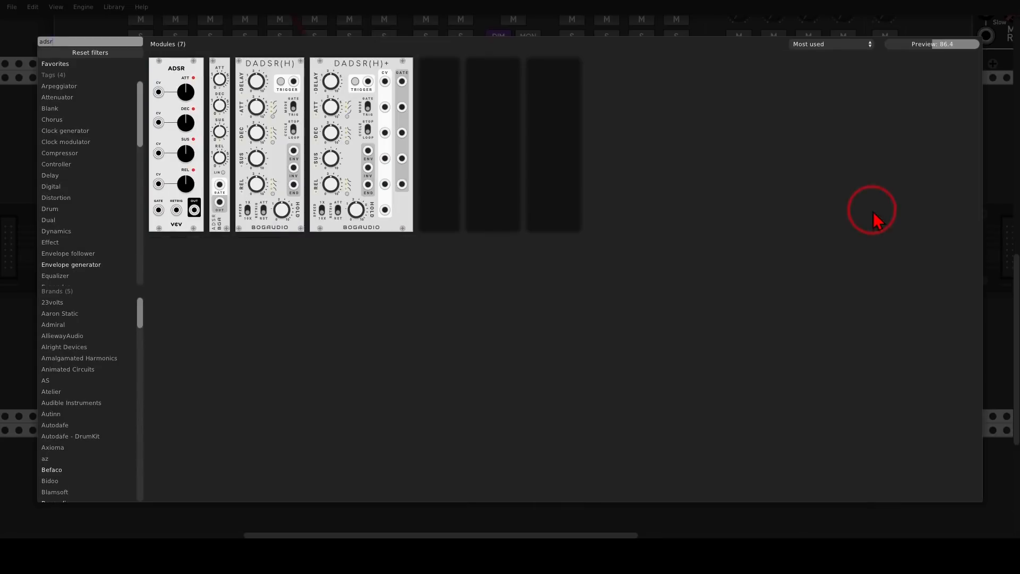
left_click(225, 74)
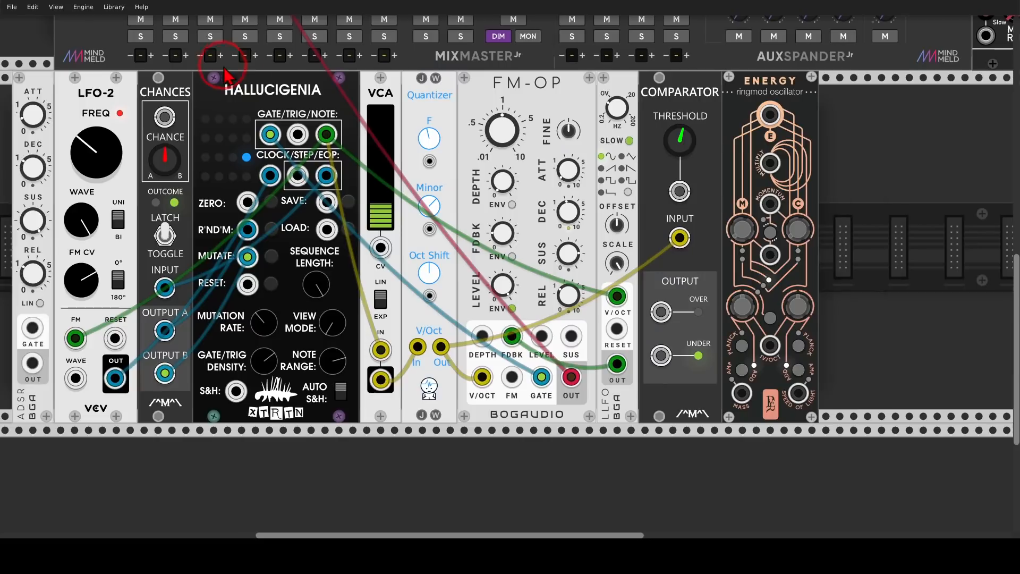
left_click_drag(224, 67, 768, 197)
left_click(839, 363)
left_click_drag(840, 364, 770, 163)
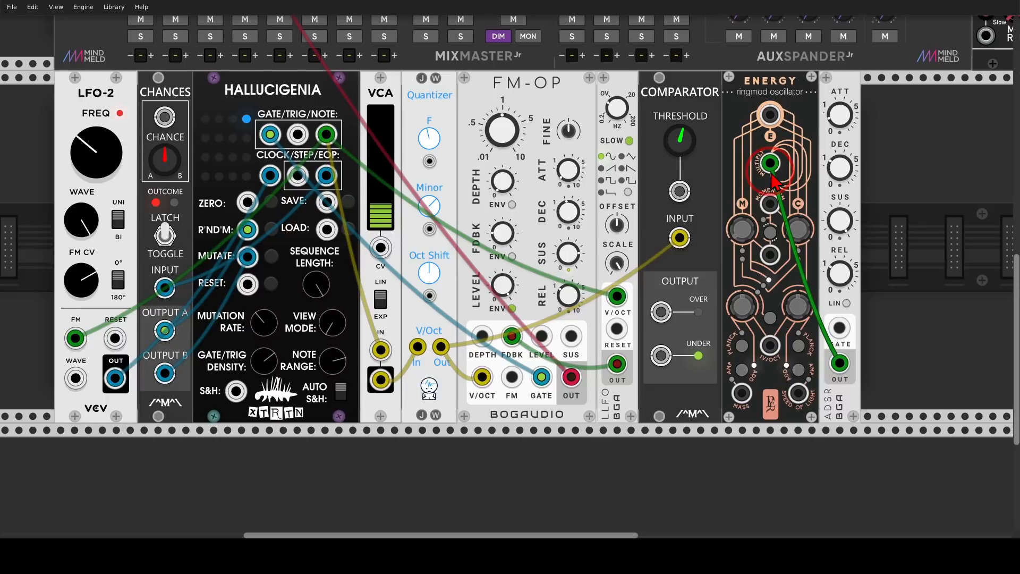
Patch the Comparator's Over output into the ADSR gate, and Energy's output into a mixer channel
left_click(662, 311)
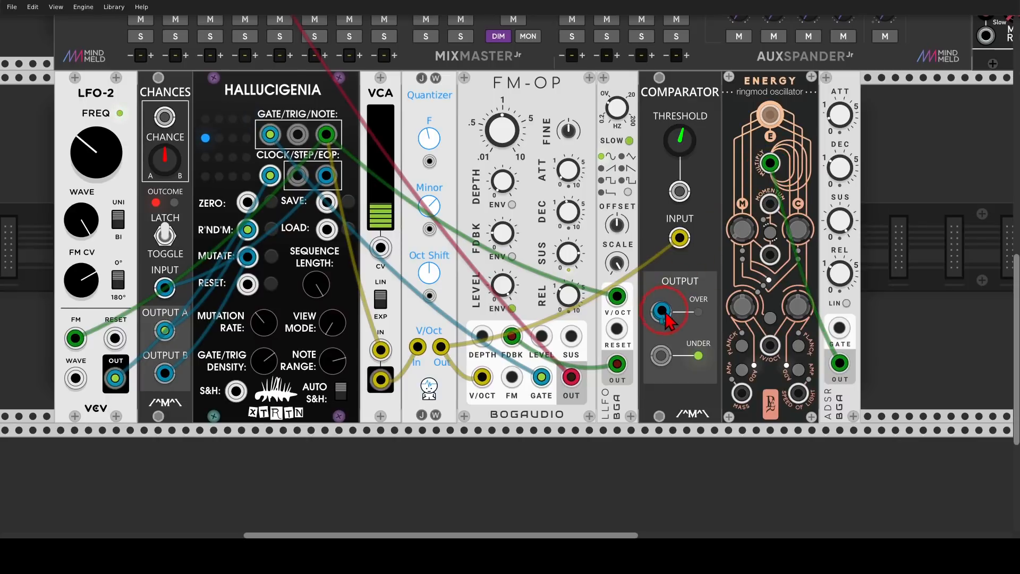
left_click_drag(668, 320, 840, 328)
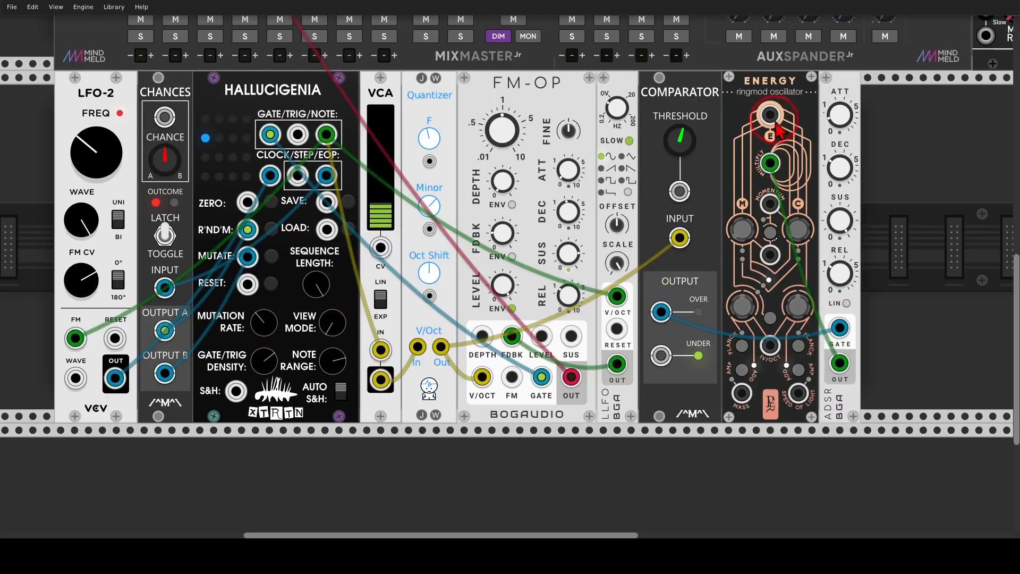
left_click_drag(774, 119, 617, 340)
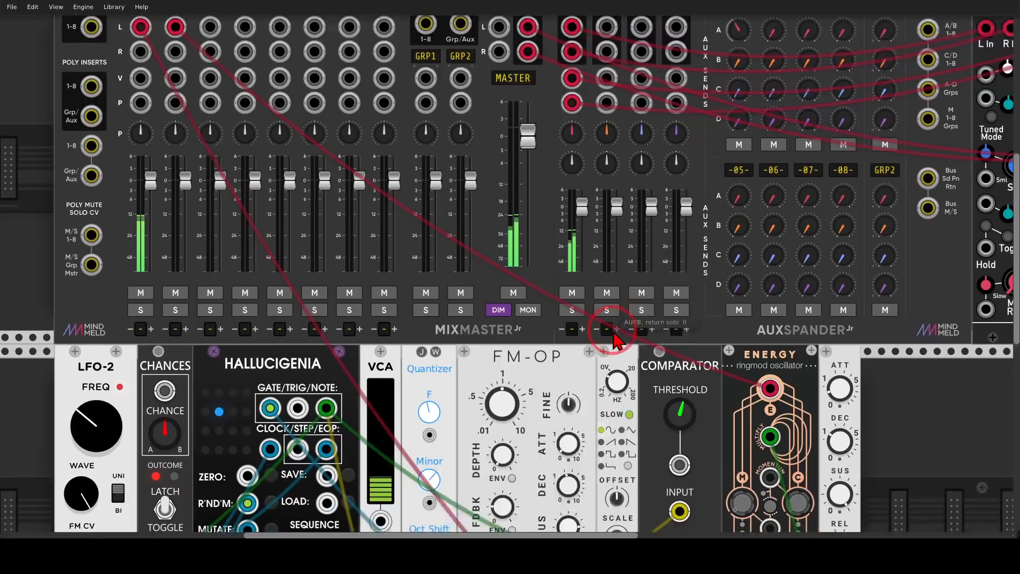
Insert an OCT module between the Comparator and Energy, routing the Quantizer output through it into Energy's V/Oct input
scroll(613, 333, "down", 6)
scroll(729, 320, "down", 1)
left_click_drag(887, 310, 880, 254)
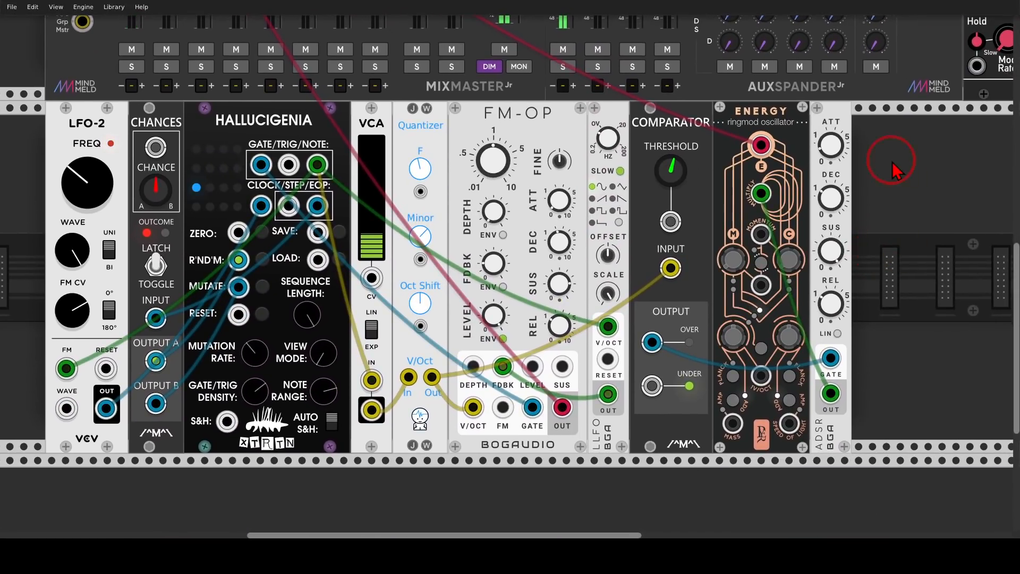
left_click_drag(896, 170, 897, 201)
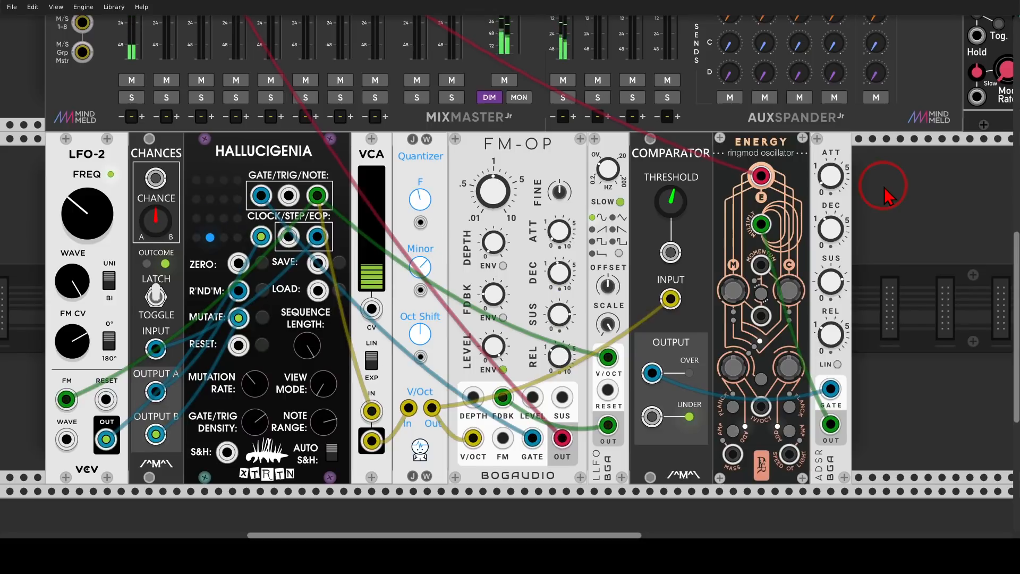
mouse_move(441, 384)
left_mouse_down()
mouse_move(397, 427)
mouse_move(443, 399)
mouse_move(441, 381)
left_mouse_up()
left_click_drag(732, 148, 803, 153)
right_click(760, 180)
type("oct")
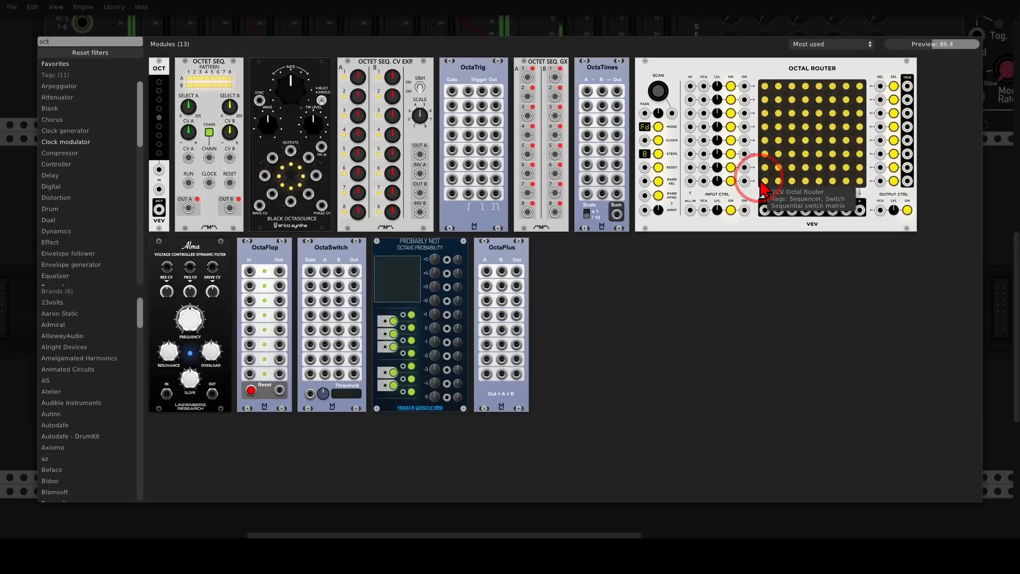
left_click(155, 71)
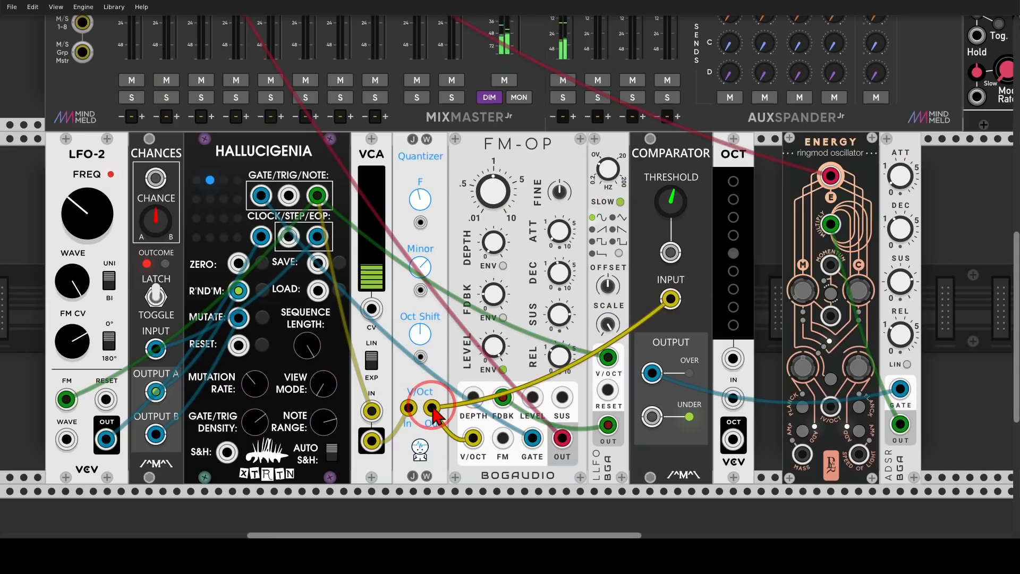
left_click_drag(432, 408, 734, 399)
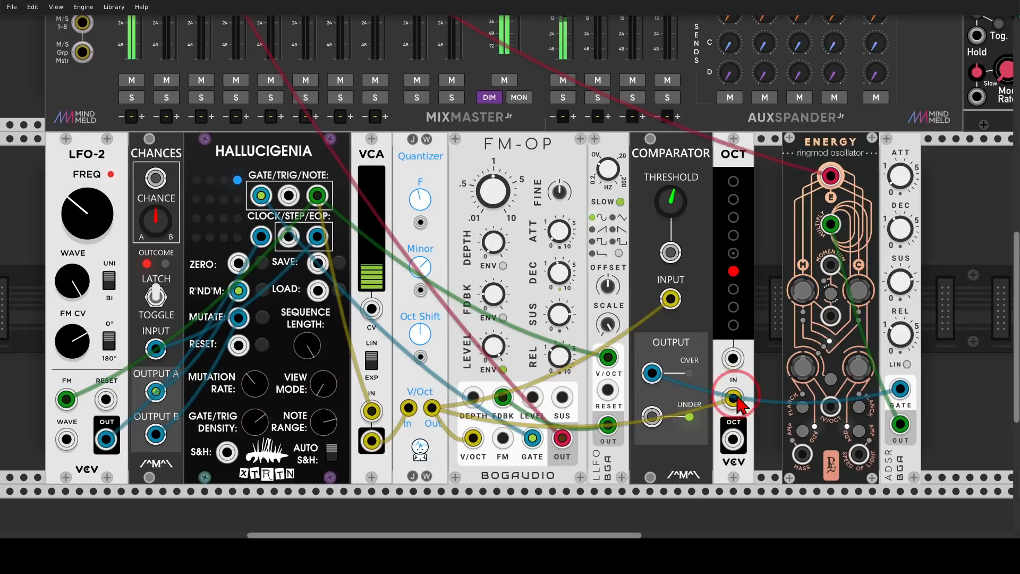
left_click_drag(733, 439, 830, 408)
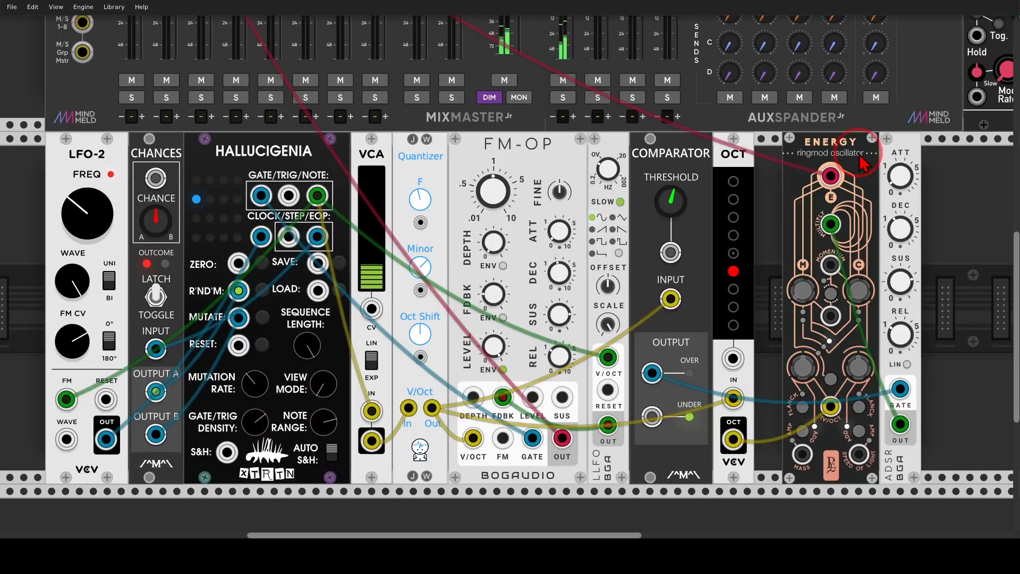
Shift the Energy and ADSR modules left and add a Chronoblob2 delay to the right of the ADSR
left_click_drag(863, 153, 835, 152)
left_click_drag(897, 155, 868, 155)
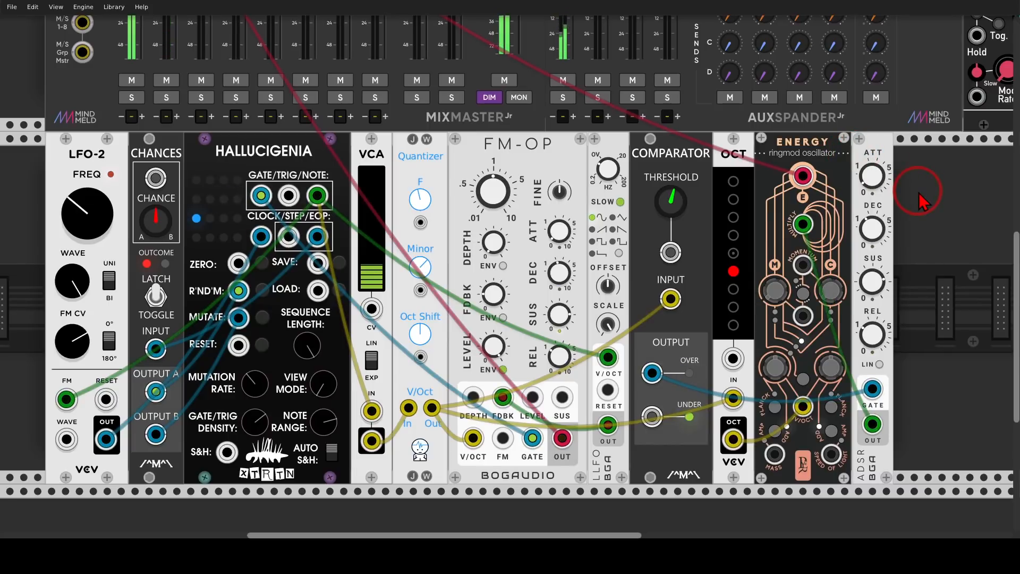
left_click_drag(973, 240, 725, 231)
right_click(725, 232)
type("bl")
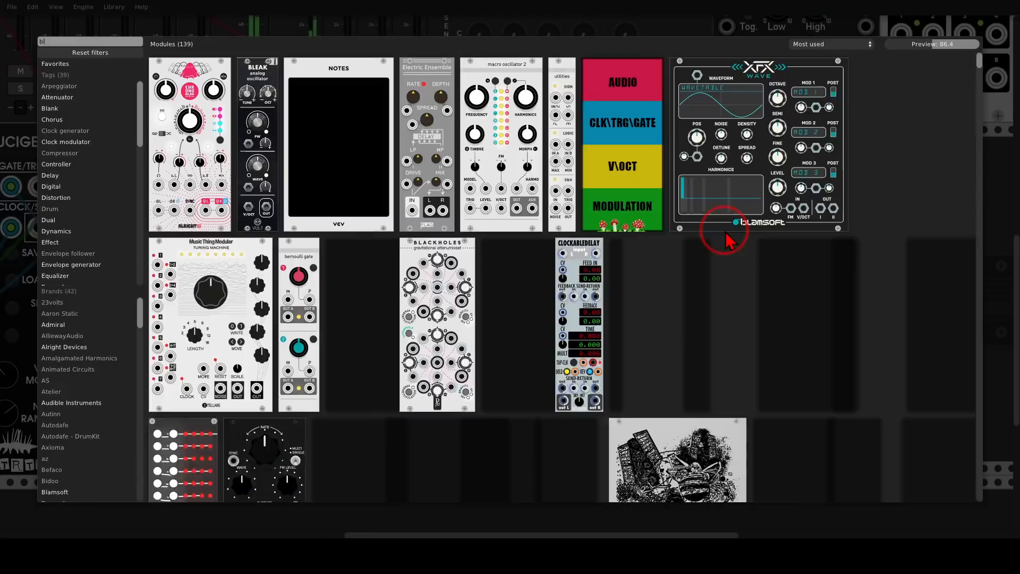
type("ob")
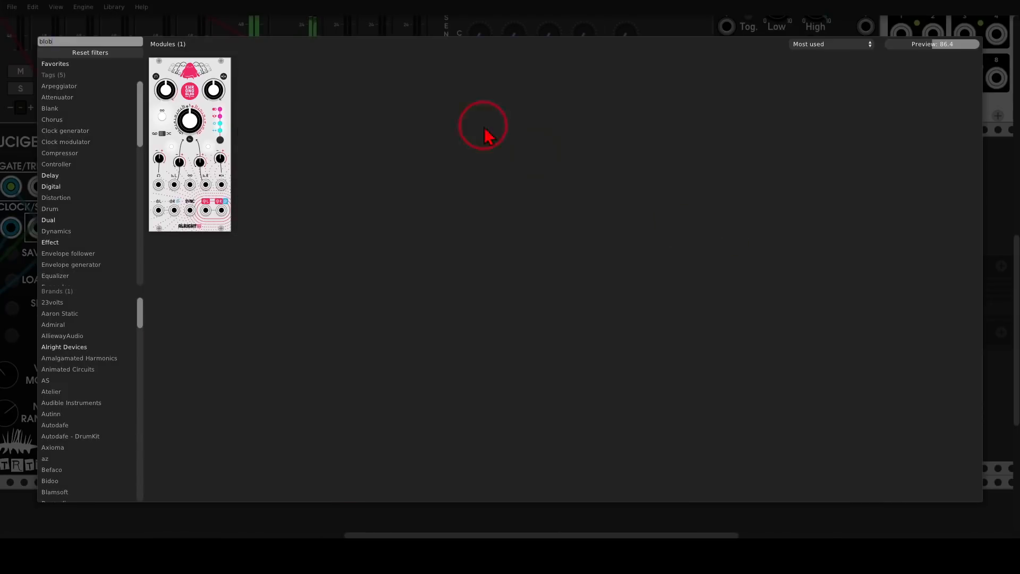
left_click(210, 85)
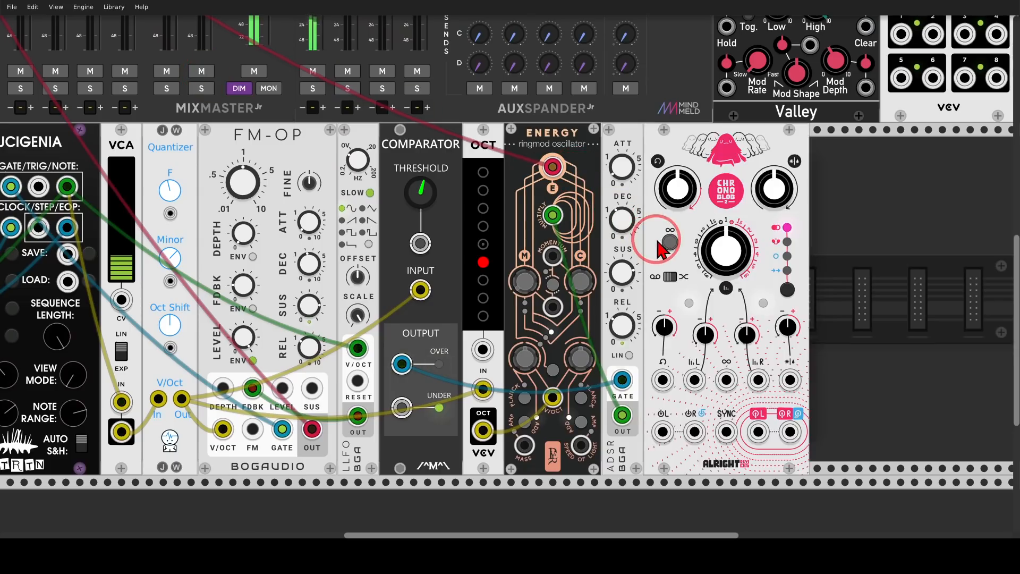
Change the Chronoblob2's delay mode settings
left_click(787, 290)
left_click(788, 290)
mouse_move(789, 255)
left_mouse_down()
mouse_move(780, 243)
mouse_move(807, 260)
mouse_move(799, 255)
left_mouse_up()
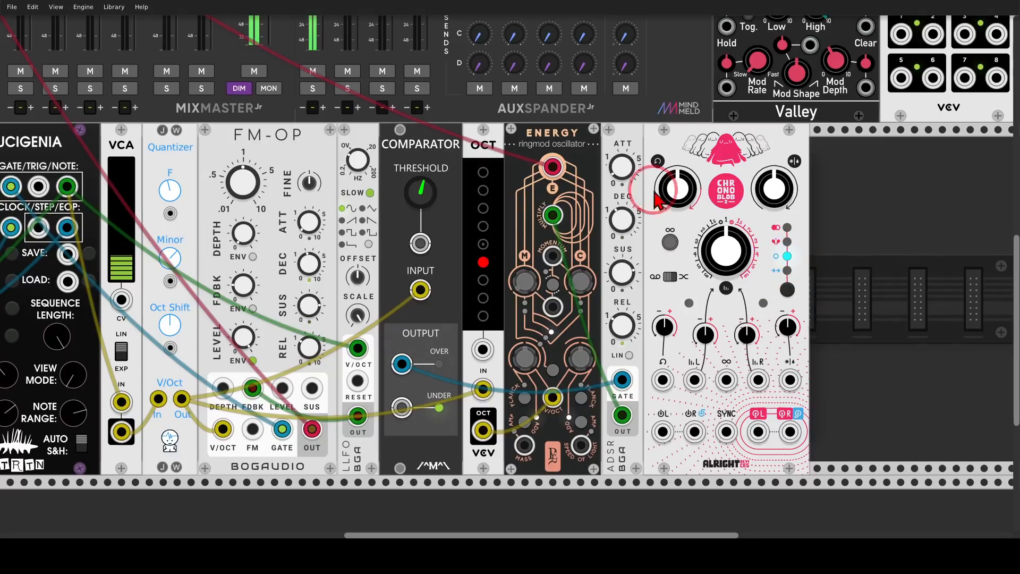
Route Energy's output into the Chronoblob2's left input and send the delay's left output to the mixer
left_click_drag(553, 166, 754, 428)
left_click_drag(667, 432, 553, 166)
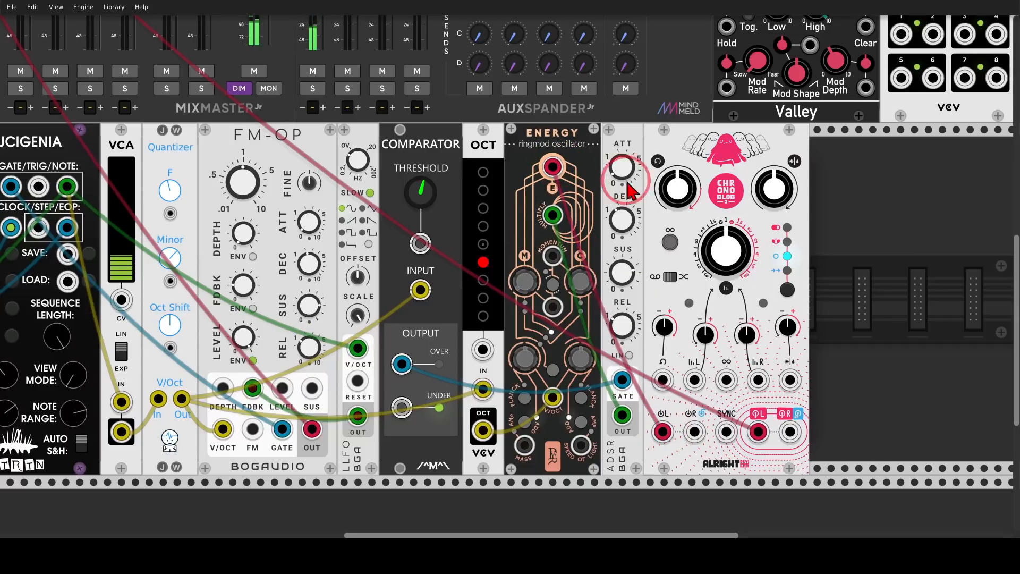
Set the Chronoblob2's feedback to about 92% and change its time modulation mode and delay time
left_click_drag(672, 197, 507, 262)
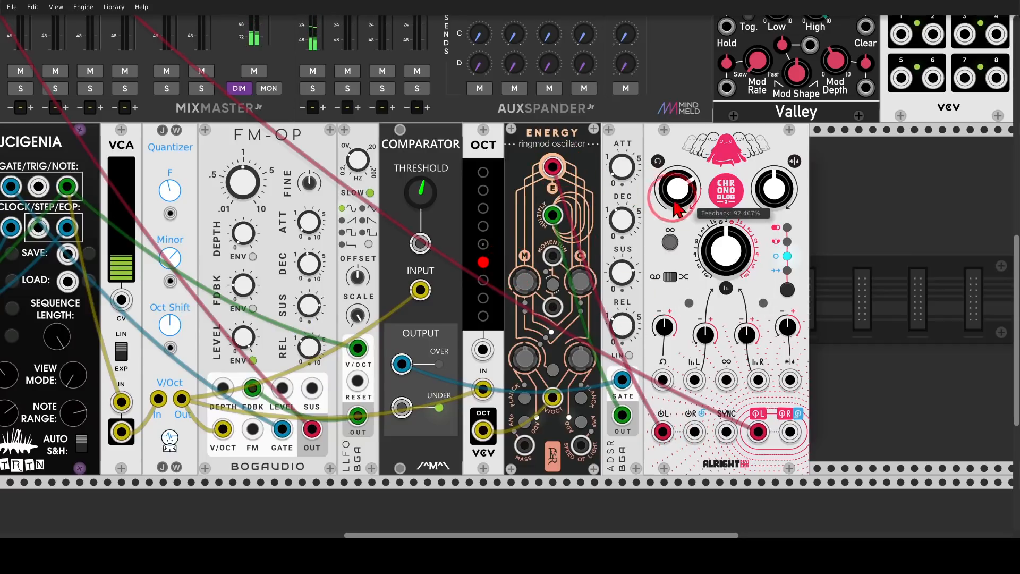
left_click(668, 278)
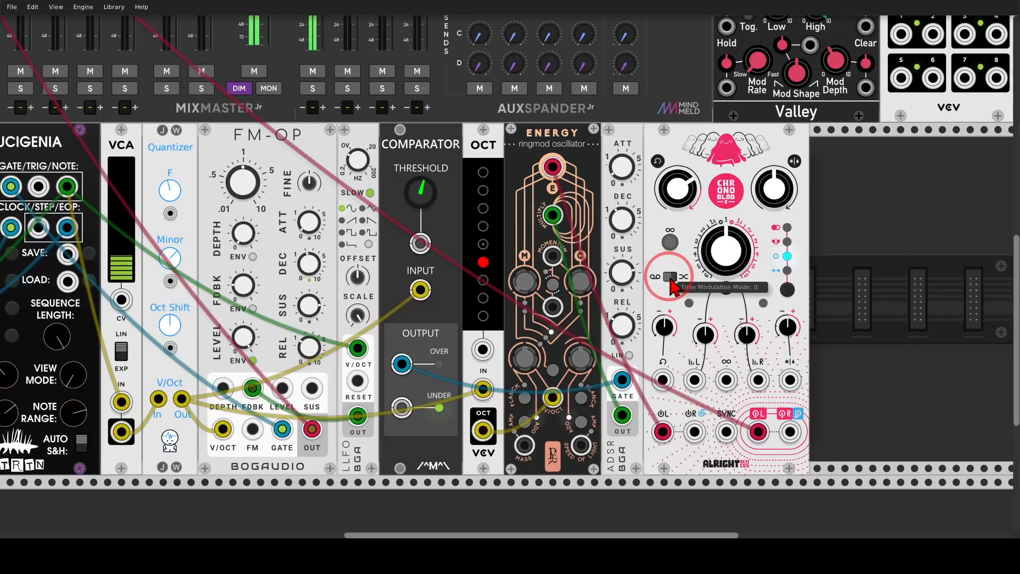
left_click_drag(726, 249, 508, 269)
Set channel 02's Verb aux send to about -14.6 dB
left_click_drag(206, 116, 607, 382)
right_click(322, 53)
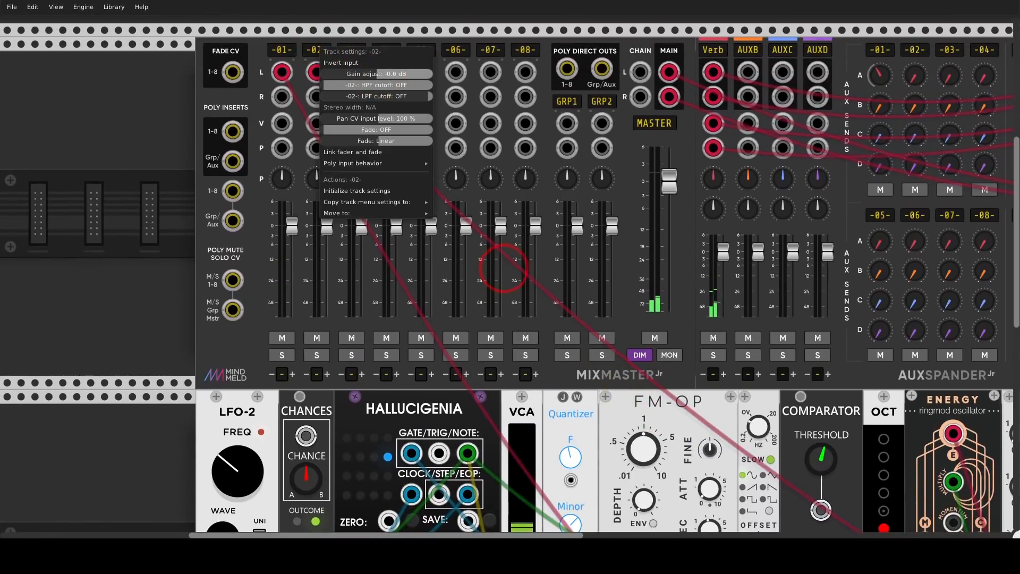
left_click(372, 32)
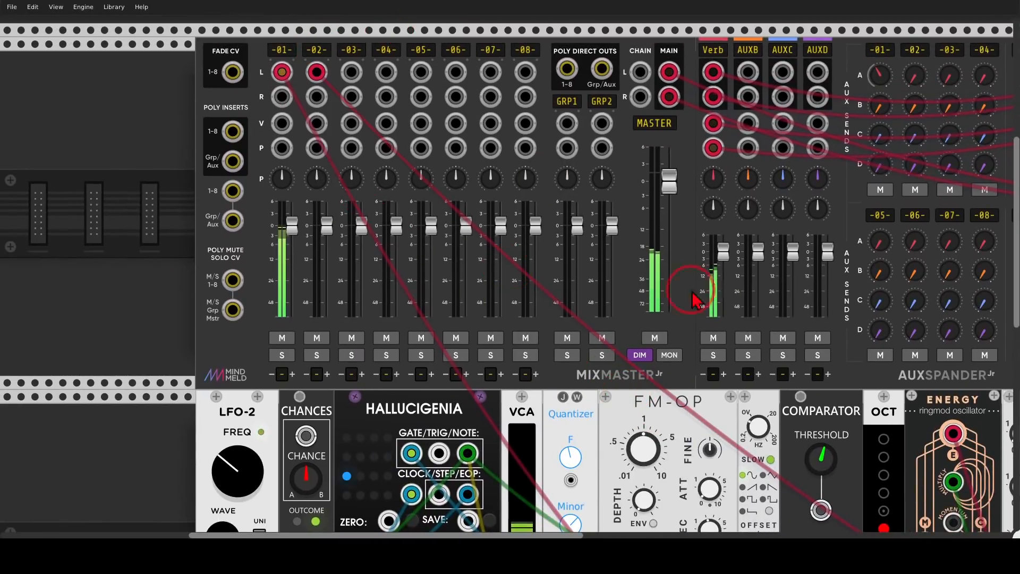
left_click_drag(833, 402, 743, 414)
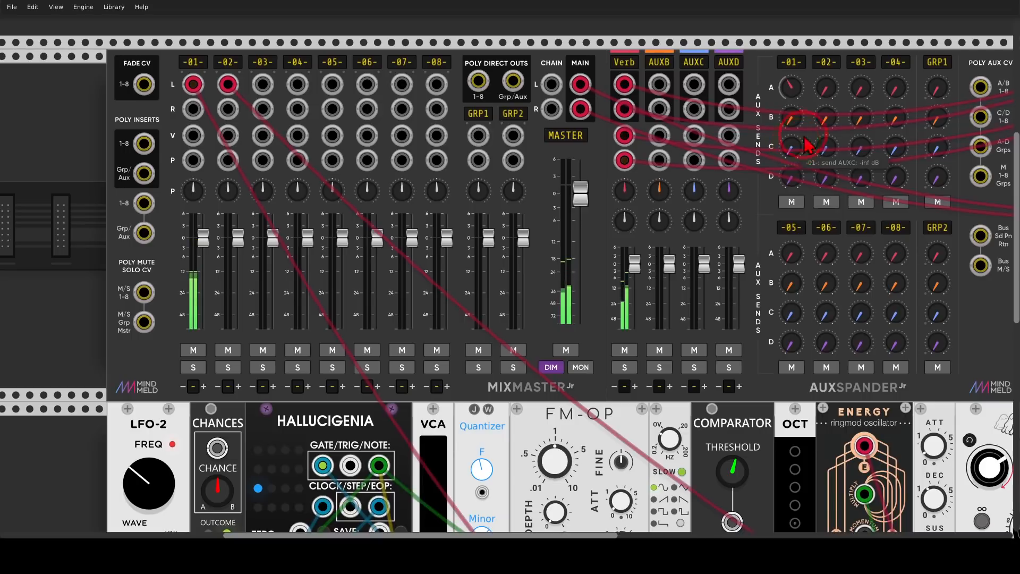
left_click_drag(828, 90, 509, 267)
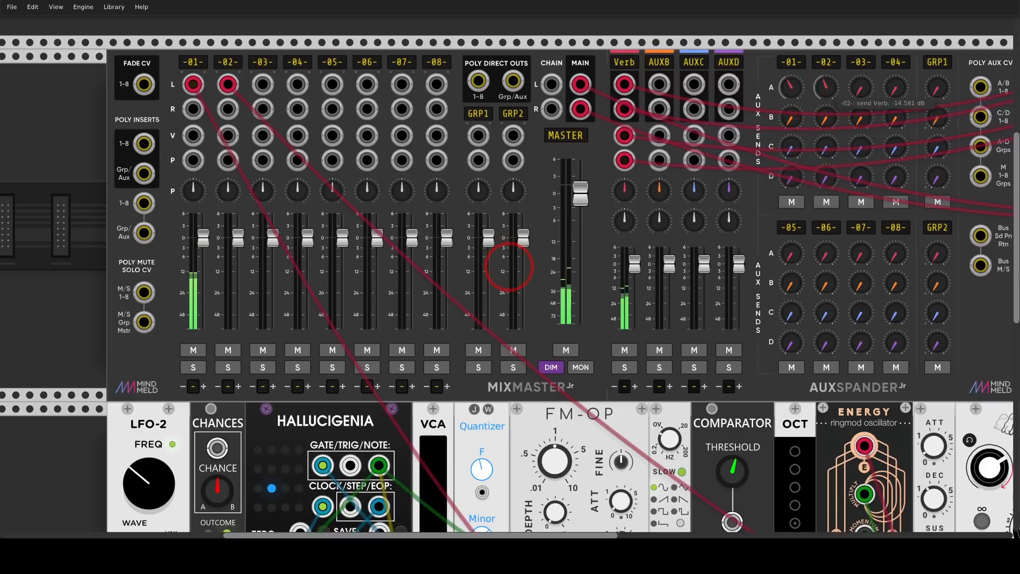
Lower the Chronoblob2's feedback
left_click_drag(909, 423, 627, 111)
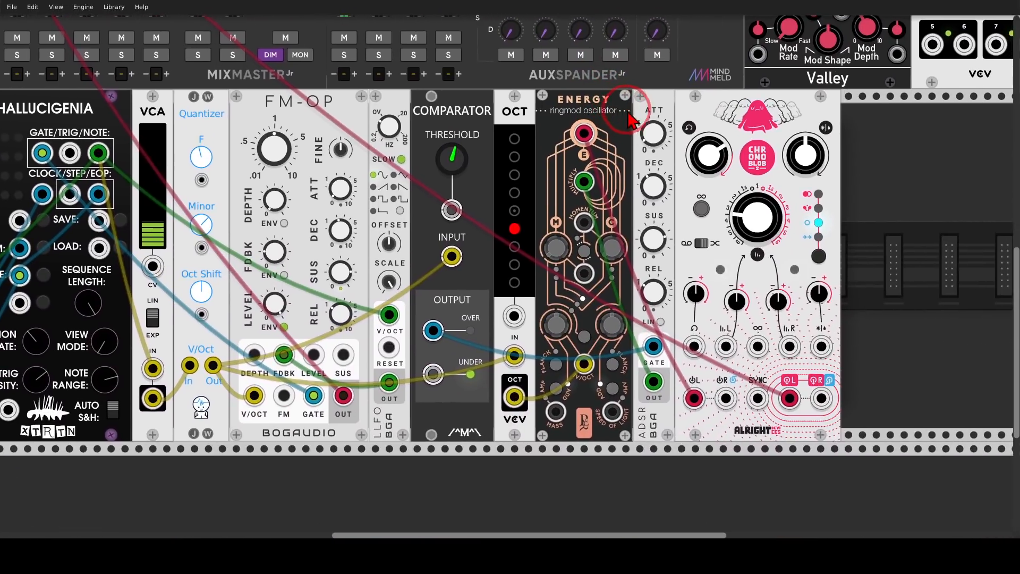
left_click_drag(703, 161, 510, 268)
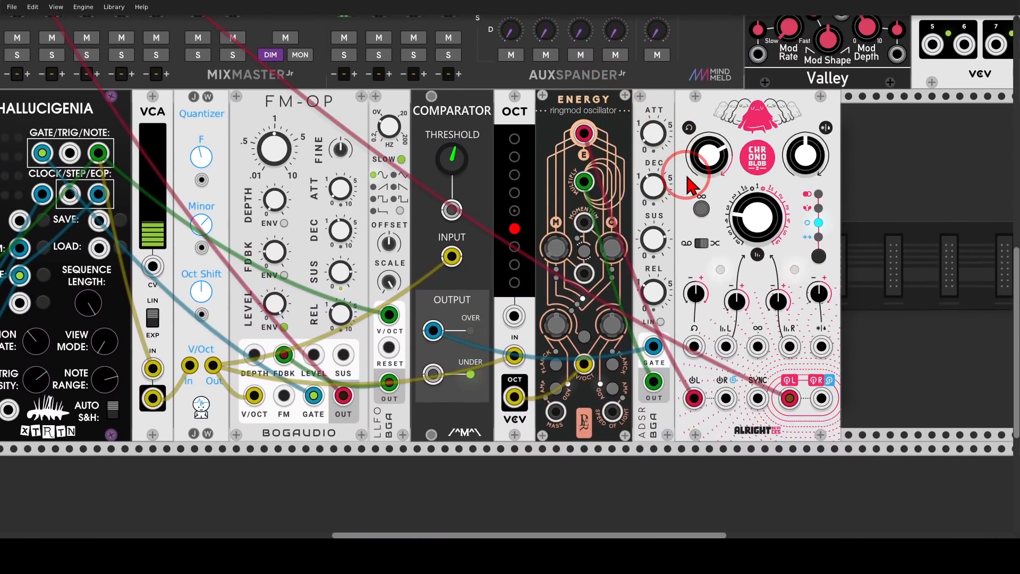
left_click_drag(862, 203, 851, 202)
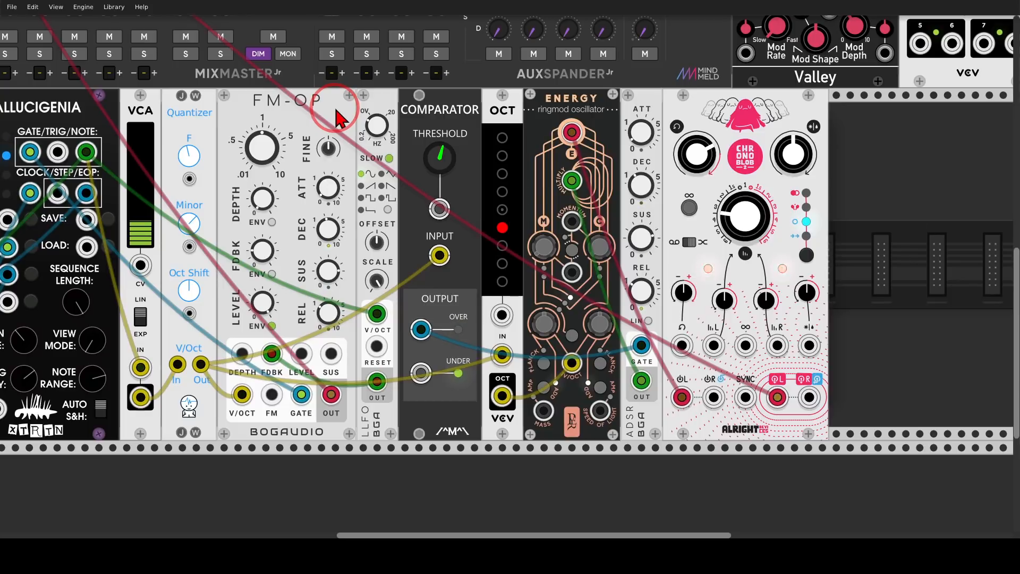
Add a Bogaudio LLFO module to the right of the Chronoblob2
left_click_drag(861, 222, 788, 219)
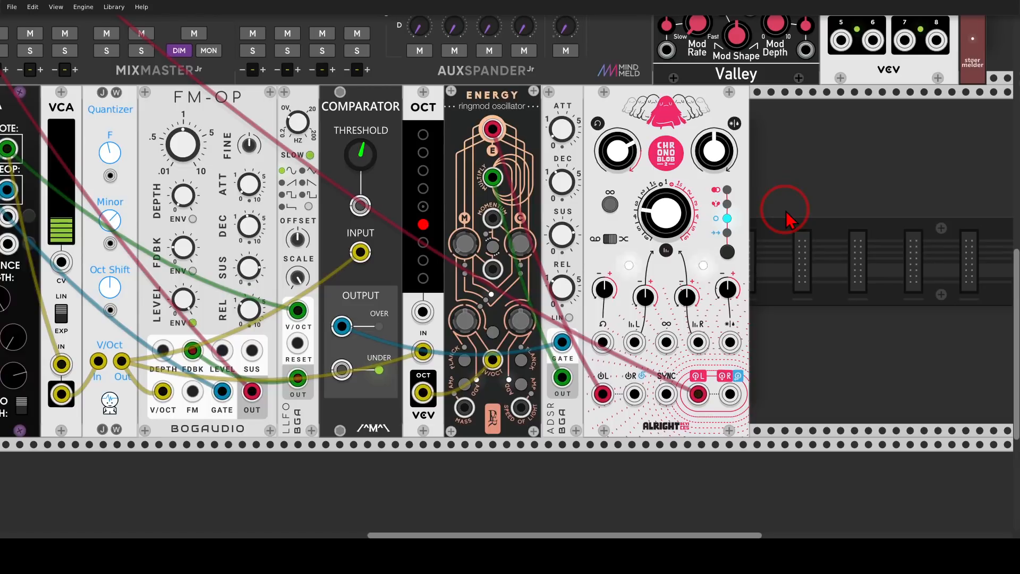
right_click(788, 219)
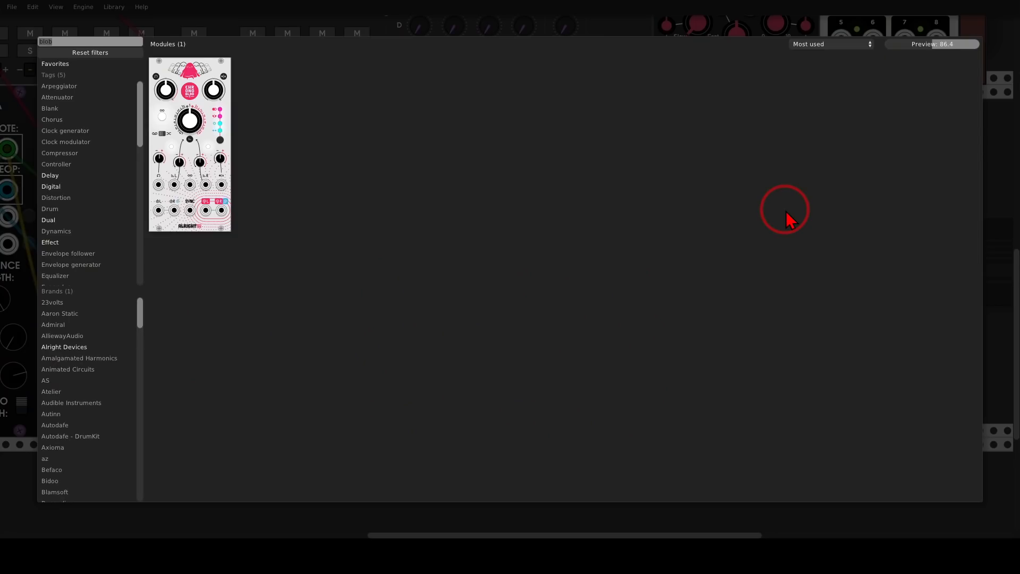
type("lfo")
left_click(159, 80)
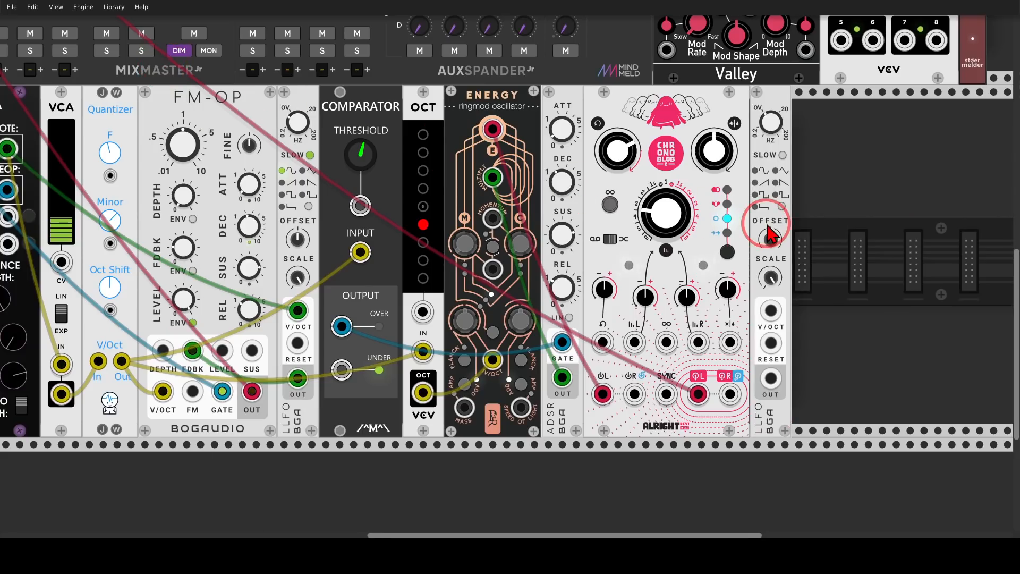
Add a Scope beside the LLFO and patch the LLFO output into its X input
left_click_drag(850, 239, 733, 218)
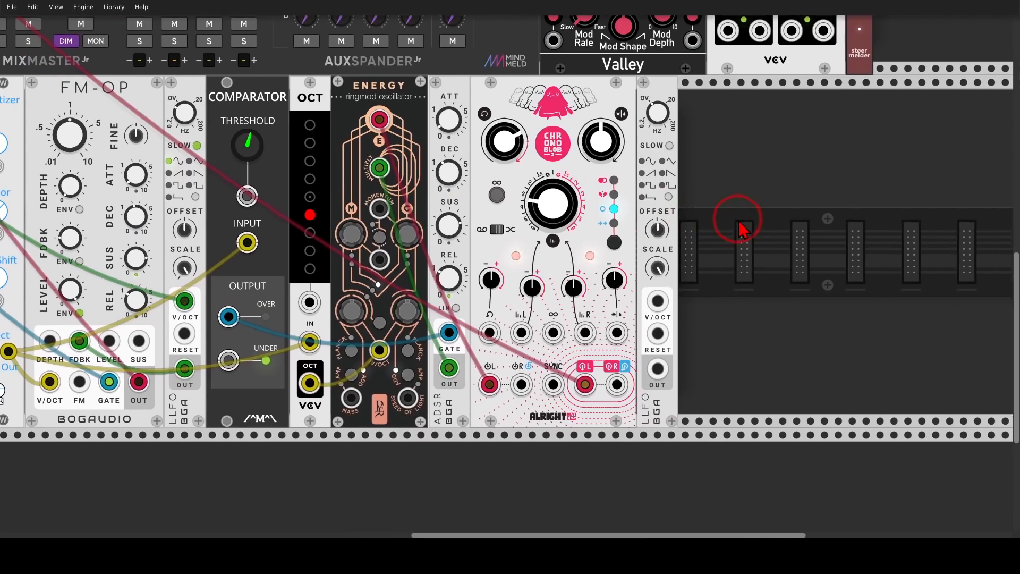
right_click(744, 233)
type("scope")
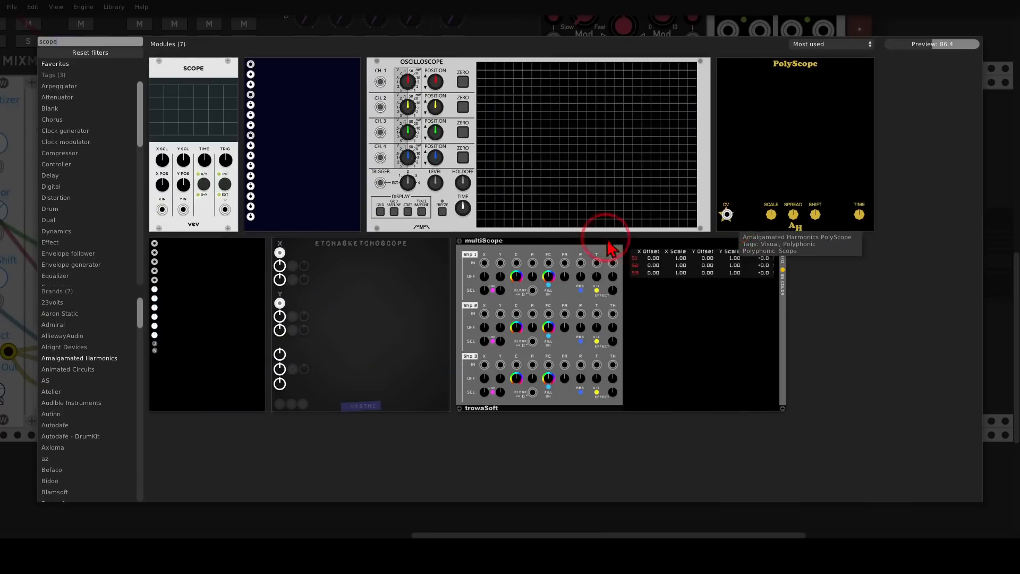
left_click_drag(205, 74, 706, 384)
left_click_drag(790, 283, 790, 302)
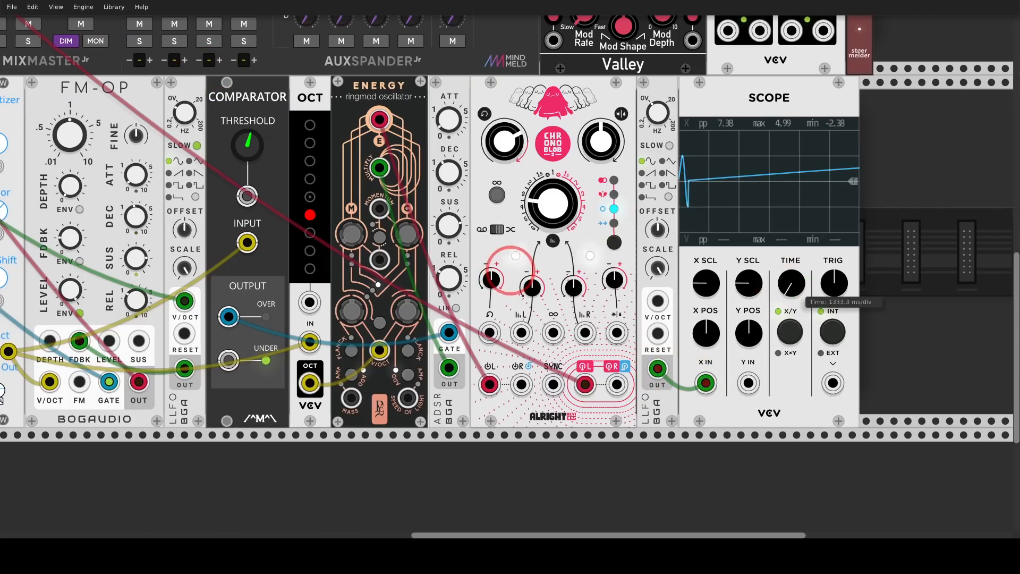
Switch the LLFO waveform to the stepped random shape and set its Smoothing to about 54%
left_click(669, 198)
left_click(669, 197)
left_click(669, 197)
left_click(669, 197)
left_click(669, 197)
left_click(669, 198)
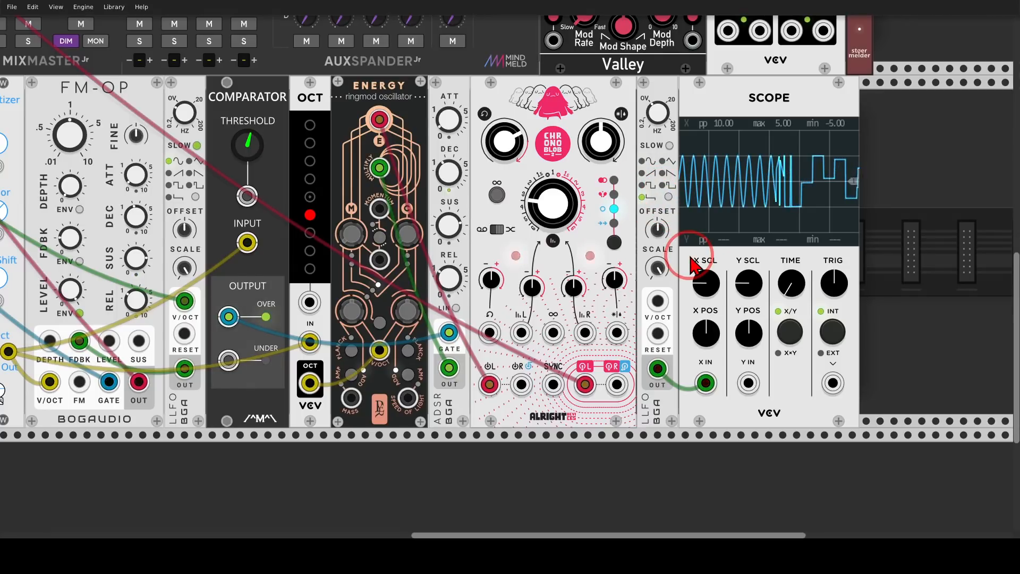
right_click(655, 93)
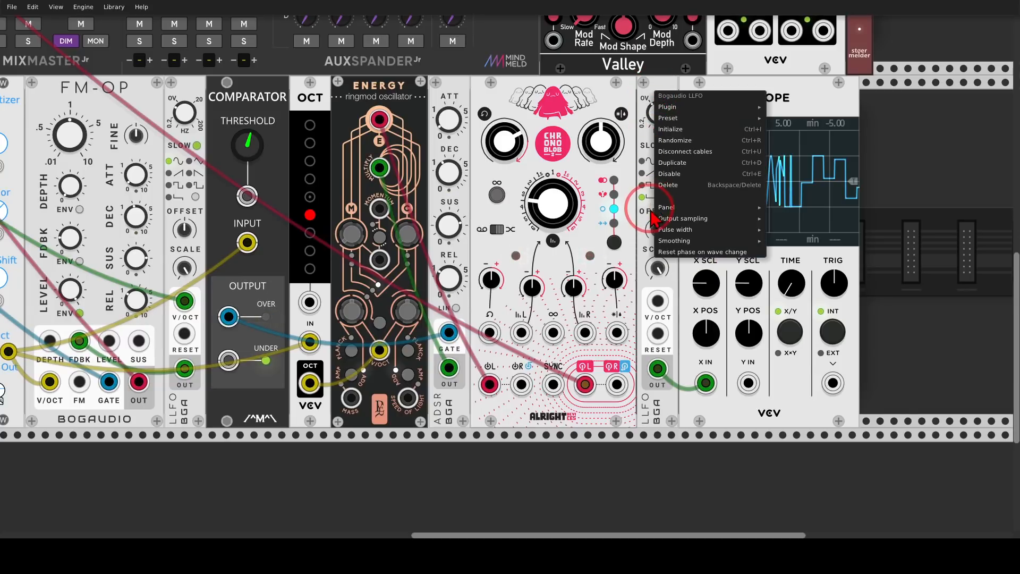
mouse_move(682, 245)
left_click_drag(786, 241, 822, 240)
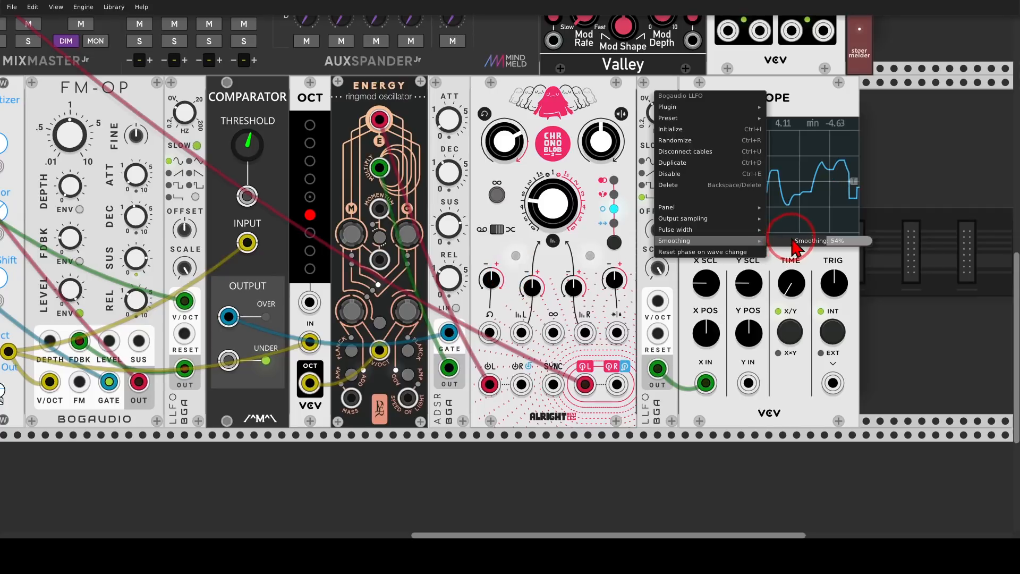
left_click_drag(792, 239, 794, 239)
left_click(891, 173)
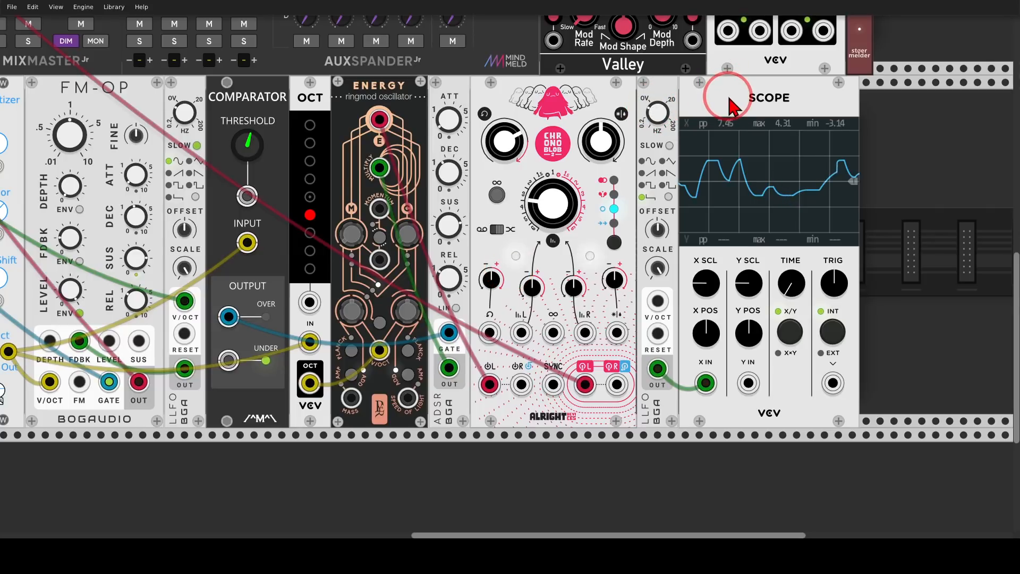
Delete the Scope and patch the LLFO output into Energy's momentum modulation input
key("Delete")
scroll(728, 104, "left", 5)
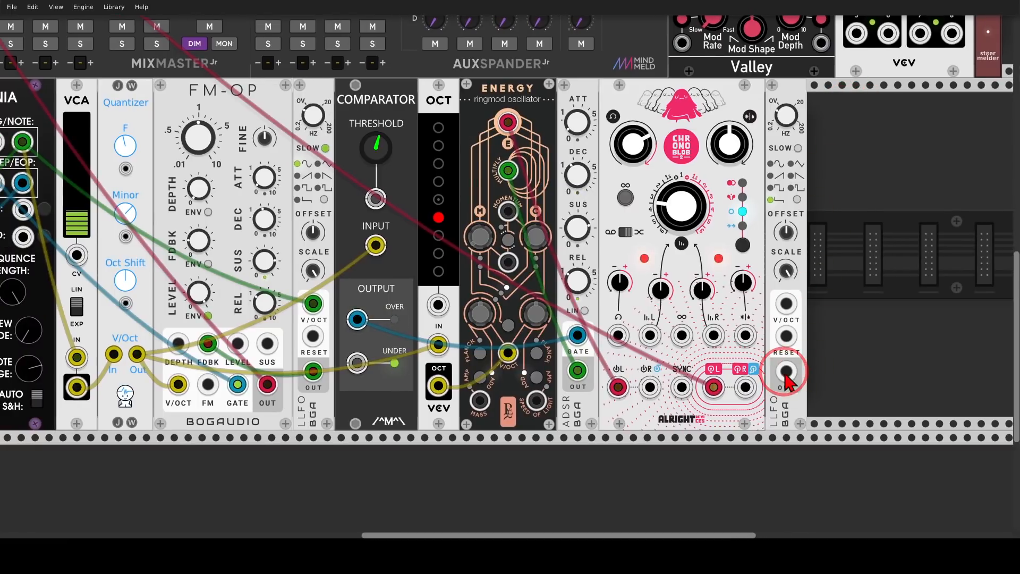
left_click_drag(786, 371, 507, 213)
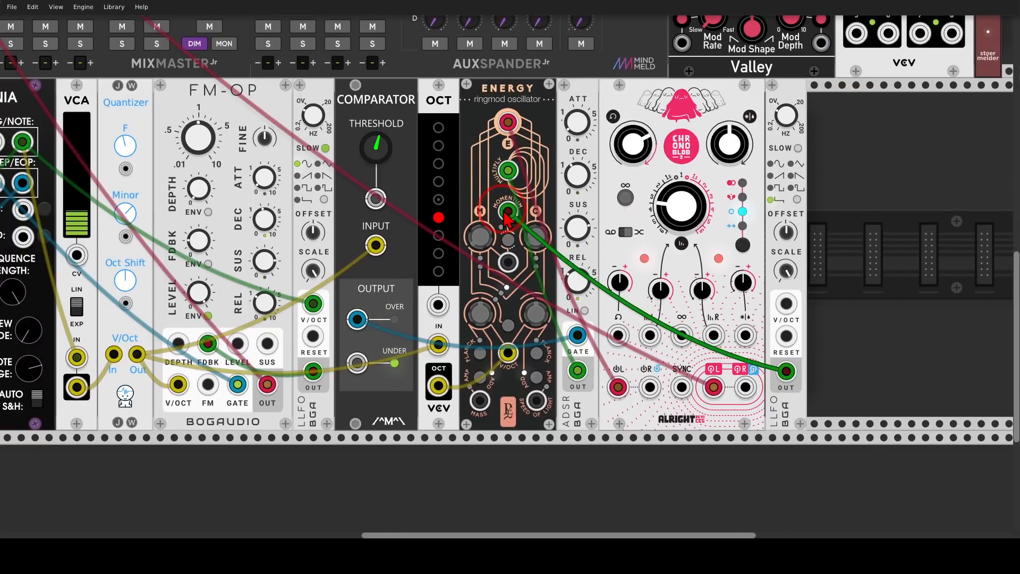
Patch the LLFO output into mixer channel 02's pan CV input as well
scroll(507, 218, "down", 5)
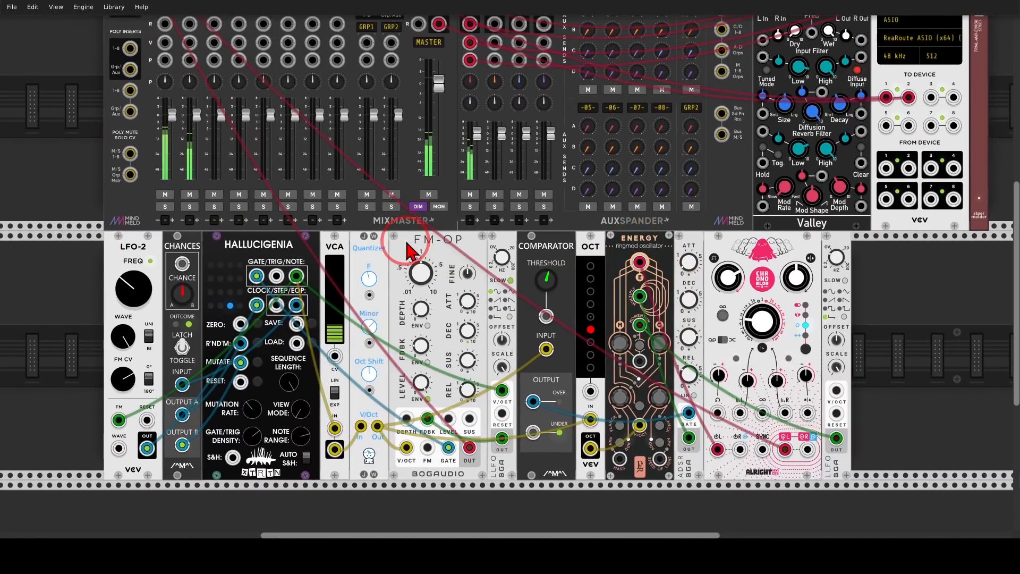
scroll(382, 241, "up", 1)
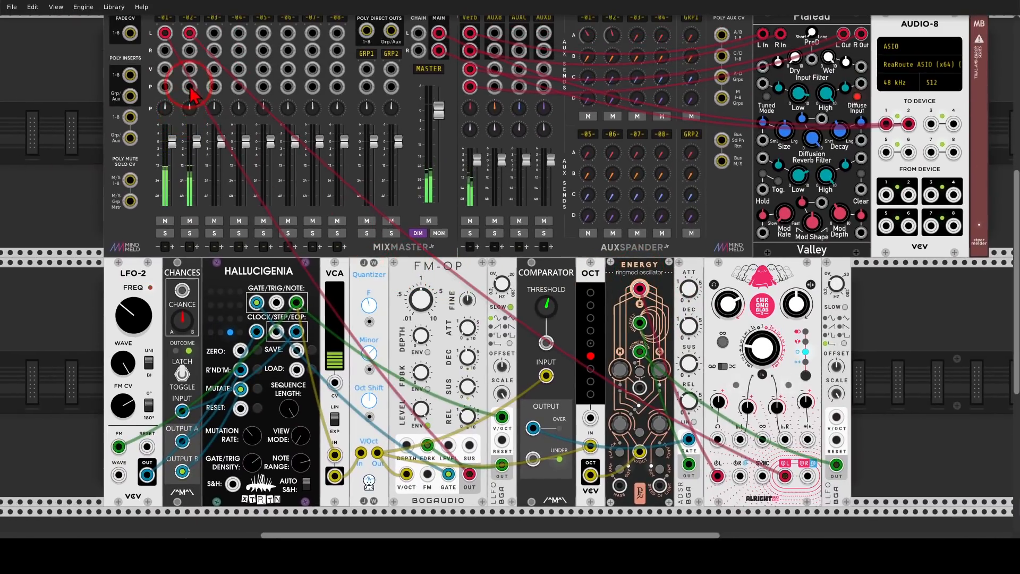
left_click_drag(189, 87, 836, 464)
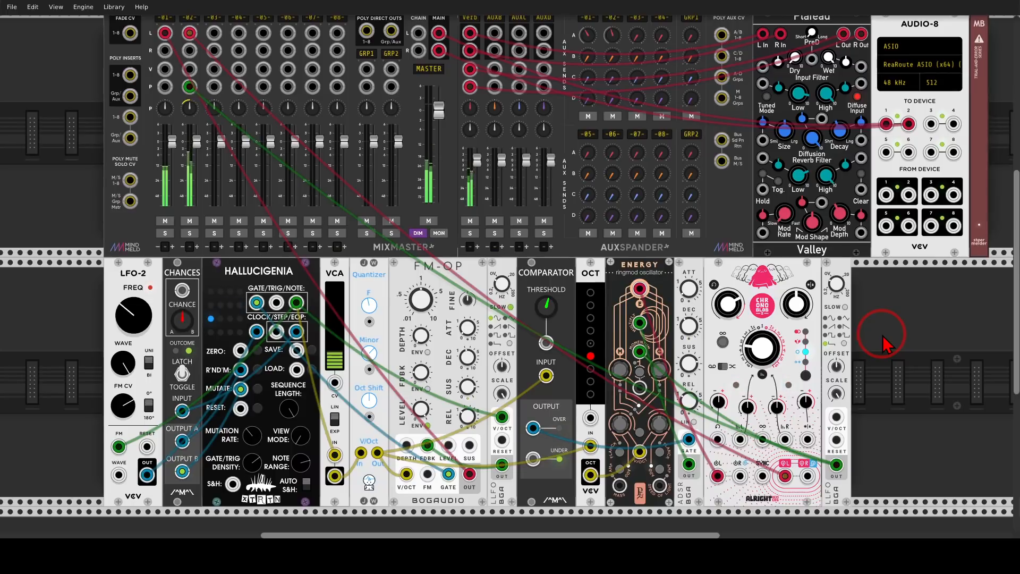
Add a Scope beside LFO-2, feed it Hallucigenia's step output and adjust its time scale
left_click_drag(884, 343, 948, 223)
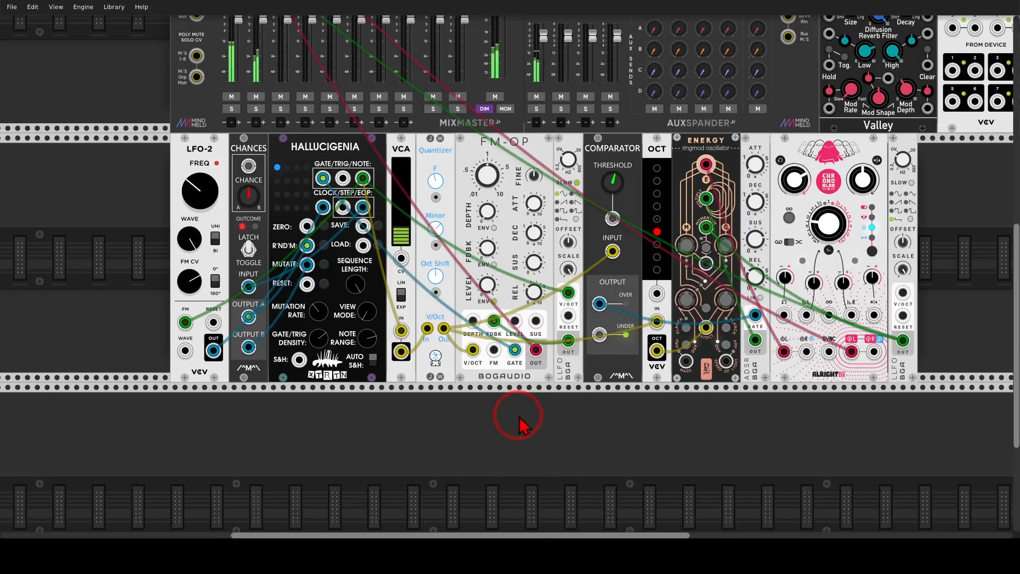
left_click_drag(520, 420, 717, 364)
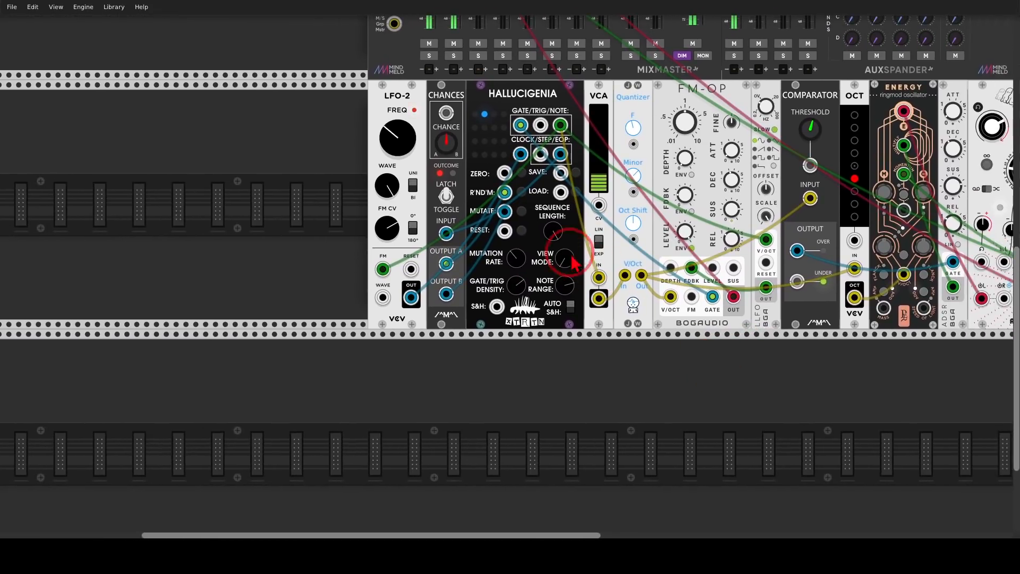
scroll(565, 245, "up", 2)
left_click_drag(520, 249, 543, 305)
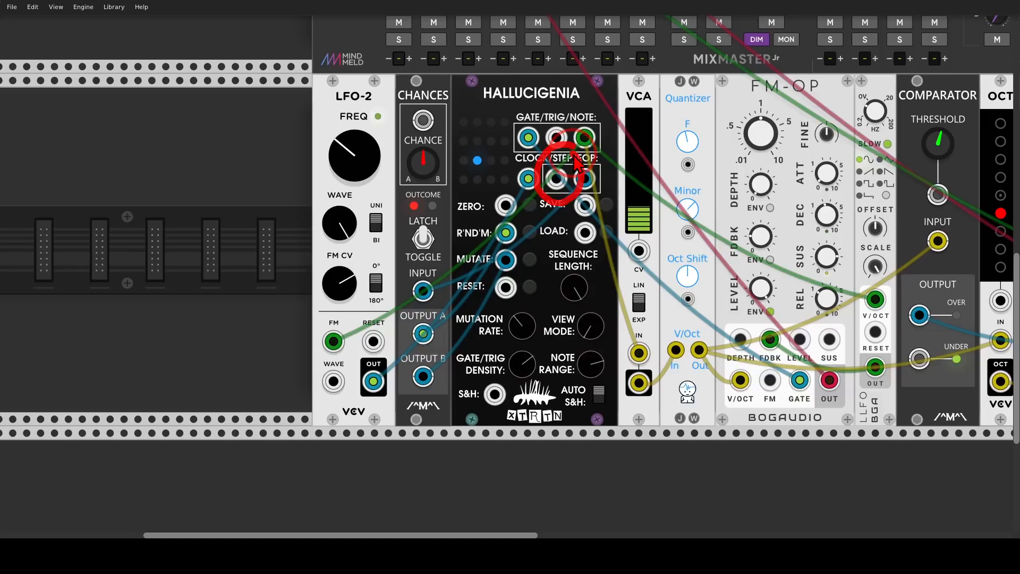
left_click_drag(219, 179, 323, 178)
right_click(322, 178)
type("s")
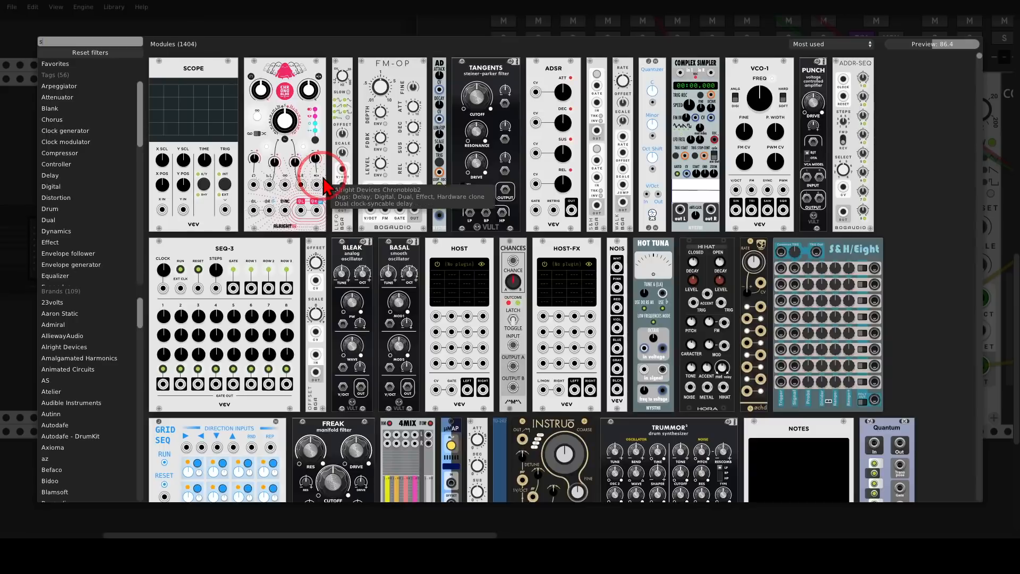
type("cope")
left_click_drag(212, 77, 397, 158)
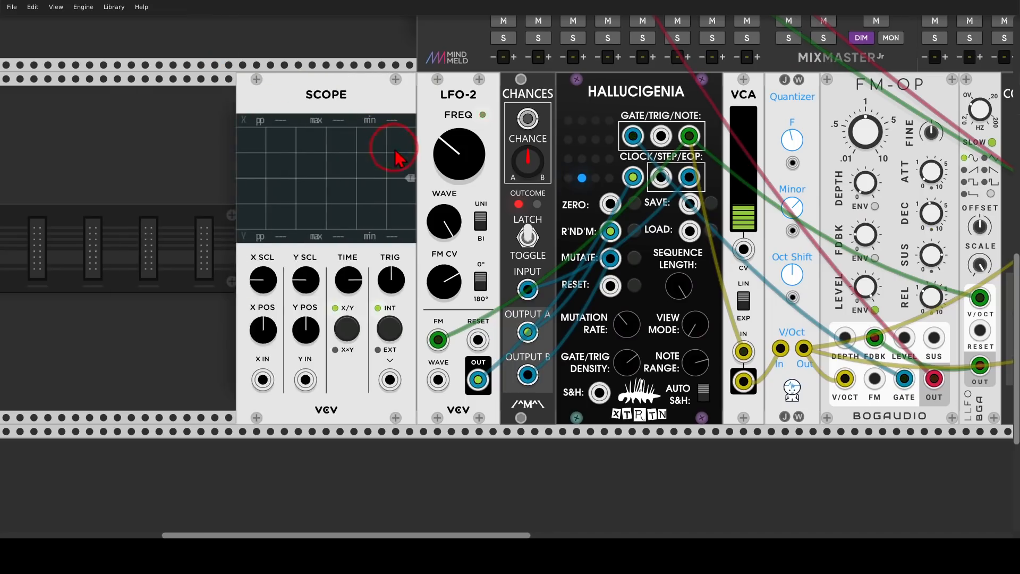
mouse_move(262, 380)
left_mouse_down()
mouse_move(266, 396)
mouse_move(651, 183)
mouse_move(669, 188)
left_mouse_up()
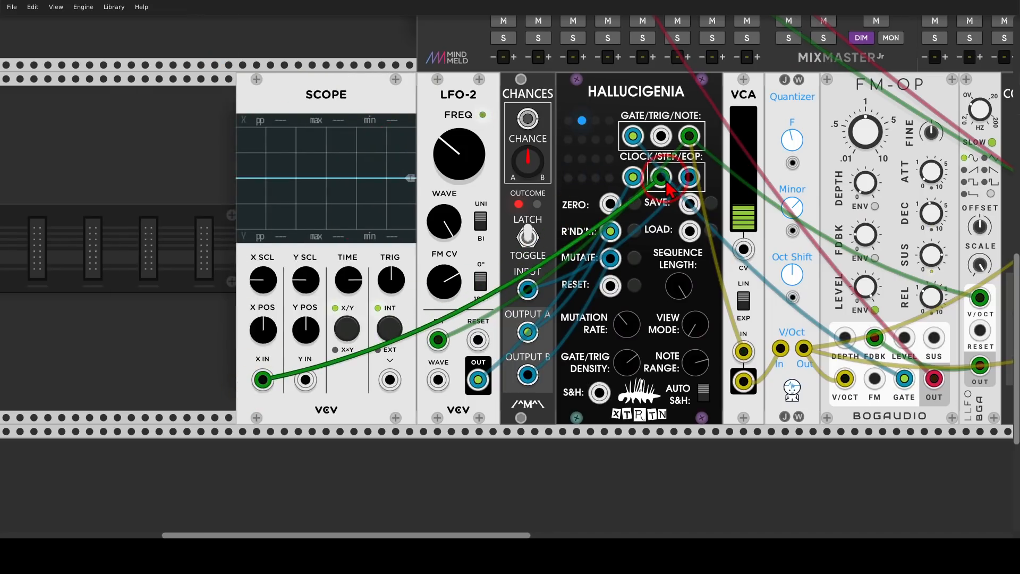
mouse_move(348, 281)
left_mouse_down()
mouse_move(515, 266)
mouse_move(353, 271)
left_mouse_up()
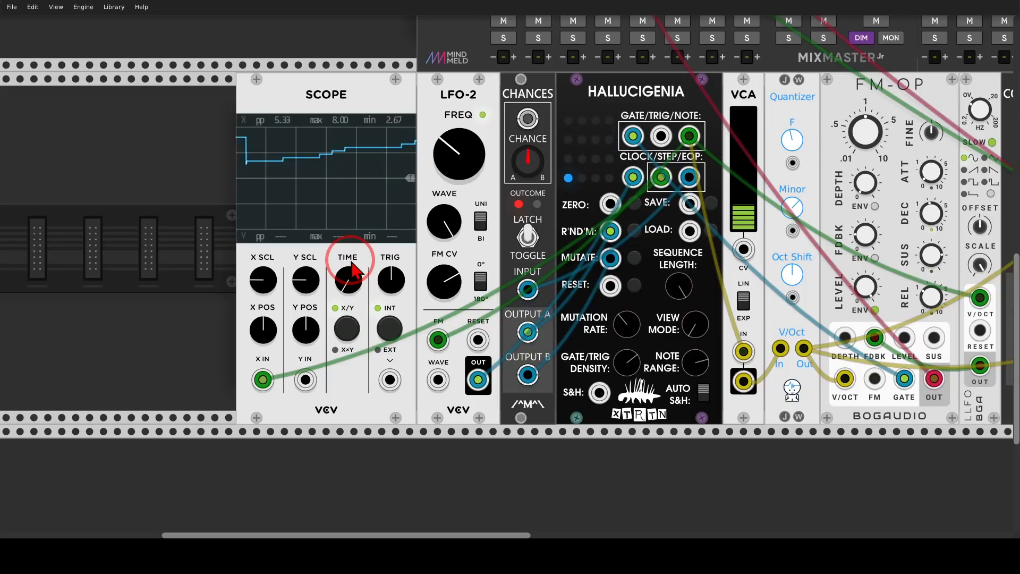
Delete the Scope and place a Basal smooth oscillator in the row below Hallucigenia
left_click(297, 51)
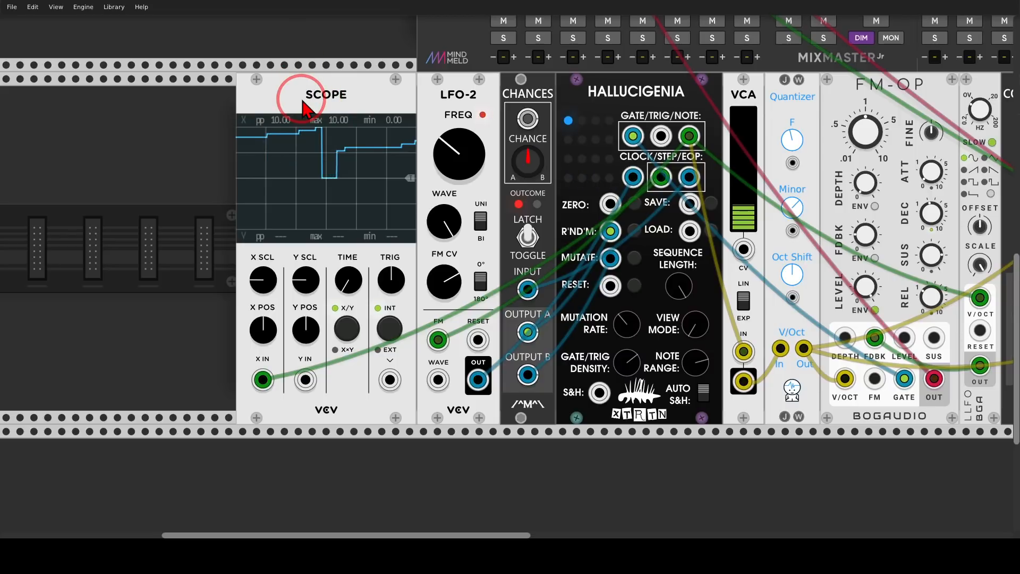
key("Delete")
left_click_drag(613, 477, 420, 159)
right_click(445, 272)
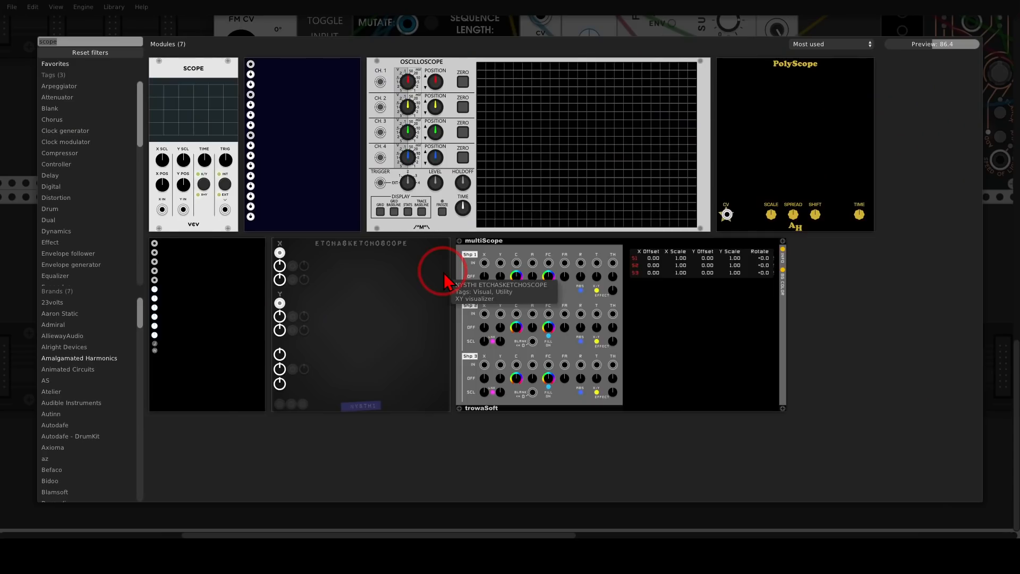
type("bas")
left_click_drag(174, 77, 411, 325)
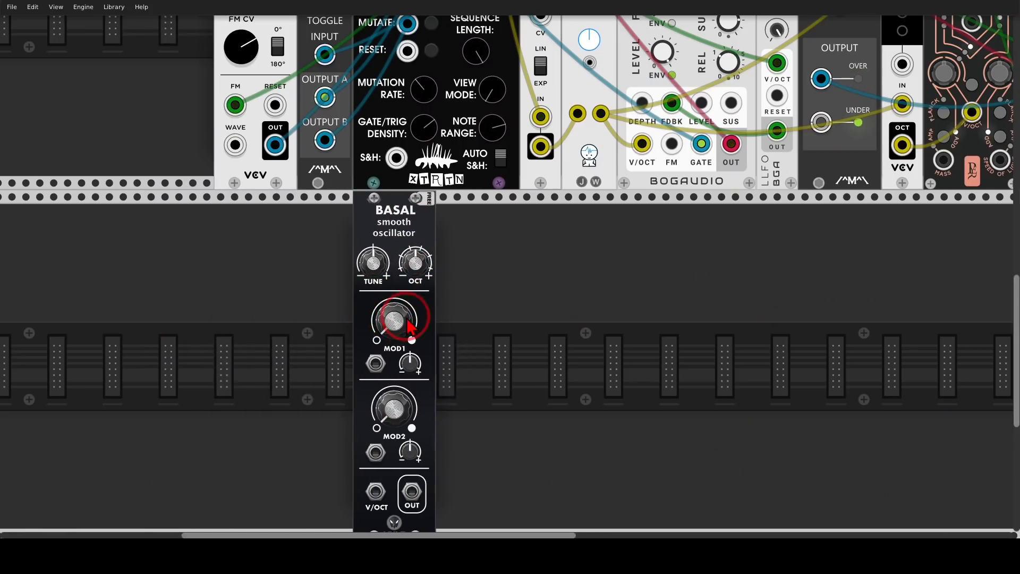
Add a VCA-1 module next to the Basal oscillator
left_click_drag(535, 357, 524, 285)
right_click(519, 284)
type("vc")
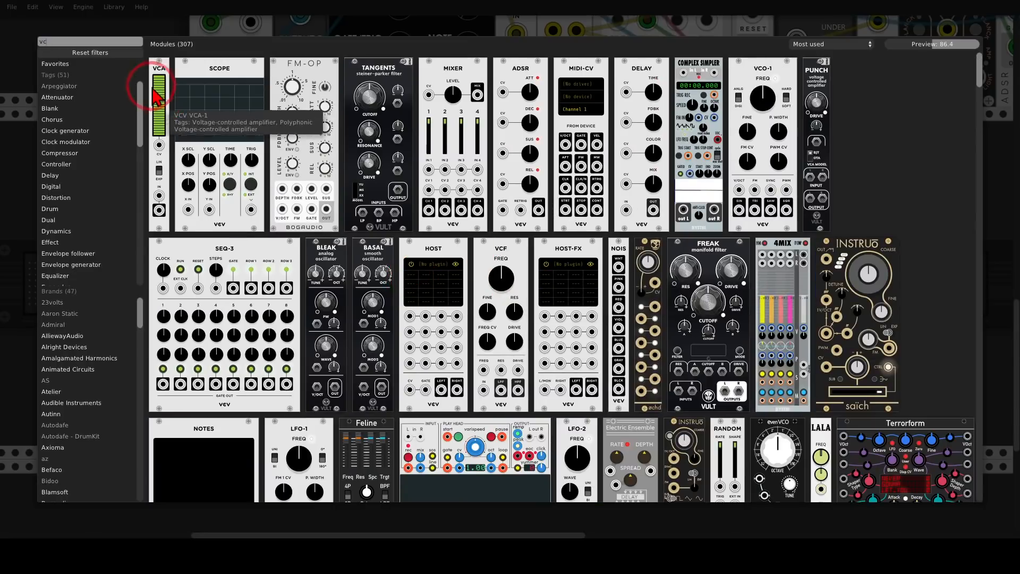
left_click_drag(154, 95, 467, 274)
Add a Bogaudio ADSR and position it to the right of the VCA
right_click(490, 255)
type("adsr")
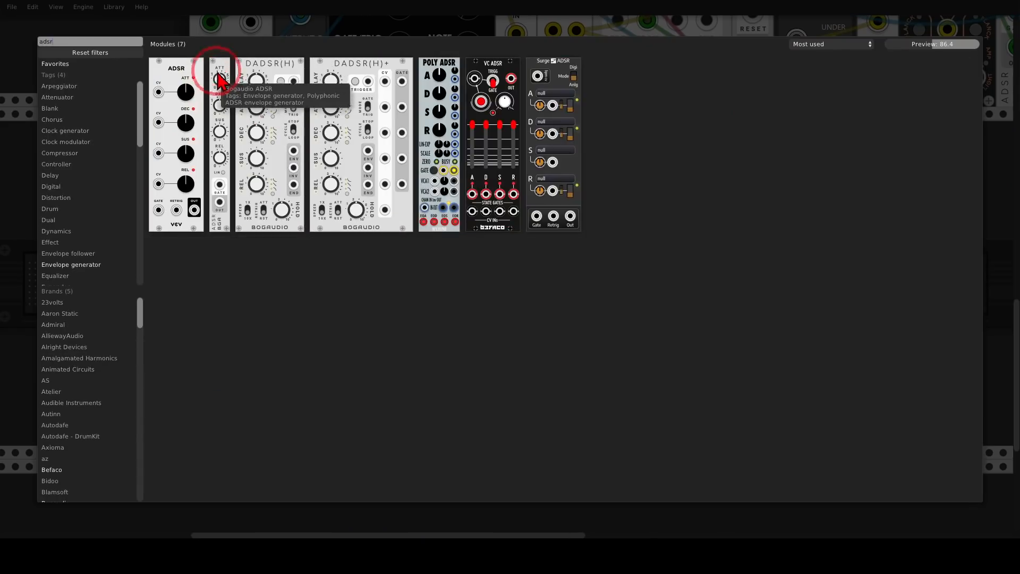
left_click(217, 83)
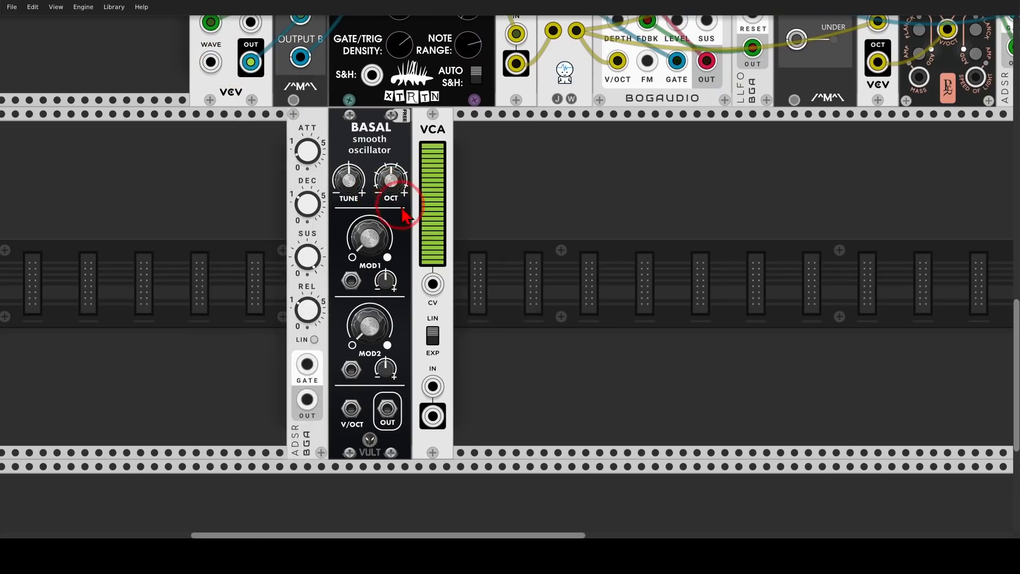
left_click_drag(404, 216, 432, 221)
Wire Basal through the VCA with the ADSR on its CV, and send the VCA output to mixer channel 03
left_click(384, 410)
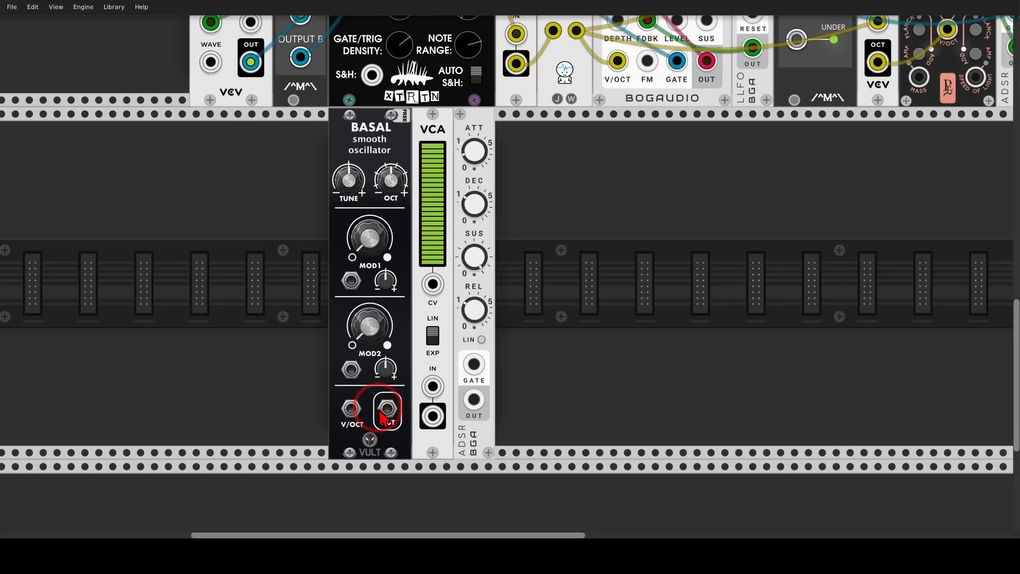
left_click_drag(384, 417, 432, 285)
left_click(432, 416)
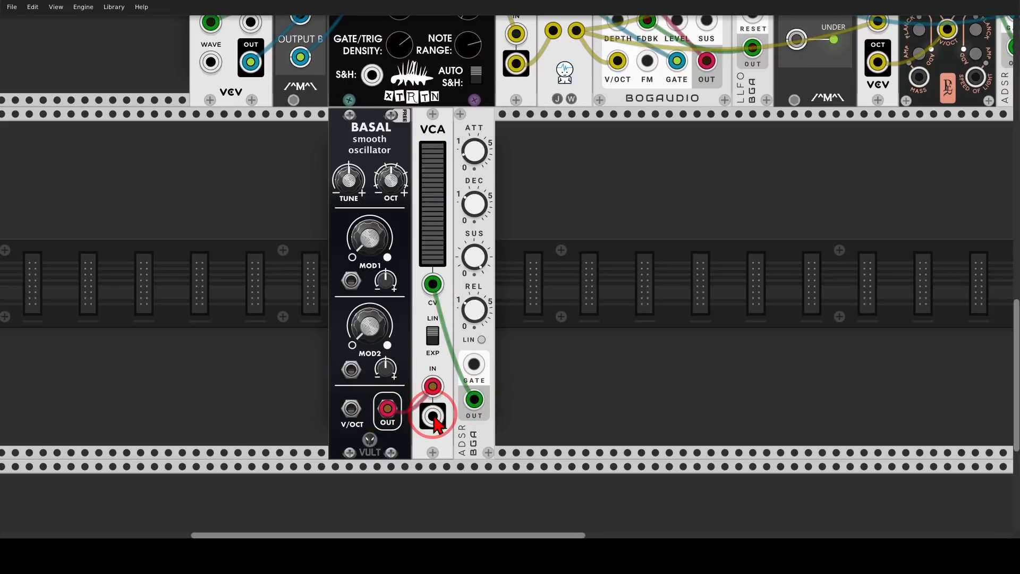
left_click_drag(433, 420, 402, 247)
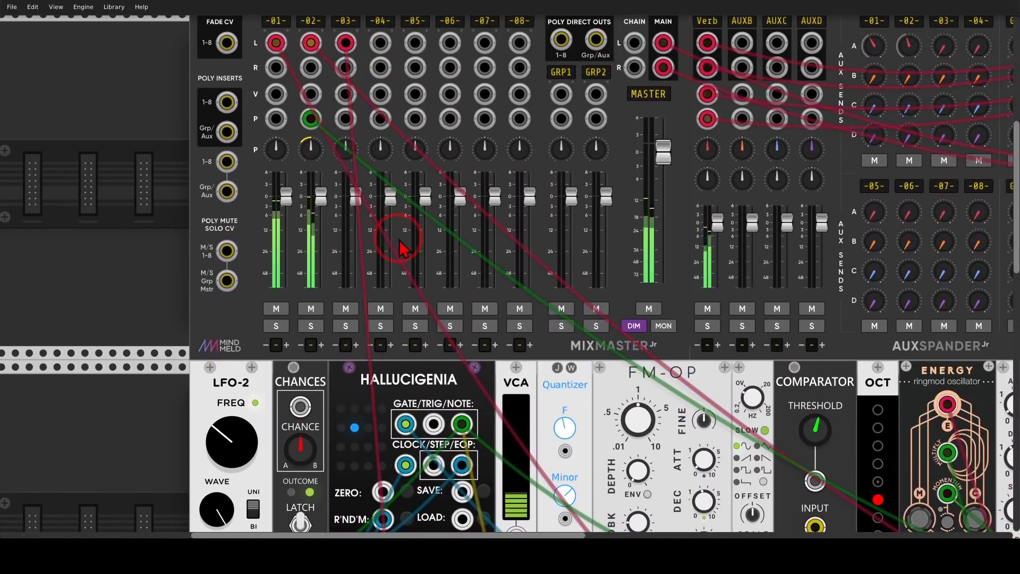
Add a Super S&H module to the left of the Basal oscillator
scroll(401, 241, "down", 20)
left_click_drag(533, 290, 589, 282)
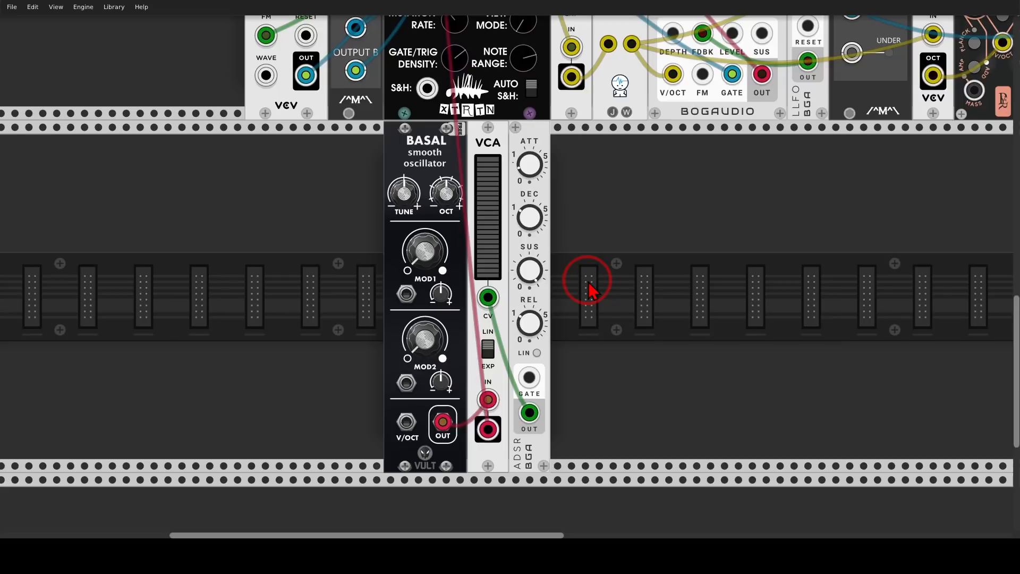
right_click(349, 241)
type("sup")
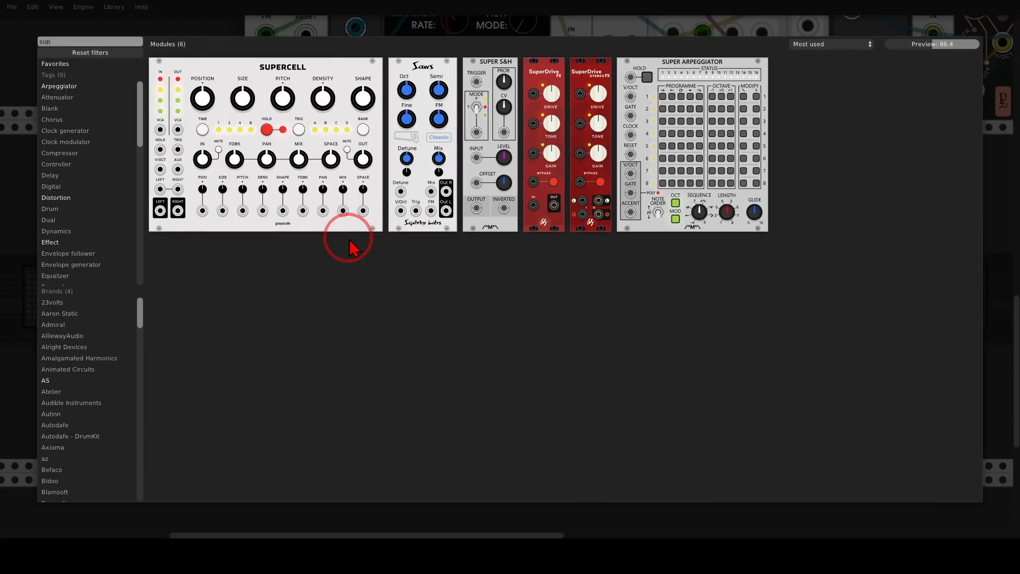
left_click(482, 101)
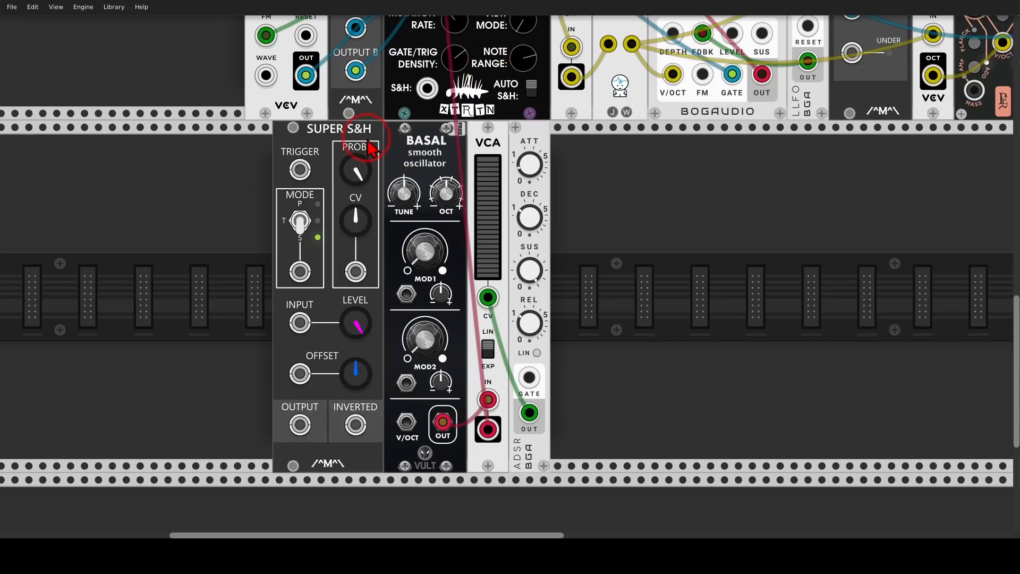
mouse_move(365, 145)
left_mouse_down()
mouse_move(337, 143)
mouse_move(296, 177)
mouse_move(346, 144)
left_mouse_up()
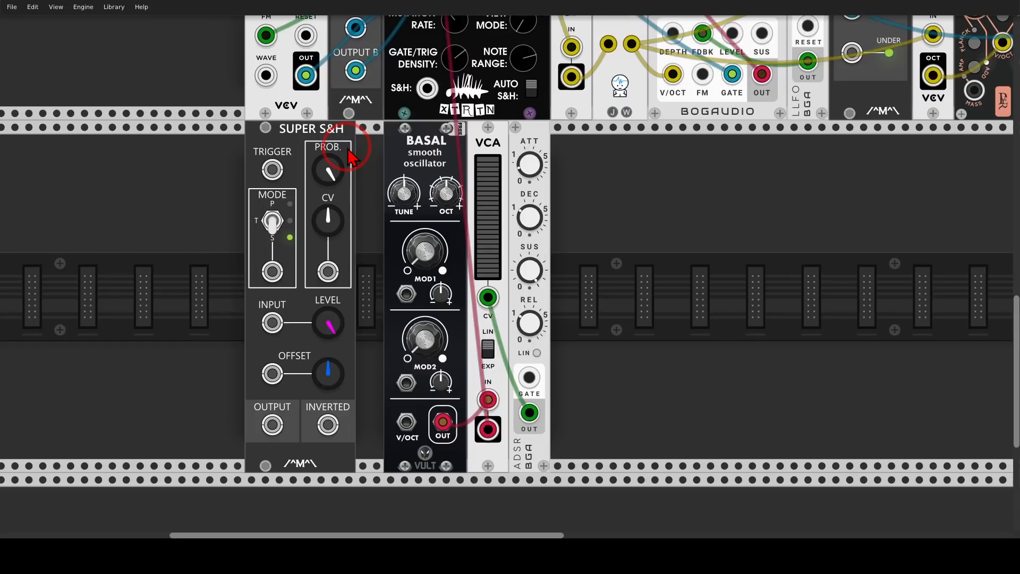
Patch the LFO-2 output into the Super S&H trigger input
scroll(346, 160, "up", 5)
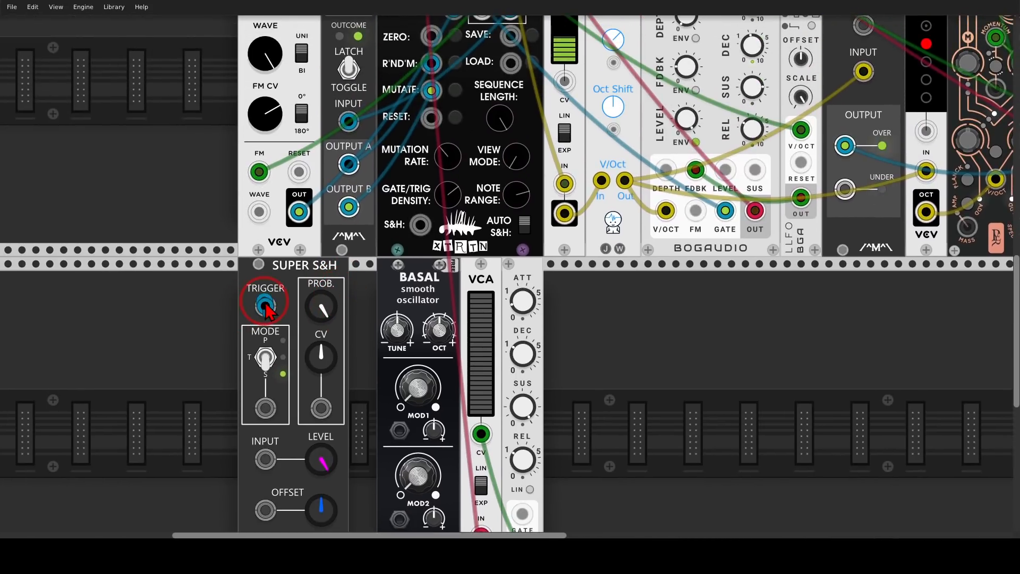
left_click_drag(264, 307, 298, 218)
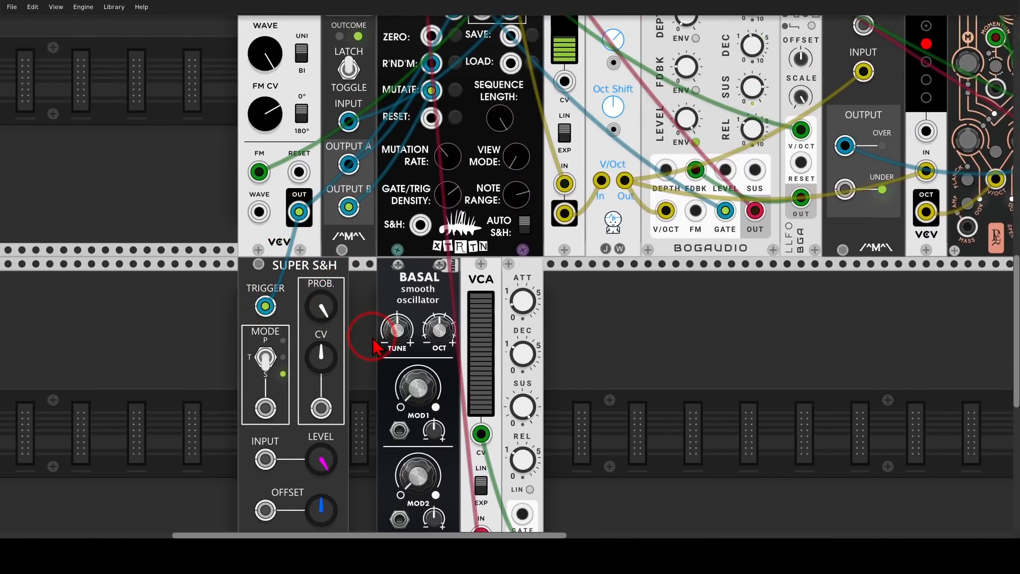
Patch a Hallucigenia output into the Super S&H input
left_click_drag(372, 338, 371, 227)
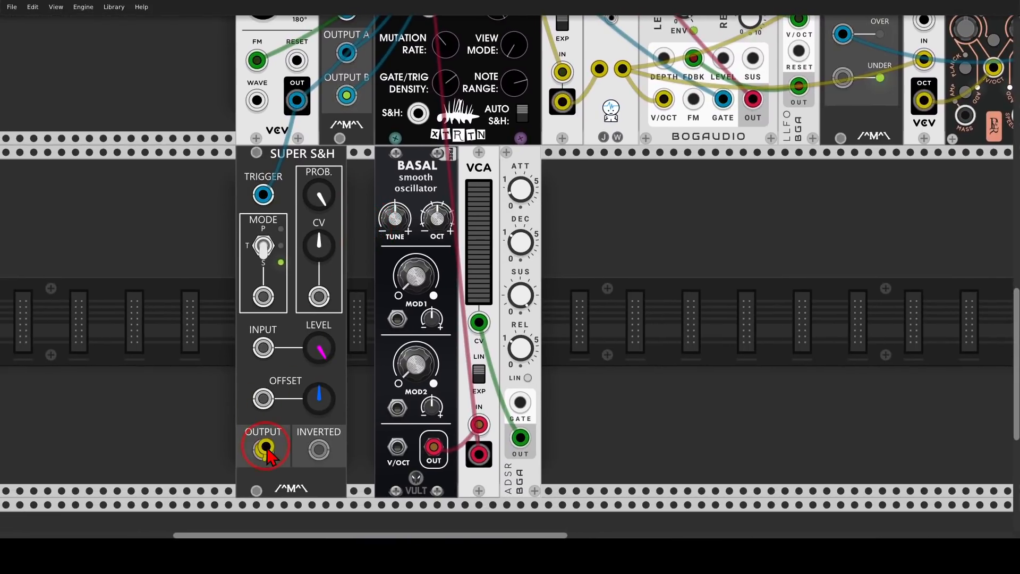
left_click_drag(264, 451, 364, 372)
scroll(353, 384, "down", 6)
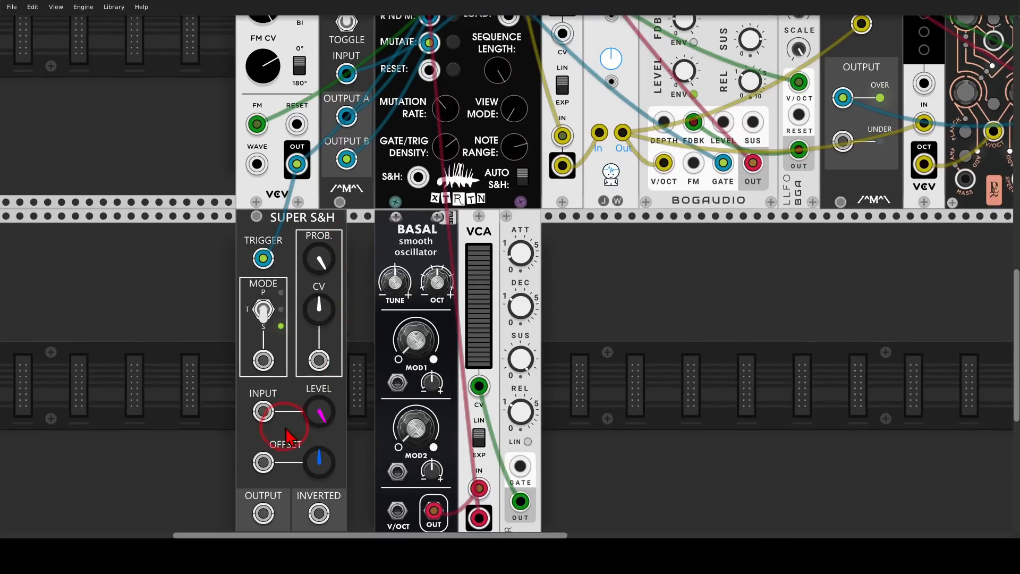
left_click_drag(265, 411, 483, 82)
Adjust the Super S&H level and probability knobs
scroll(396, 341, "down", 8)
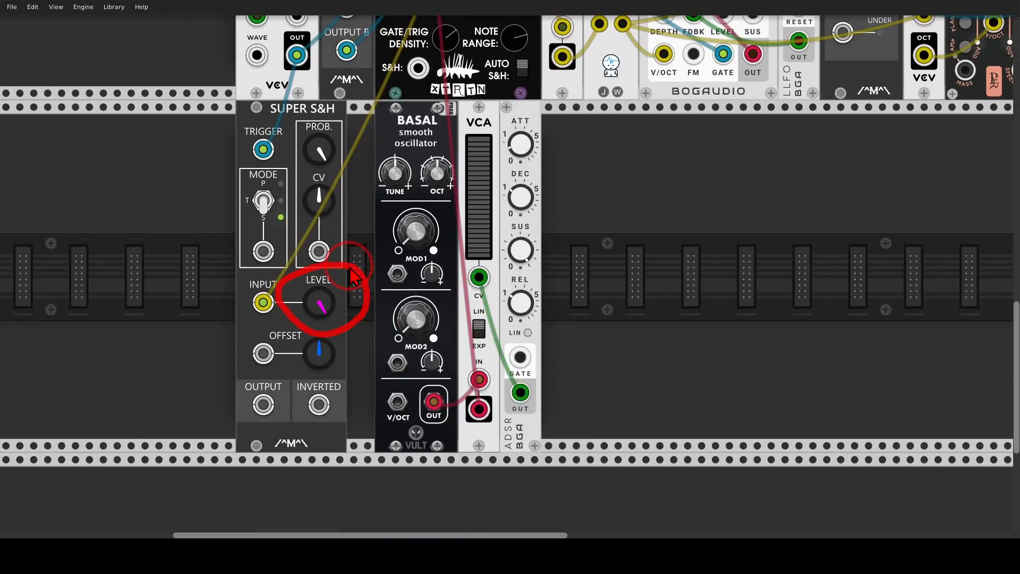
left_click_drag(319, 303, 319, 313)
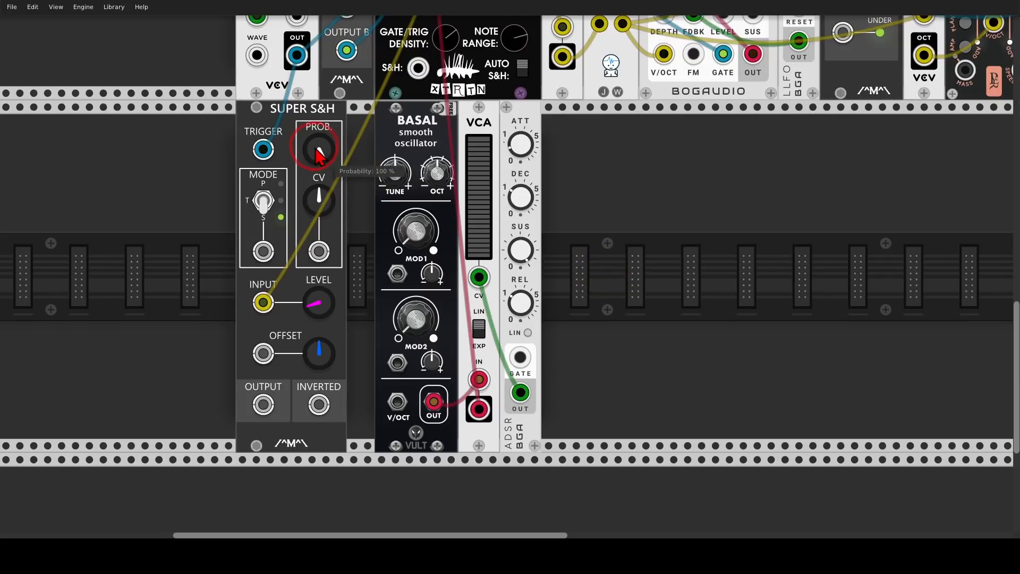
left_click_drag(319, 153, 511, 269)
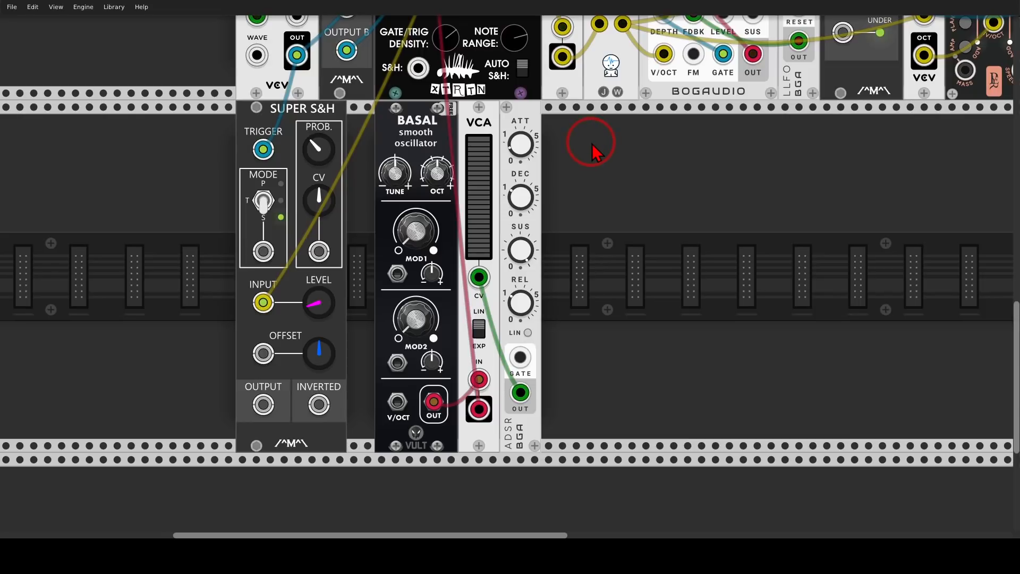
Move the Quantizer module next to the Super S&H
scroll(638, 223, "up", 2)
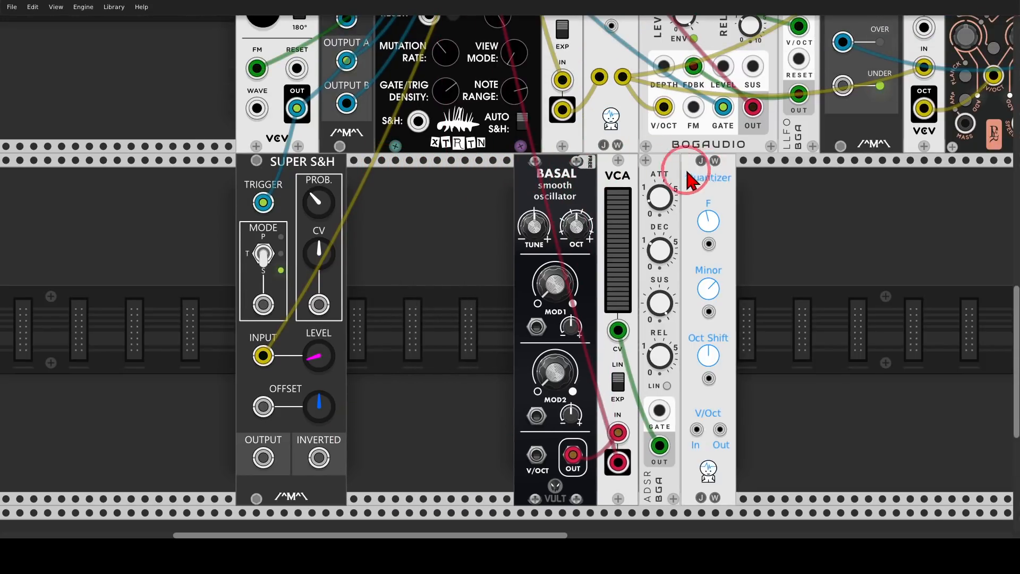
left_click_drag(686, 171, 354, 176)
left_click_drag(441, 222, 510, 188)
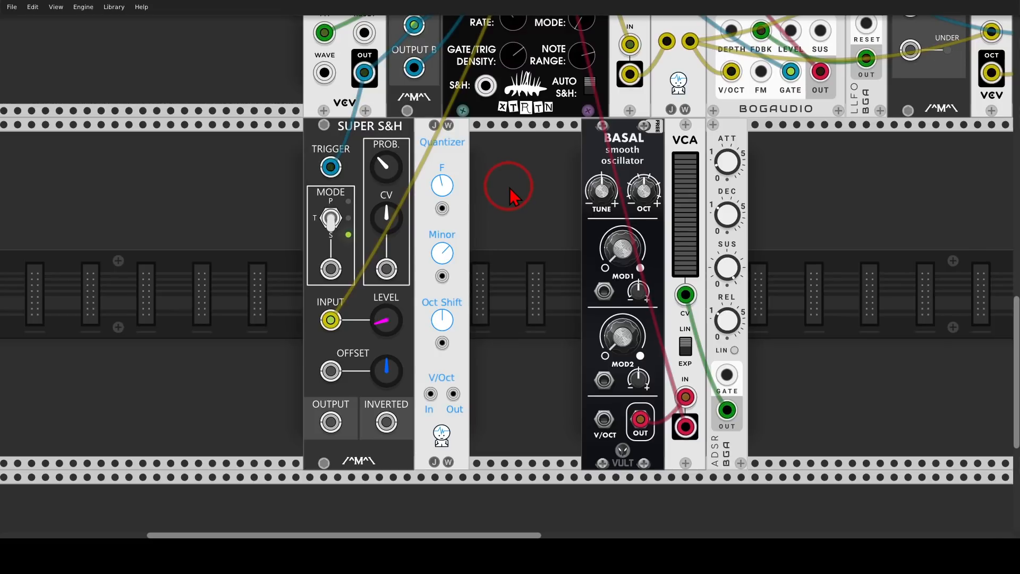
Add a Slope Detector module between the Quantizer and the Basal oscillator
right_click(510, 189)
type("slop")
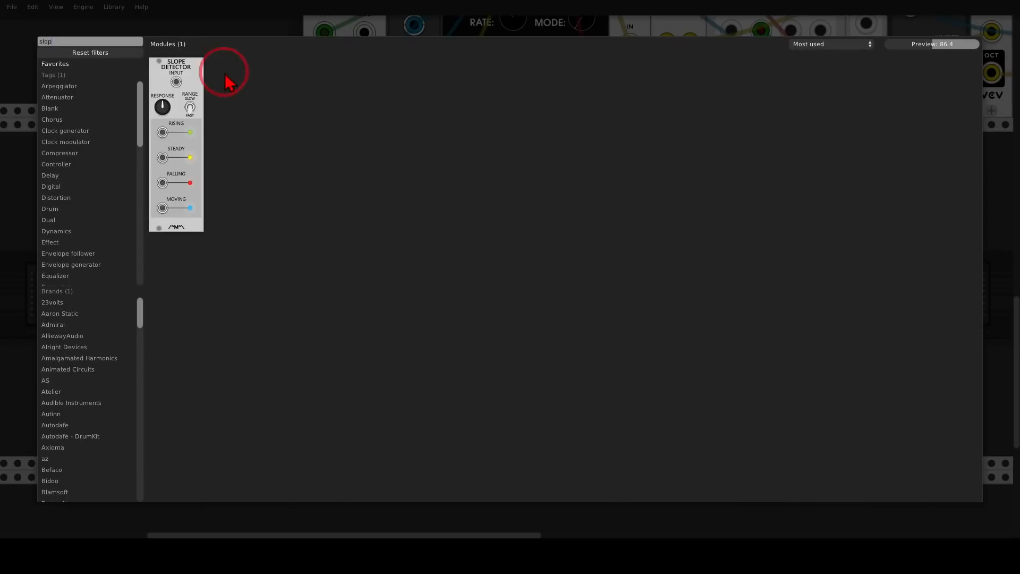
left_click_drag(191, 73, 481, 164)
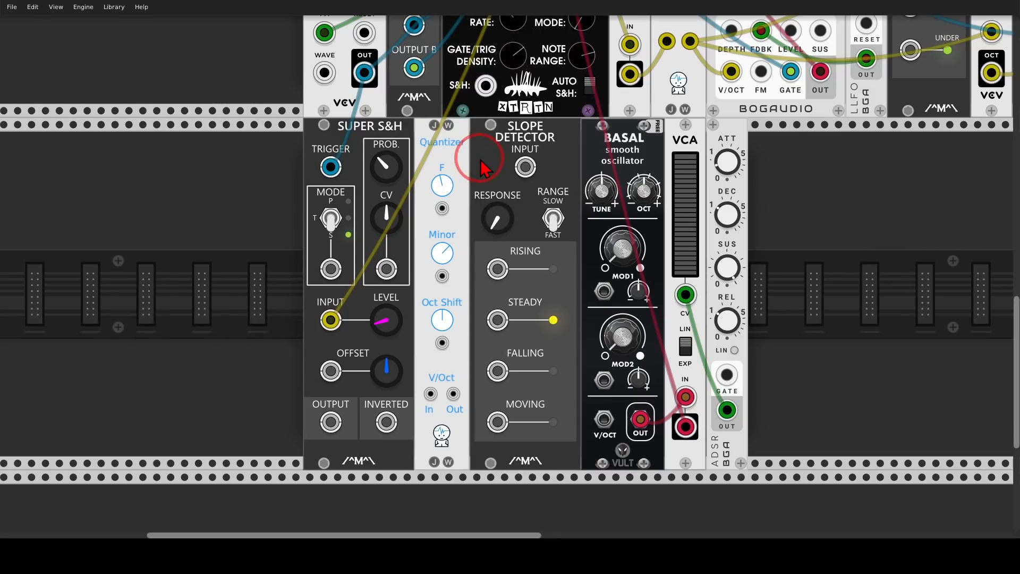
Route the S&H output through the Quantizer into both the Slope Detector input and Basal's V/OCT input
left_click_drag(333, 422, 525, 169)
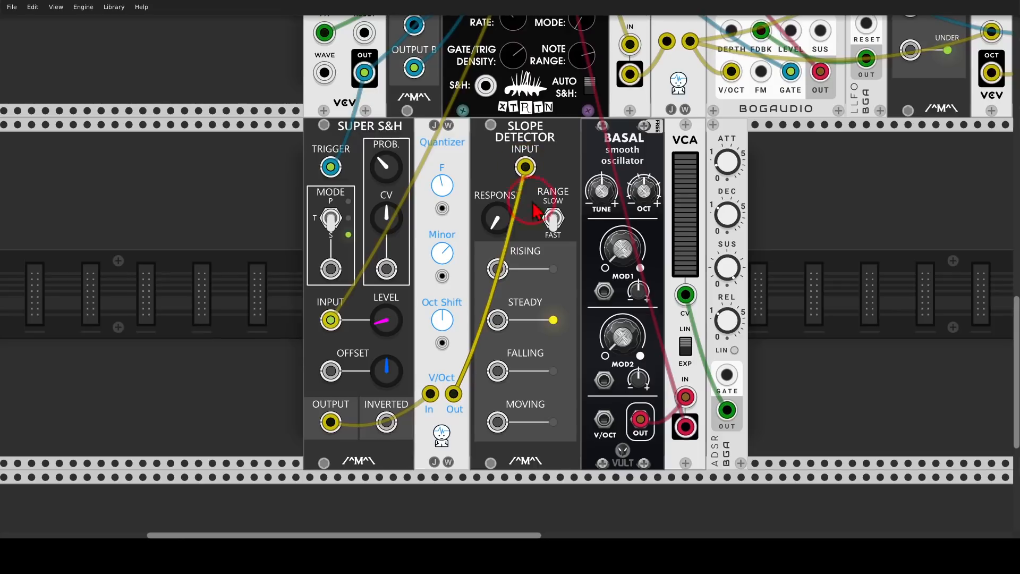
left_click_drag(604, 420, 460, 406)
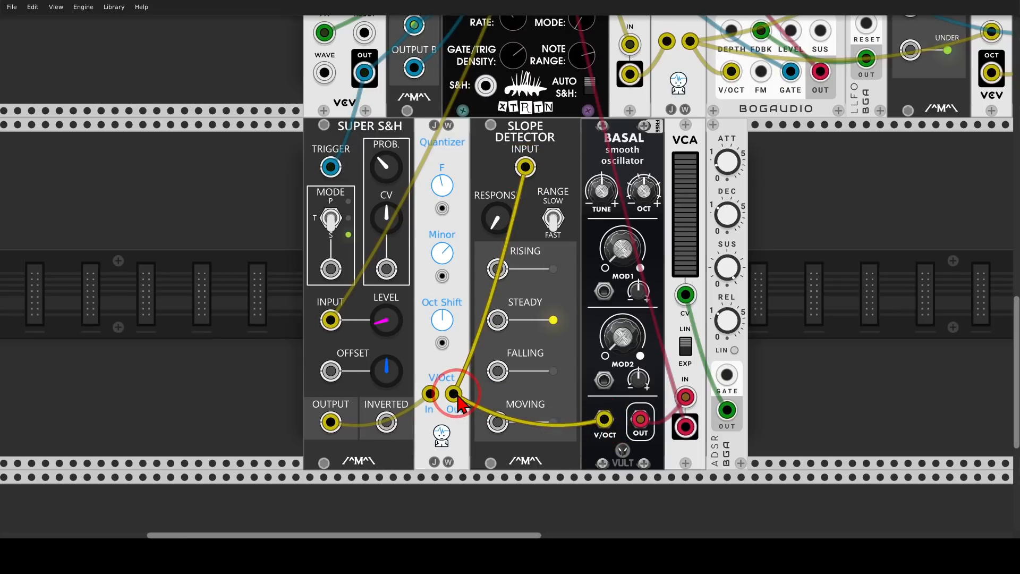
mouse_move(561, 393)
left_mouse_down()
mouse_move(492, 387)
mouse_move(513, 455)
mouse_move(573, 423)
mouse_move(563, 398)
left_mouse_up()
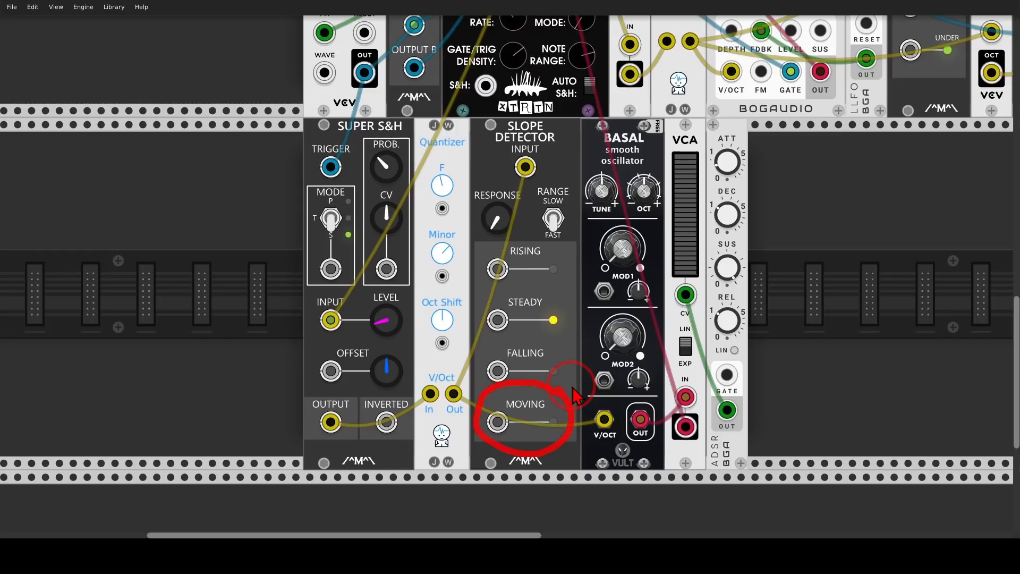
Patch the Slope Detector's Moving output into the ADSR gate, then shorten the ADSR attack and lower its sustain
left_click_drag(498, 423, 726, 376)
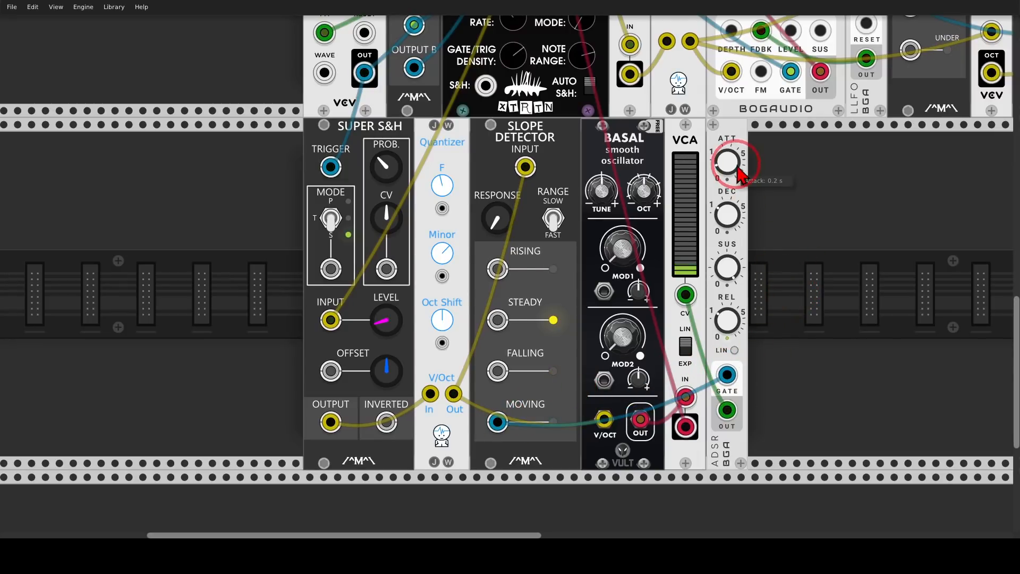
left_click_drag(739, 169, 738, 213)
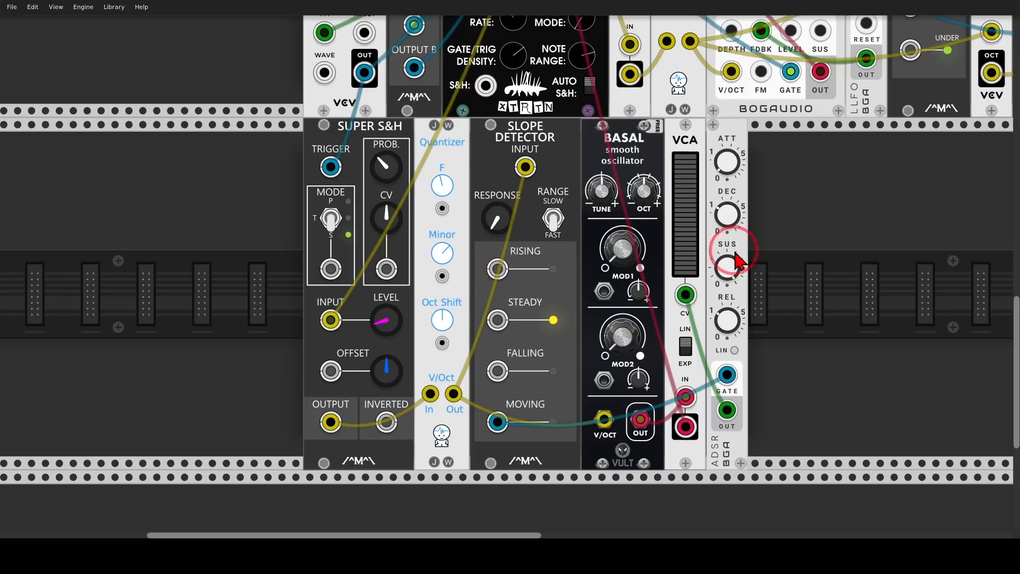
left_click_drag(730, 268, 724, 308)
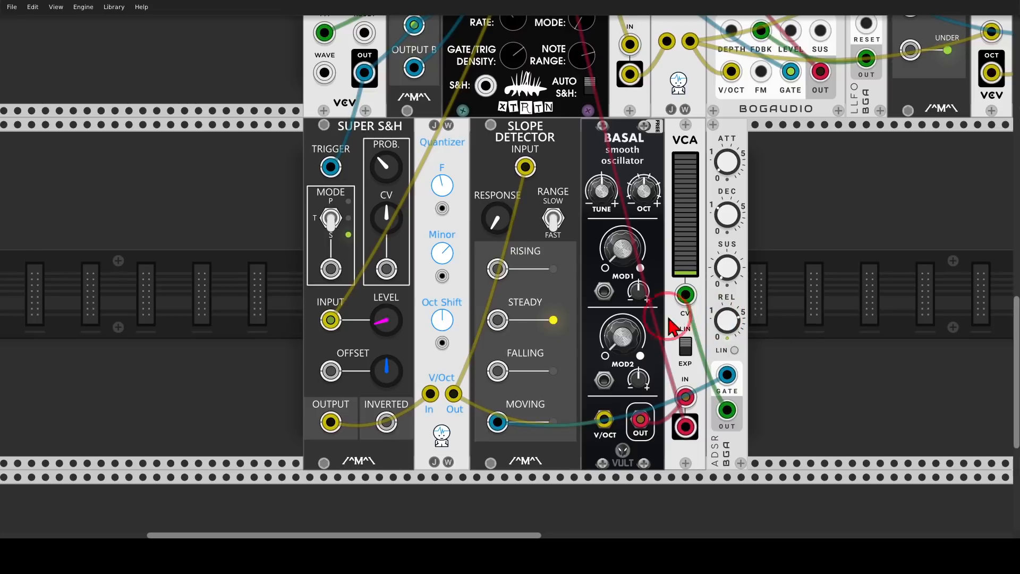
Nudge the Quantizer octave shift and turn up Basal's MOD1 and MOD2 knobs
left_click_drag(442, 320, 438, 329)
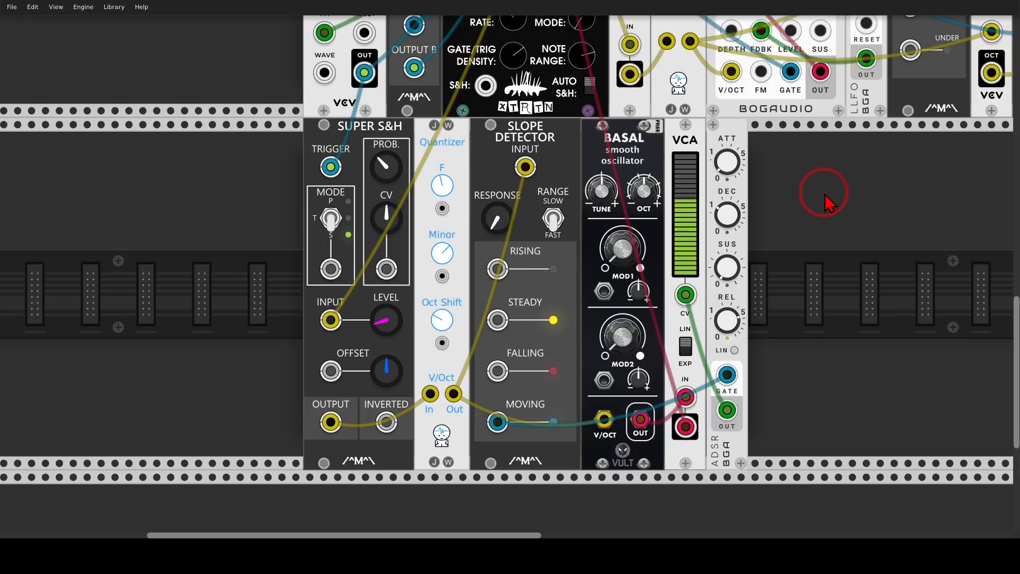
scroll(828, 201, "down", 3)
left_click_drag(831, 205, 639, 323)
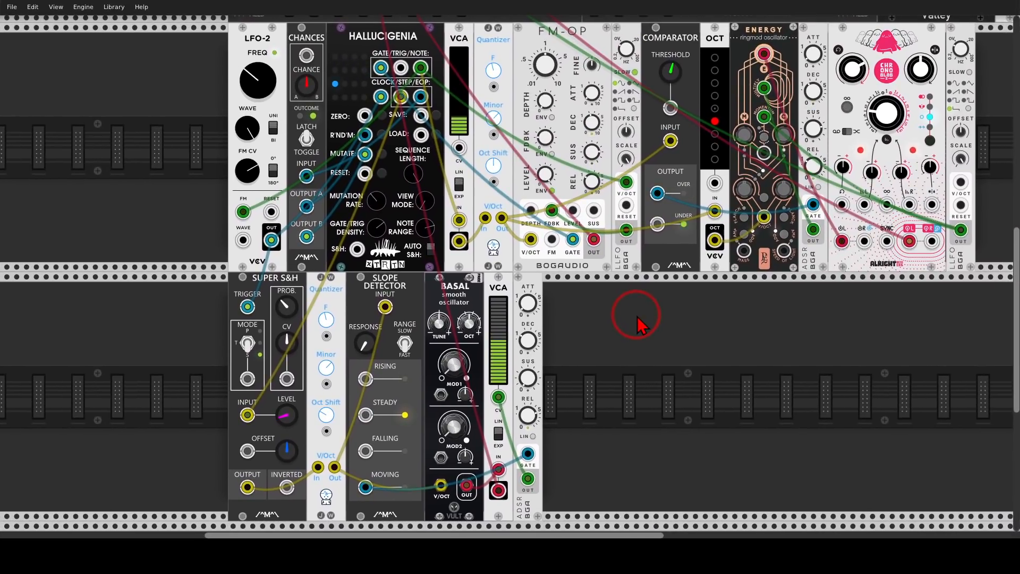
left_click(452, 376)
left_click_drag(451, 371, 451, 314)
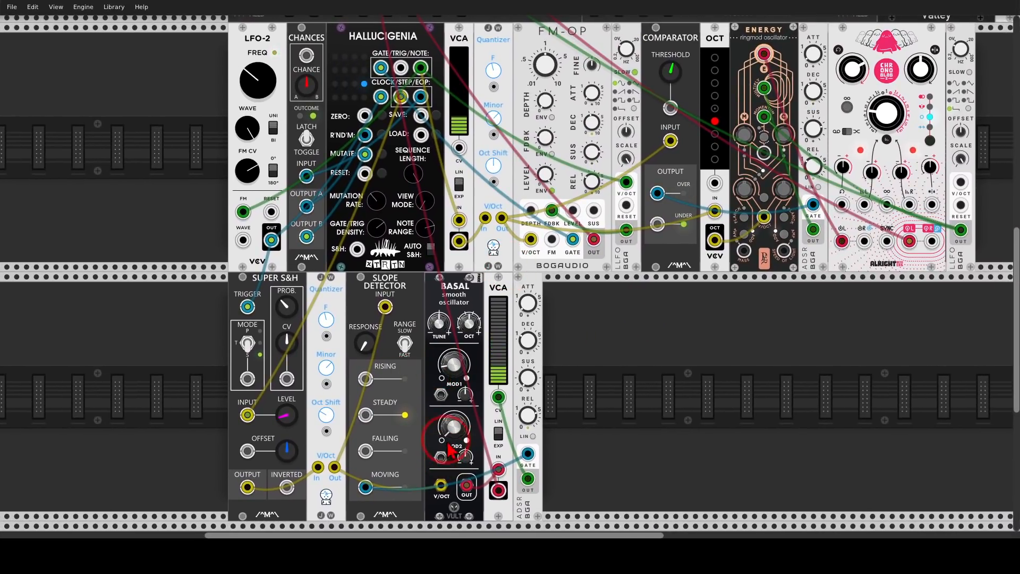
left_click_drag(451, 433, 451, 375)
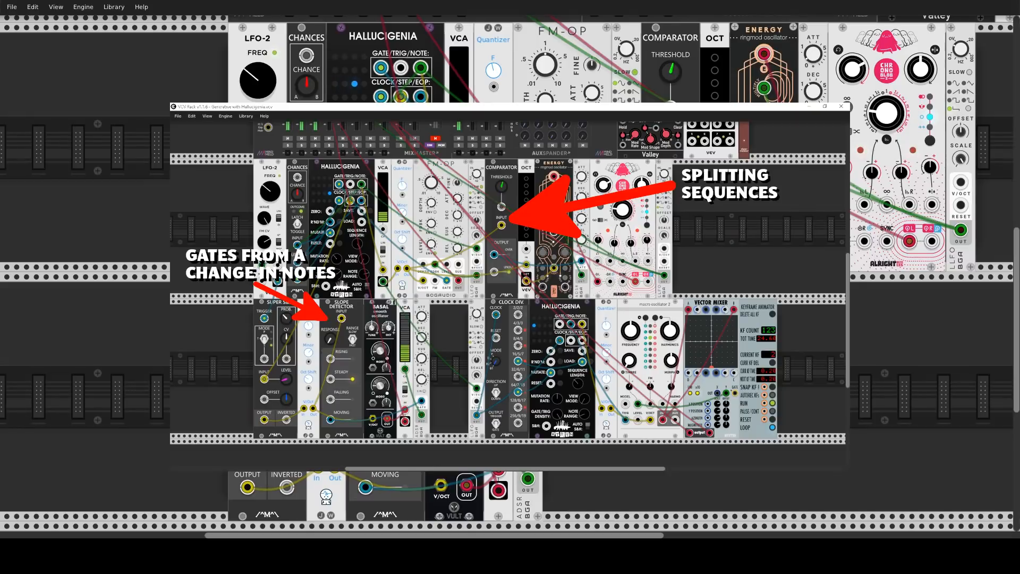
Add a second Hallucigenia module in the empty rack space right of the ADSR
scroll(510, 287, "right", 1)
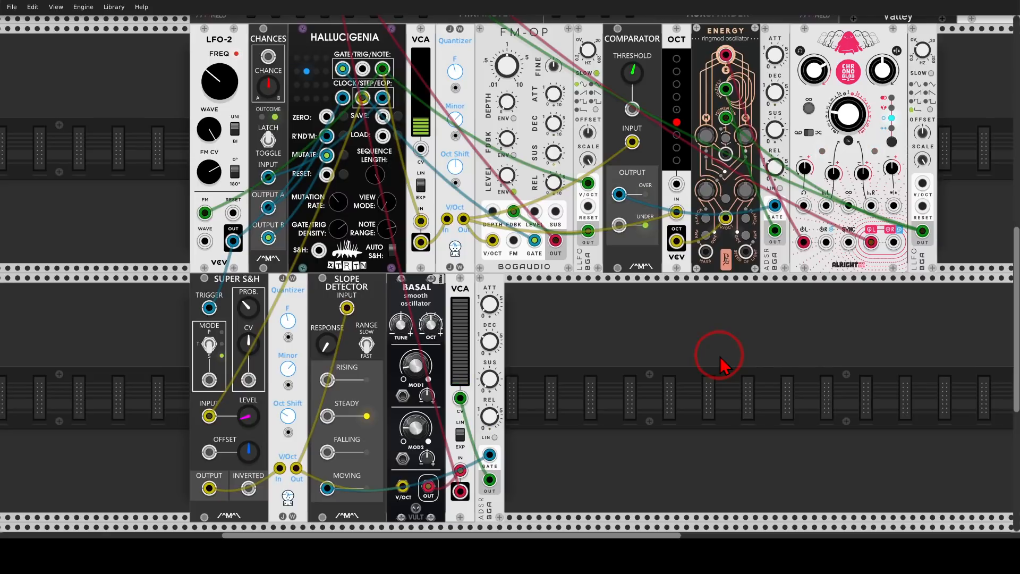
right_click(720, 364)
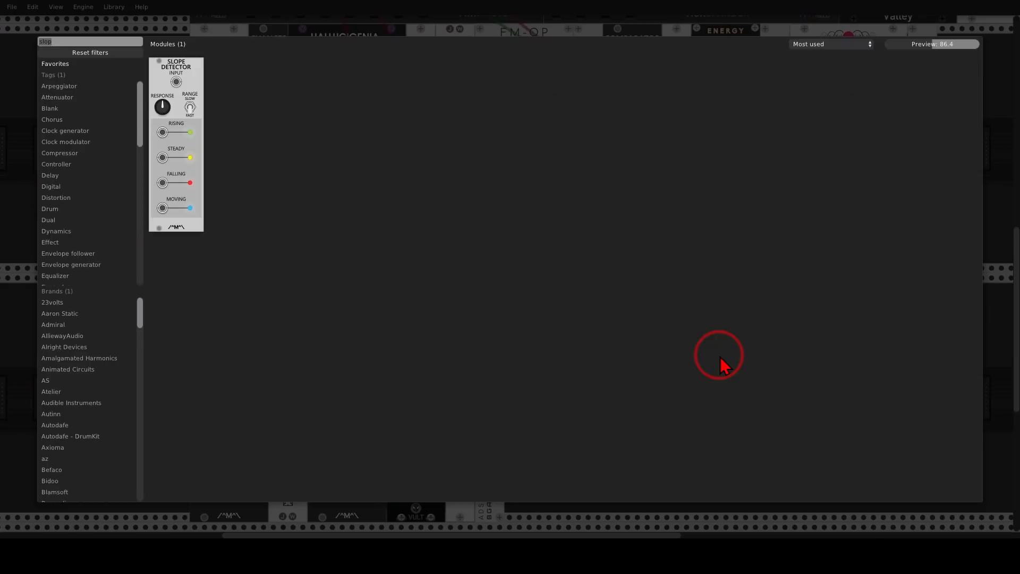
type("hal")
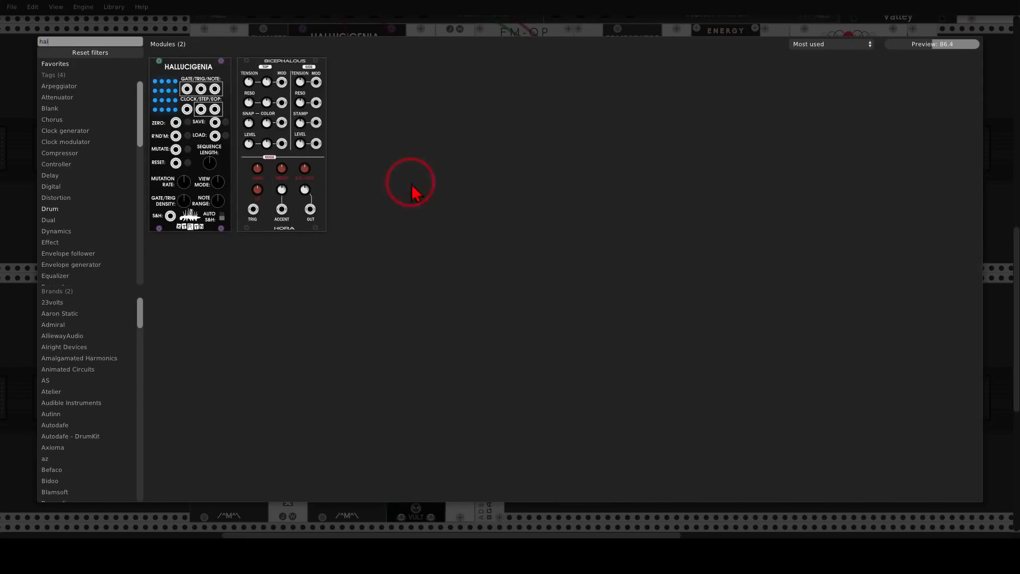
left_click_drag(186, 64, 661, 287)
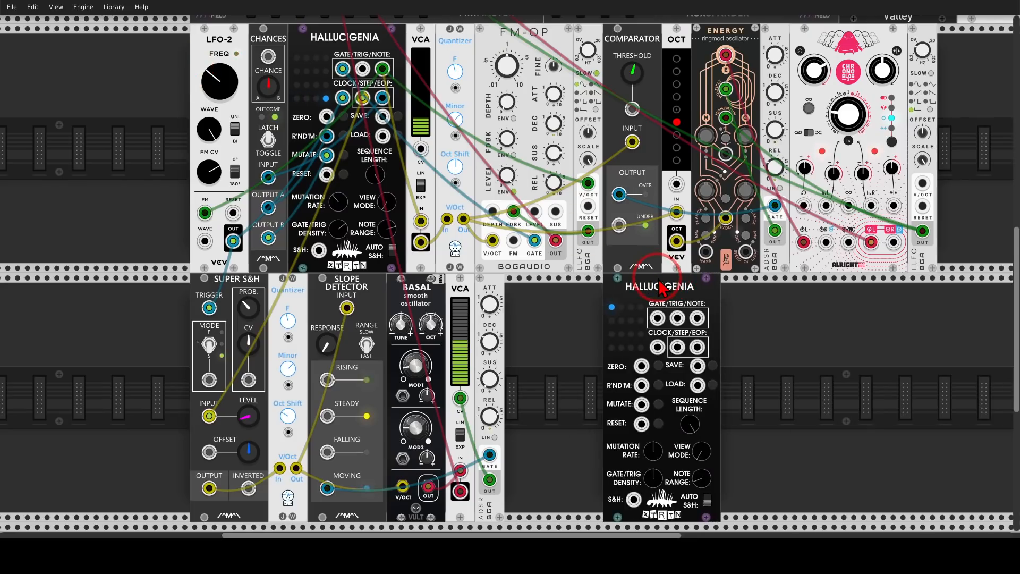
Add a Bogaudio LLFO just left of the new Hallucigenia
right_click(587, 351)
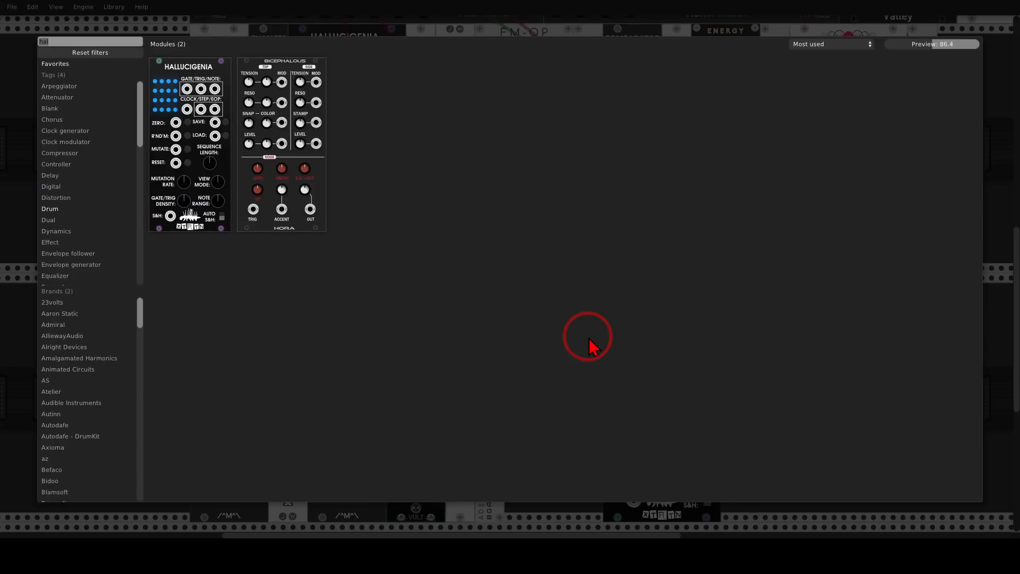
type("lf")
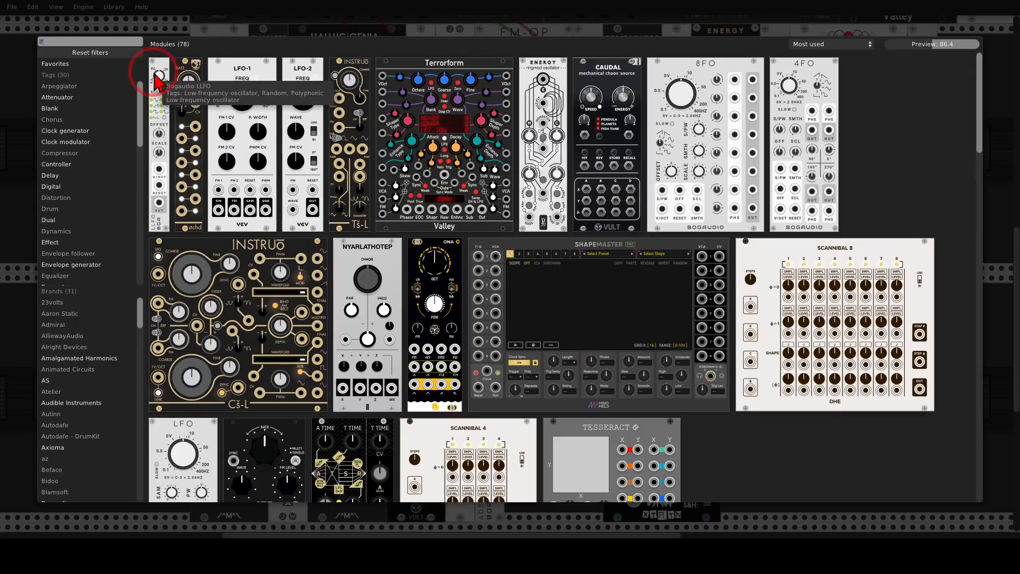
left_click_drag(158, 81, 592, 307)
Clock the new Hallucigenia from the LLFO output and switch the LLFO waveform to square
scroll(597, 324, "down", 3)
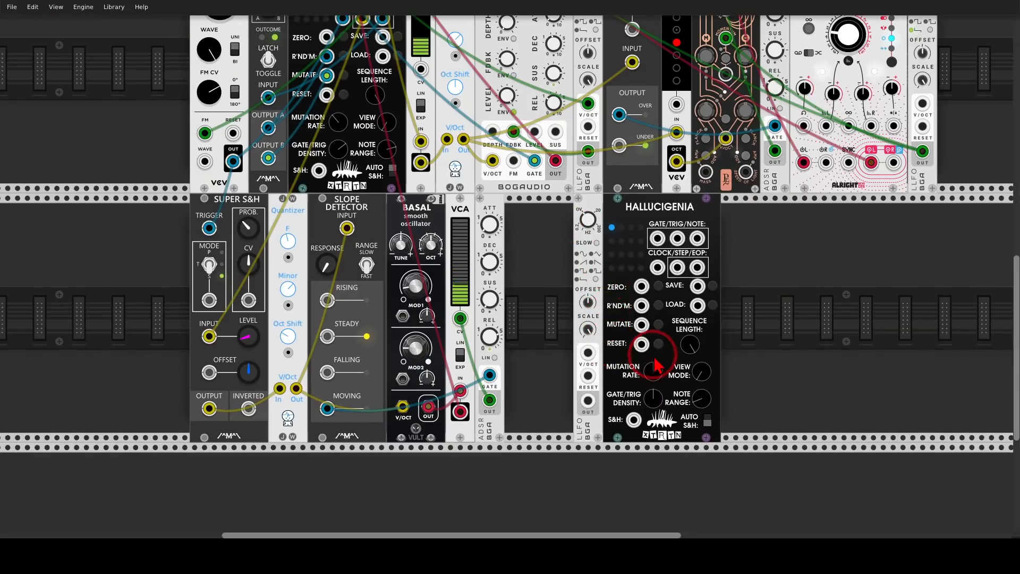
scroll(656, 367, "up", 3)
left_click_drag(542, 435, 660, 208)
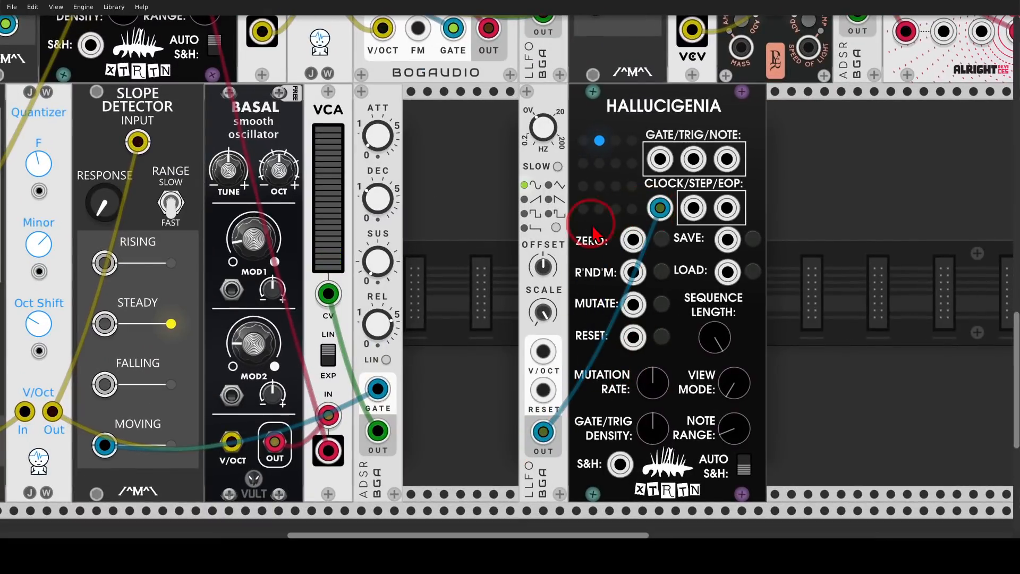
left_click(557, 228)
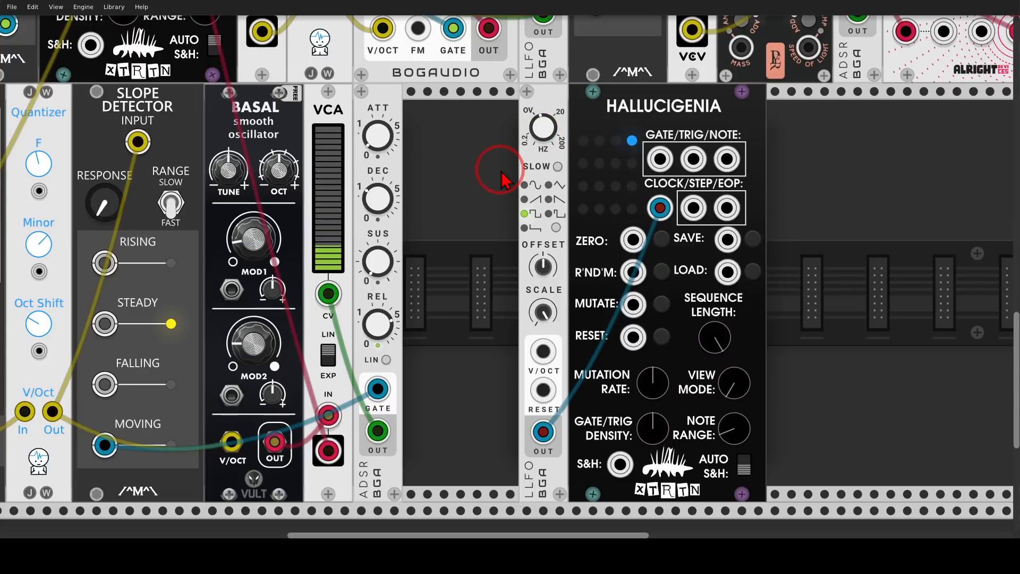
Feed the upper VCA output into the LLFO's V/OCT input and lower the LLFO frequency
scroll(496, 160, "down", 4)
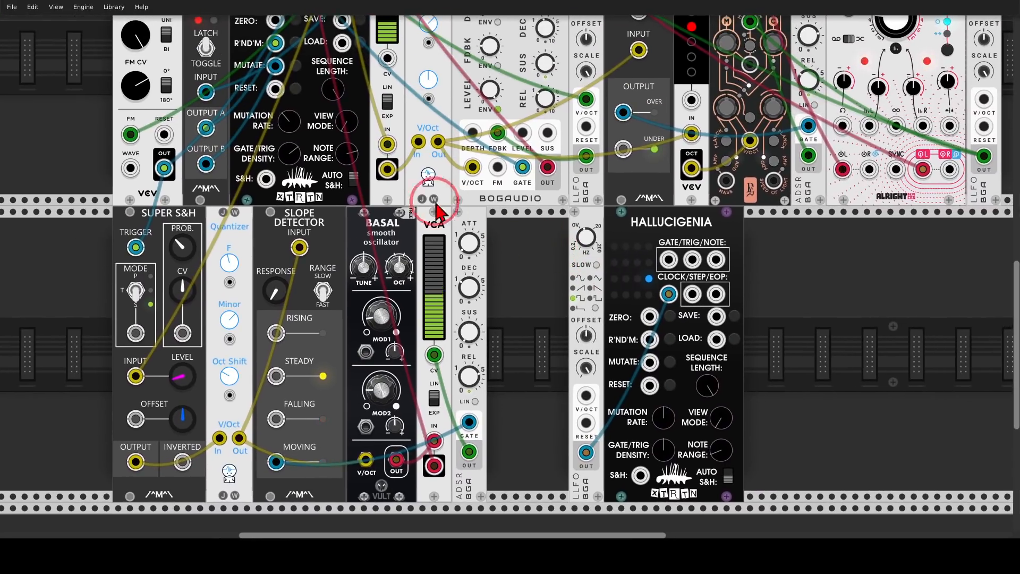
left_click_drag(387, 169, 586, 395)
left_click_drag(586, 238, 530, 265)
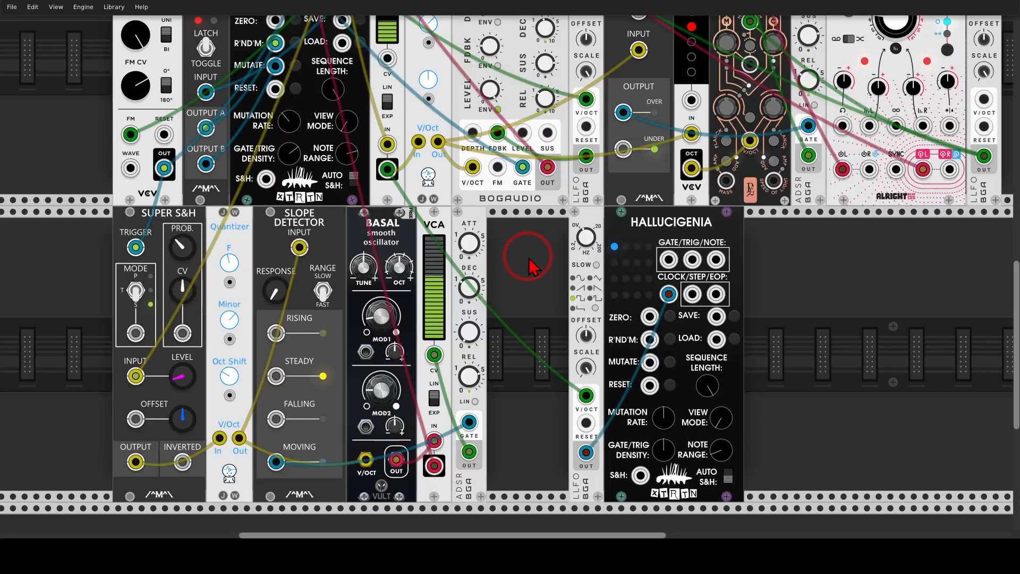
Add a Macro Oscillator 2 to the right of the new Hallucigenia
left_click_drag(836, 296, 716, 287)
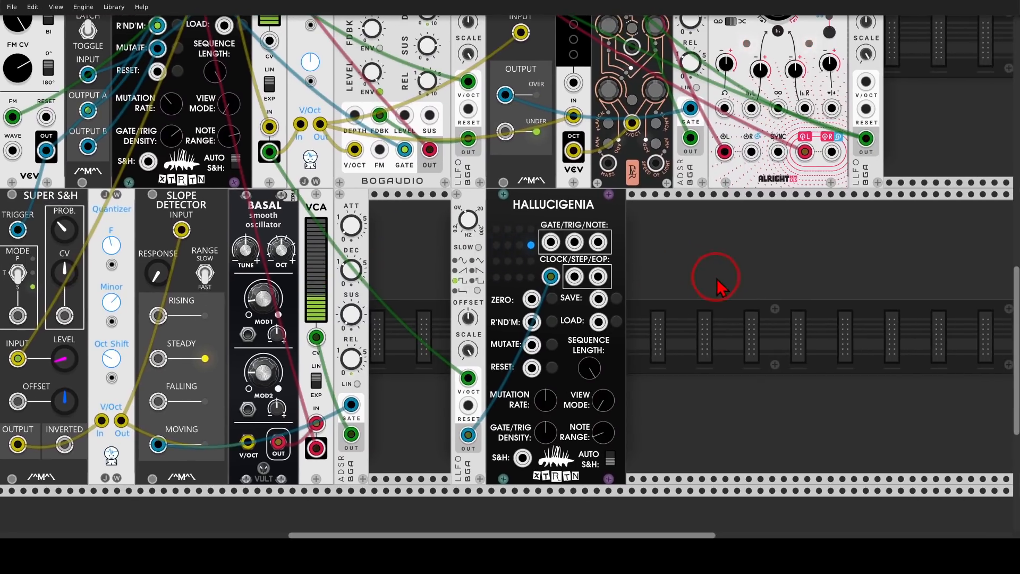
right_click(716, 287)
type("pla")
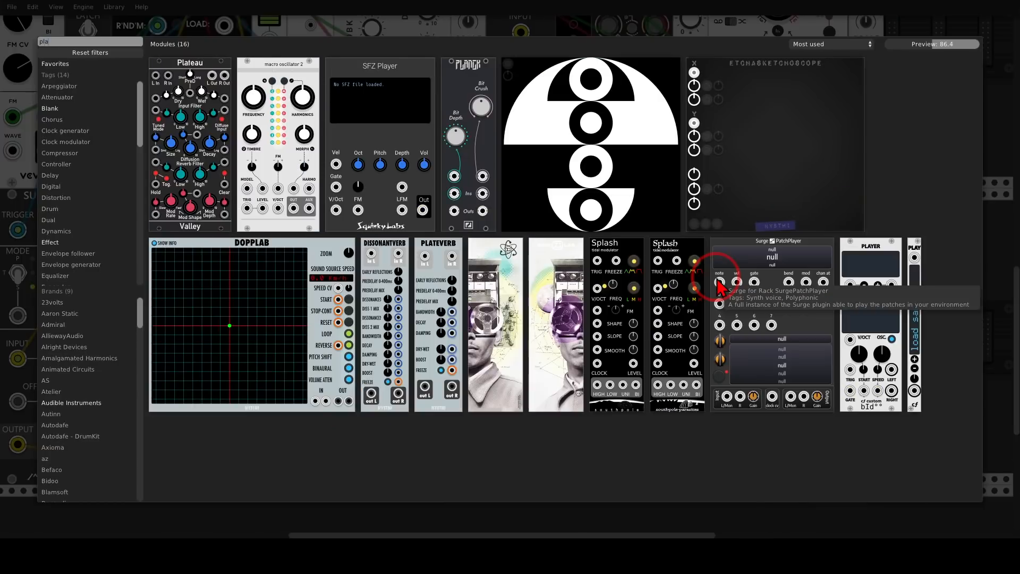
left_click(320, 85)
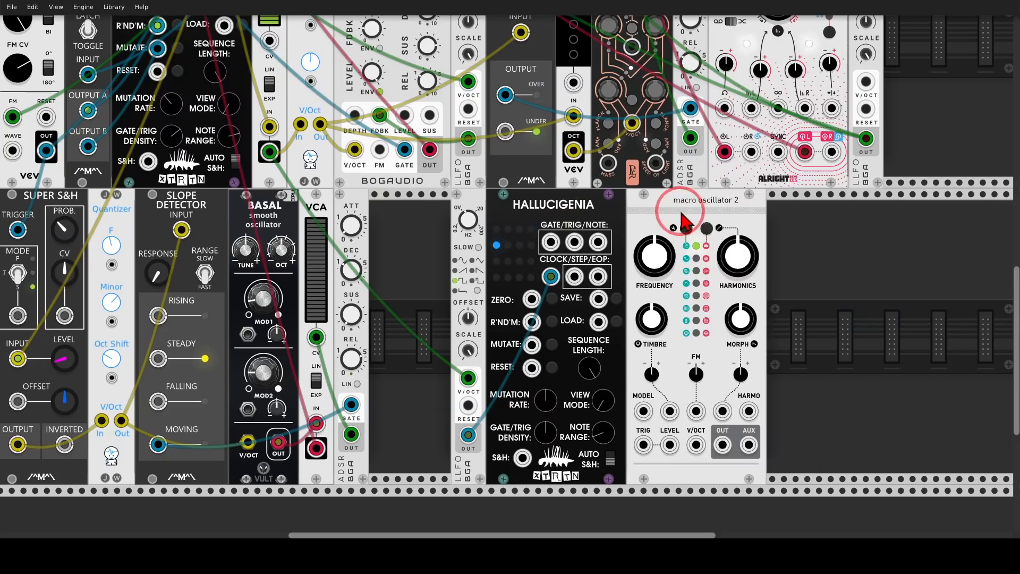
Turn the Macro Oscillator's timbre knob down
right_click(679, 215)
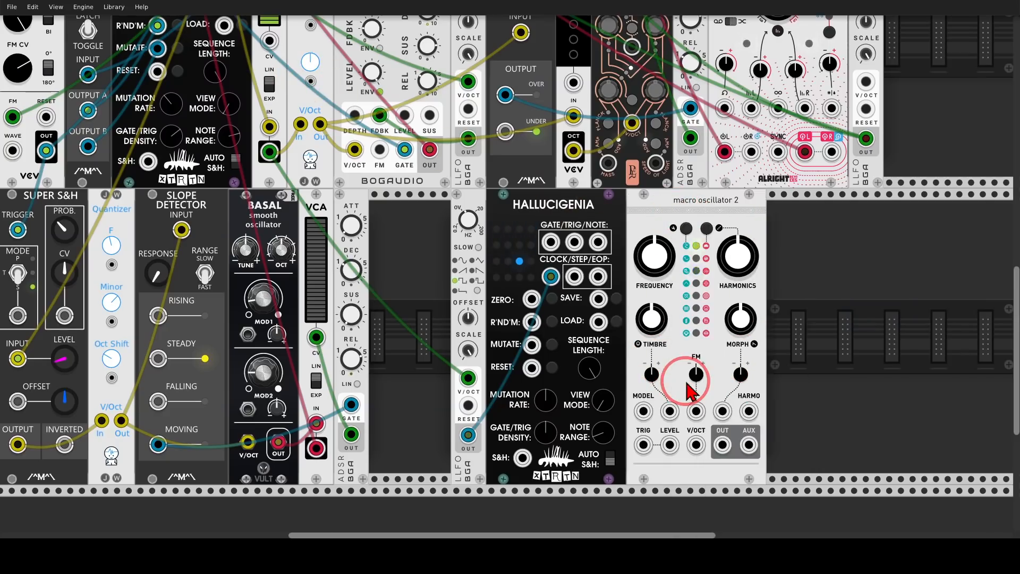
left_click(690, 392)
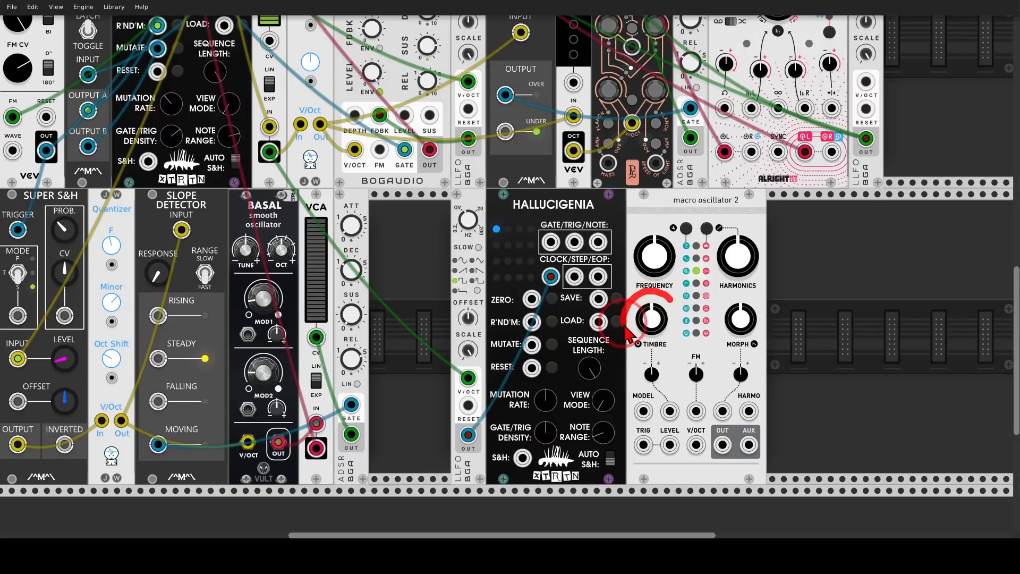
left_click_drag(651, 314, 651, 452)
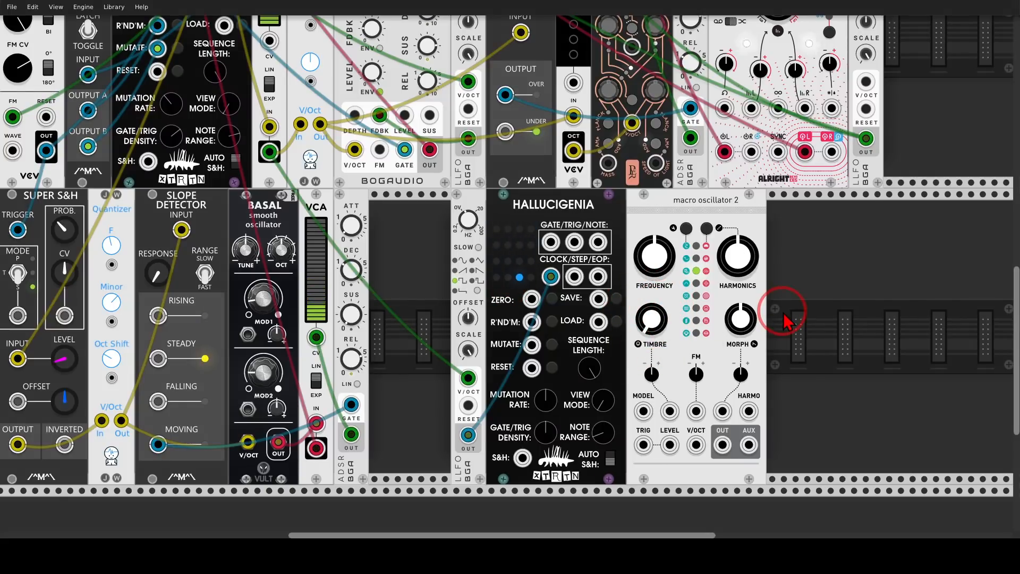
Move the Macro Oscillator further right along the rack row
left_click_drag(657, 213, 751, 217)
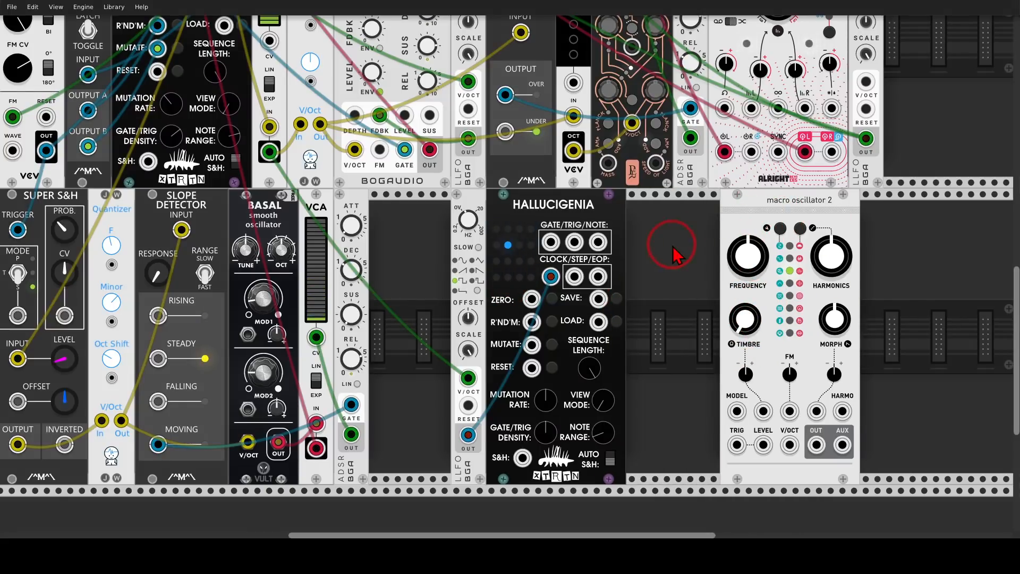
Duplicate a Quantizer and place the copy just right of the new Hallucigenia
right_click(673, 246)
left_click(948, 226)
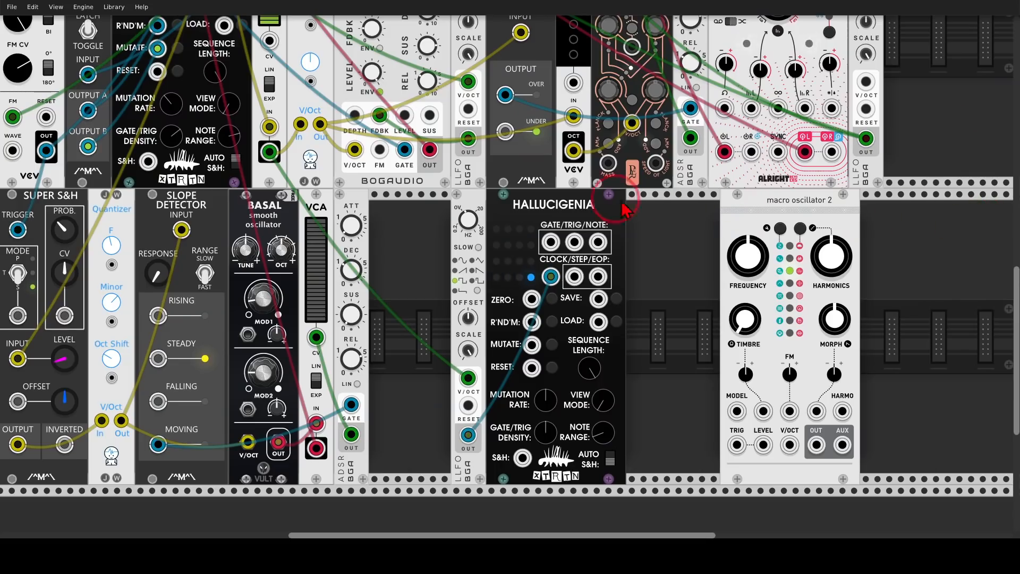
key("ctrl+d")
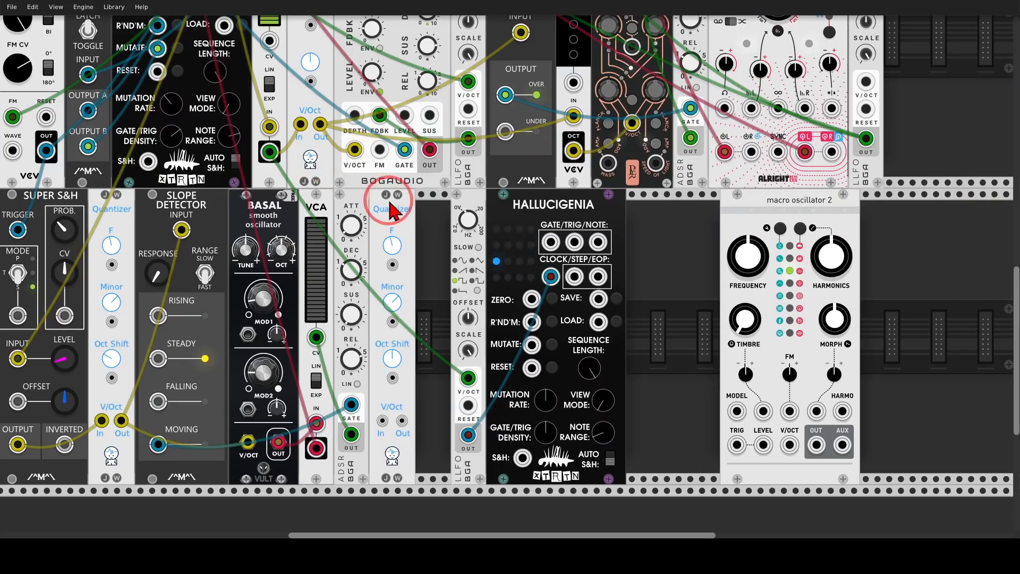
left_click_drag(392, 204, 595, 209)
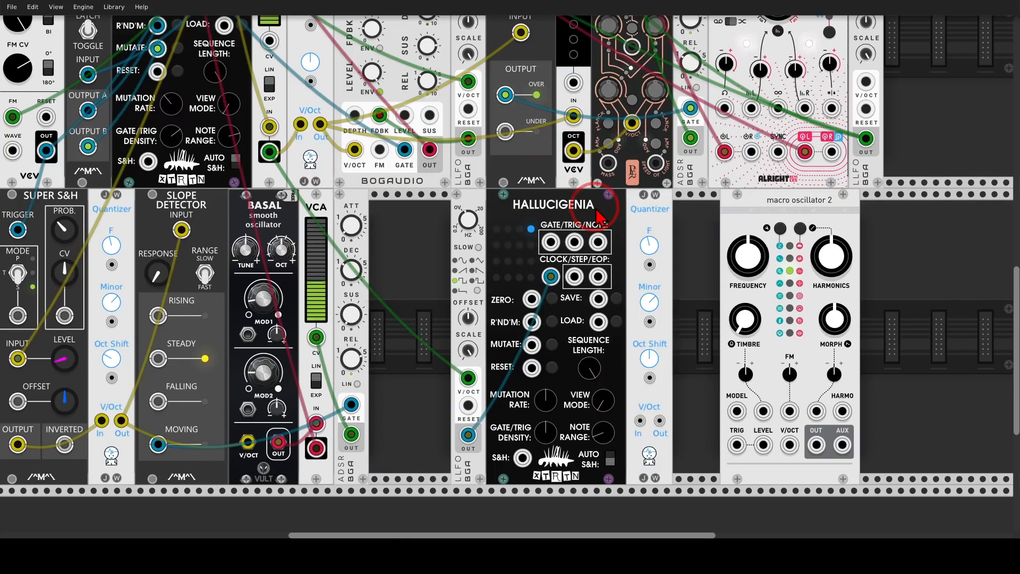
Patch the new Hallucigenia's note output toward the oscillator pitch and slide the Macro Oscillator beside the quantizer
left_click_drag(598, 242, 790, 444)
left_click_drag(739, 205, 694, 206)
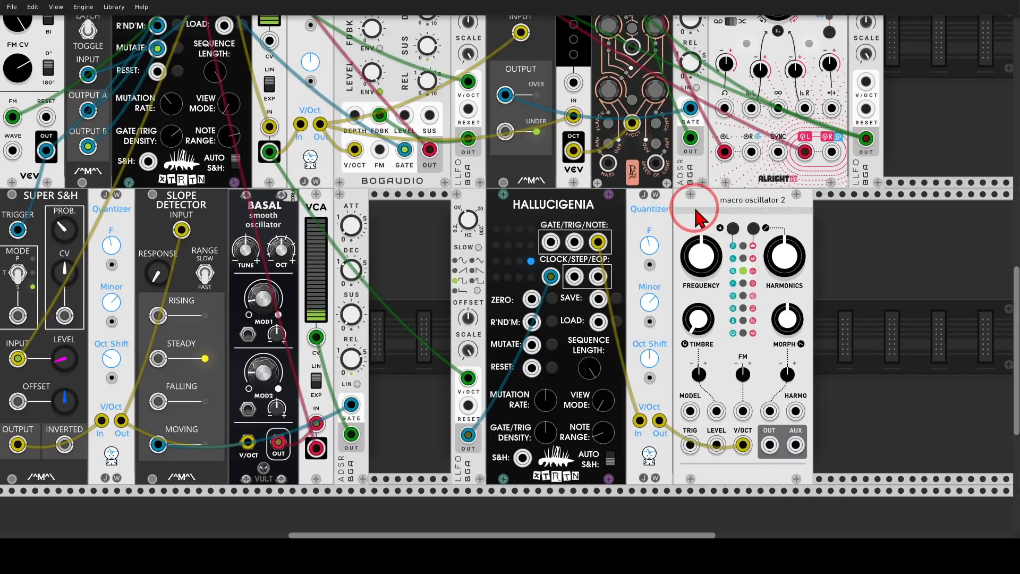
Connect the Hallucigenia trigger output to the Macro Oscillator's TRIG input
left_click_drag(574, 241, 690, 444)
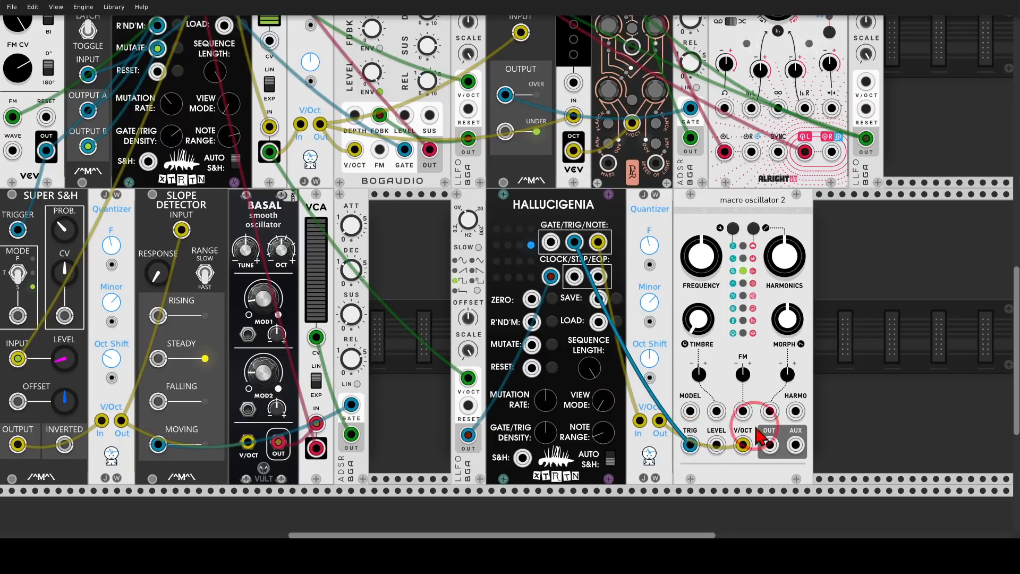
left_click_drag(793, 412, 794, 415)
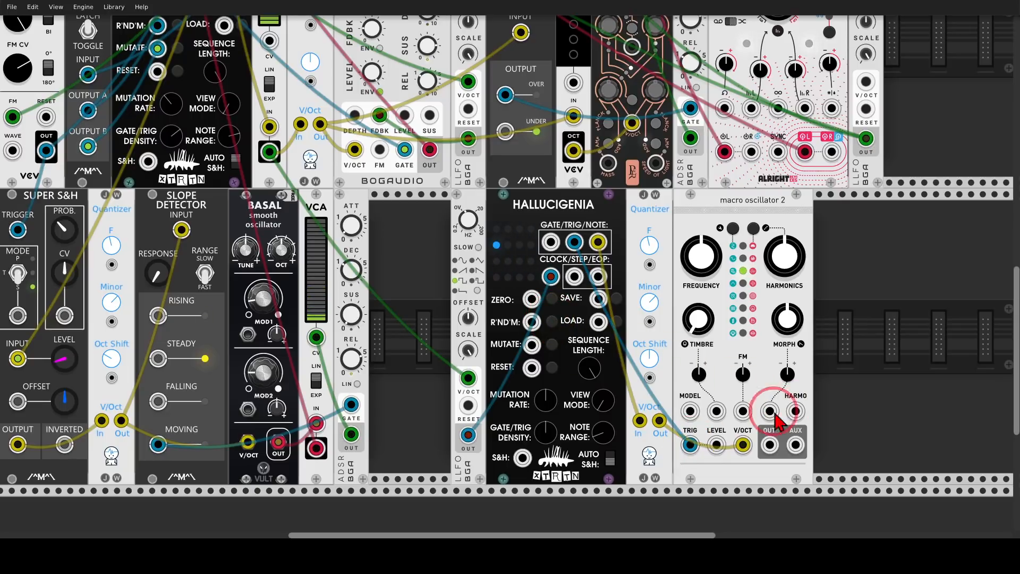
Patch the Macro Oscillator output into mixer channel 4's input
left_click_drag(769, 445, 155, 87)
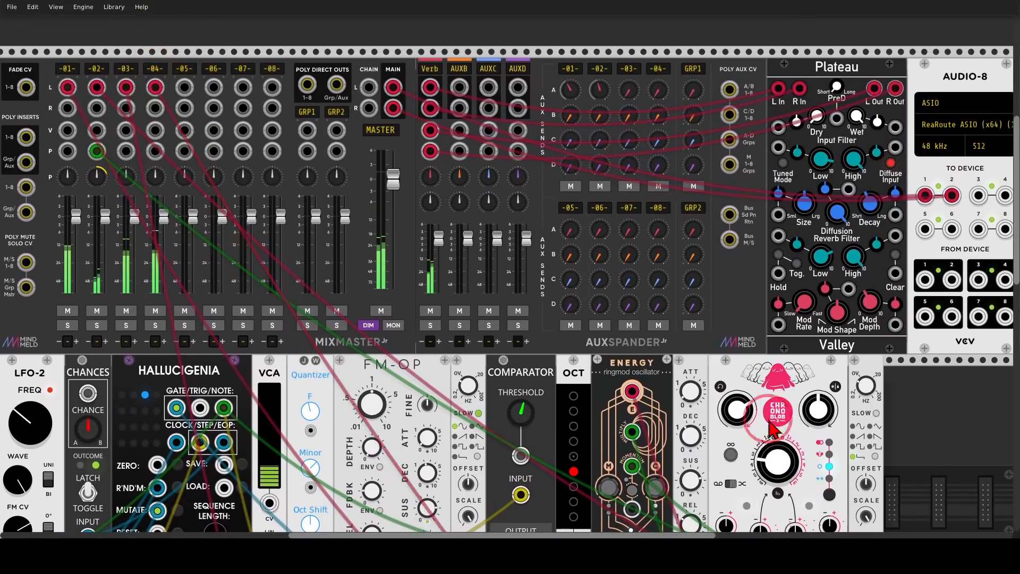
scroll(914, 409, "down", 10)
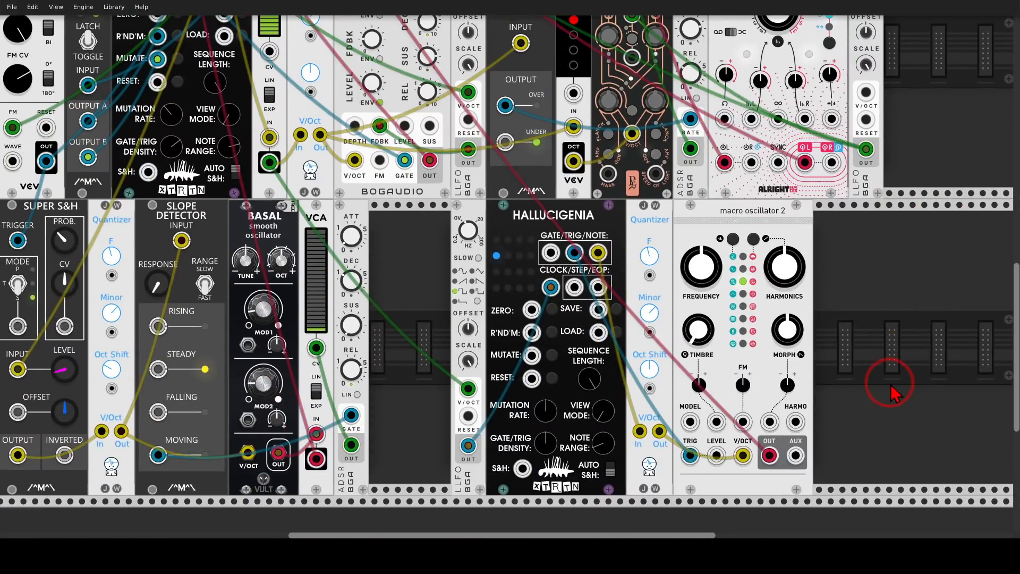
Toggle the Auto S&H switch on the new Hallucigenia
left_click_drag(368, 133, 500, 378)
left_click(325, 173)
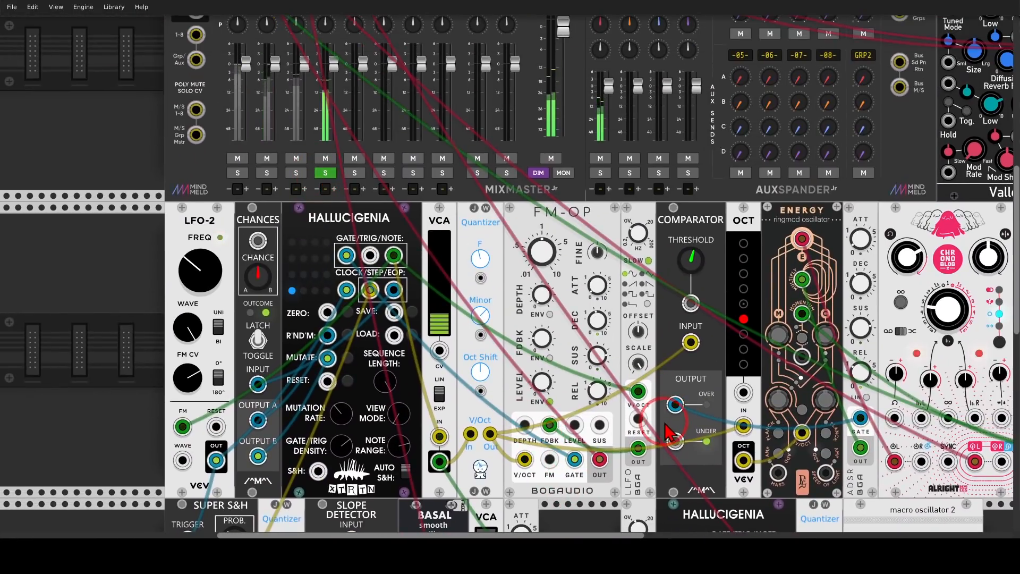
left_click_drag(665, 423, 368, 89)
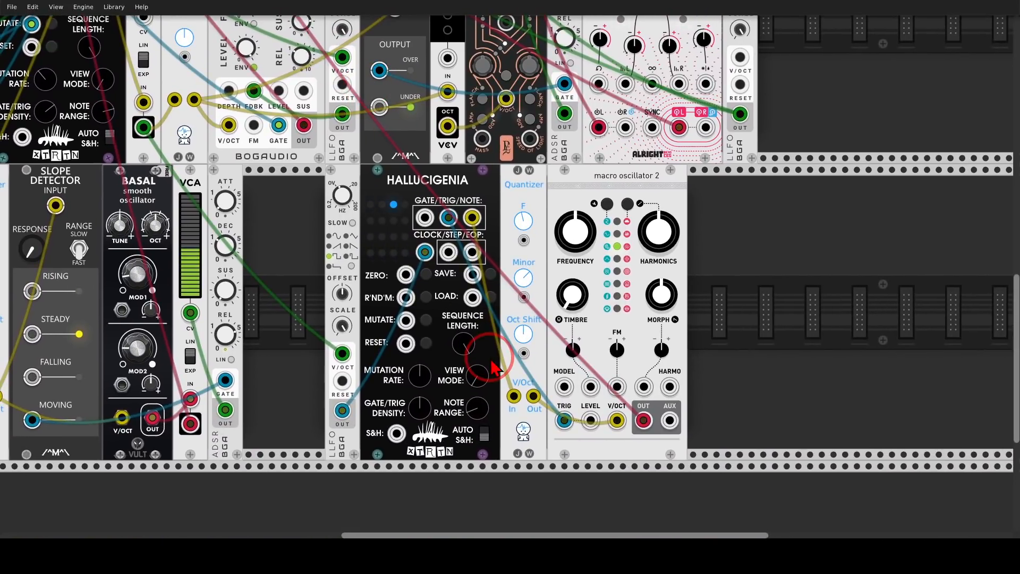
left_click(484, 435)
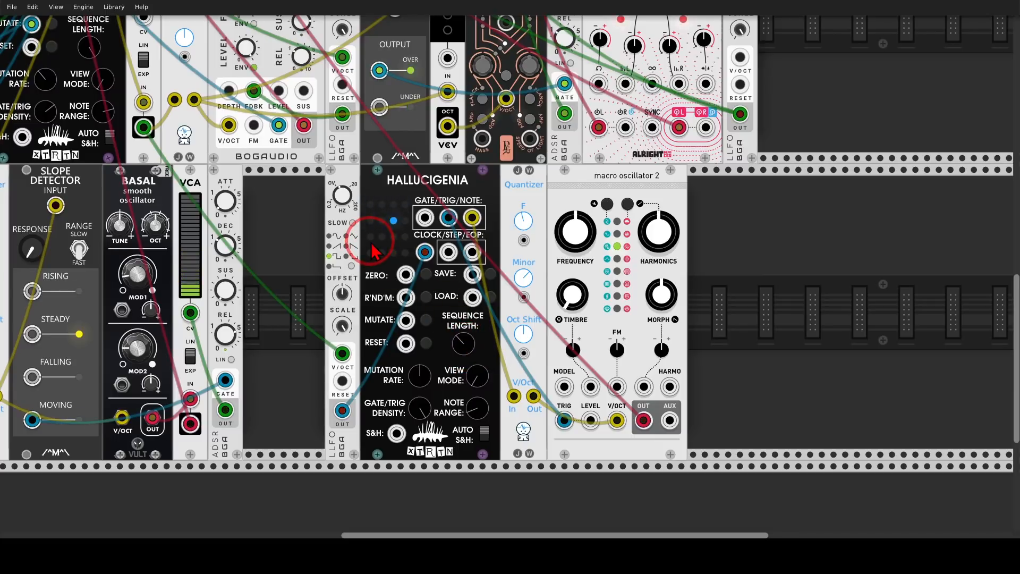
Set mixer channel 4's gain adjust to -6.2 dB and its reverb send to about -5.3 dB
left_click_drag(322, 156, 474, 425)
left_click_drag(399, 94, 398, 175)
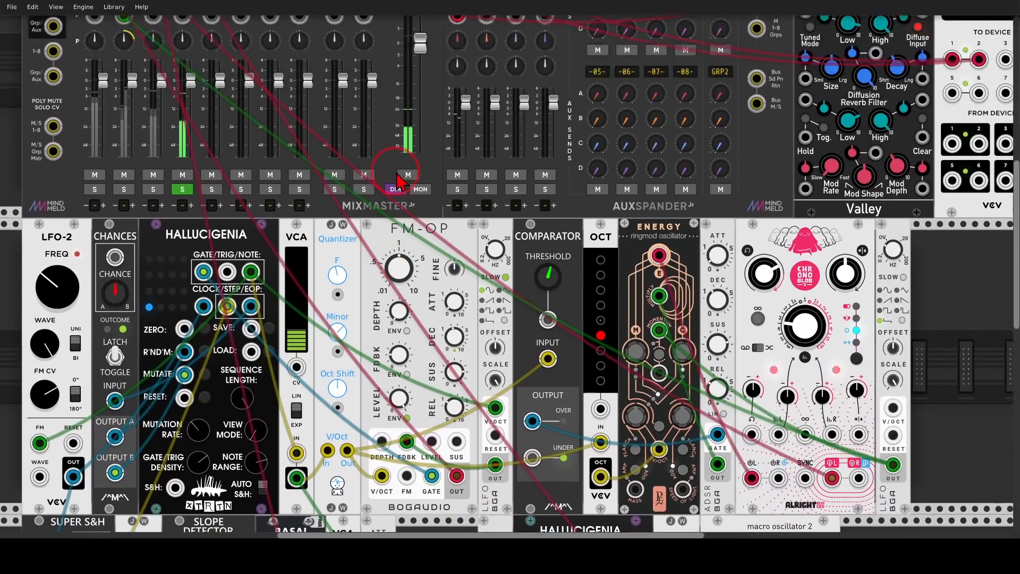
scroll(397, 180, "up", 5)
right_click(186, 68)
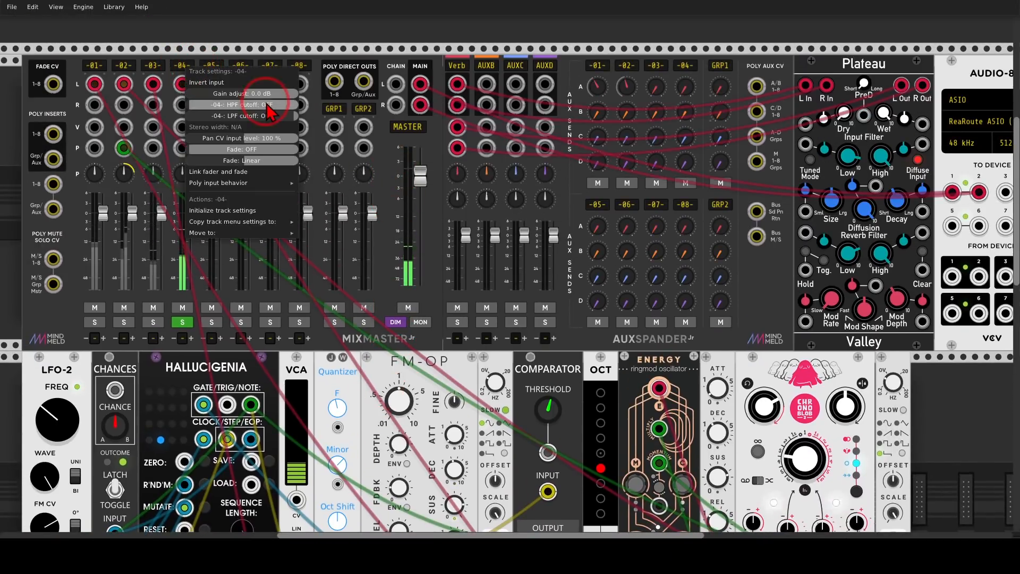
left_click_drag(262, 95, 229, 94)
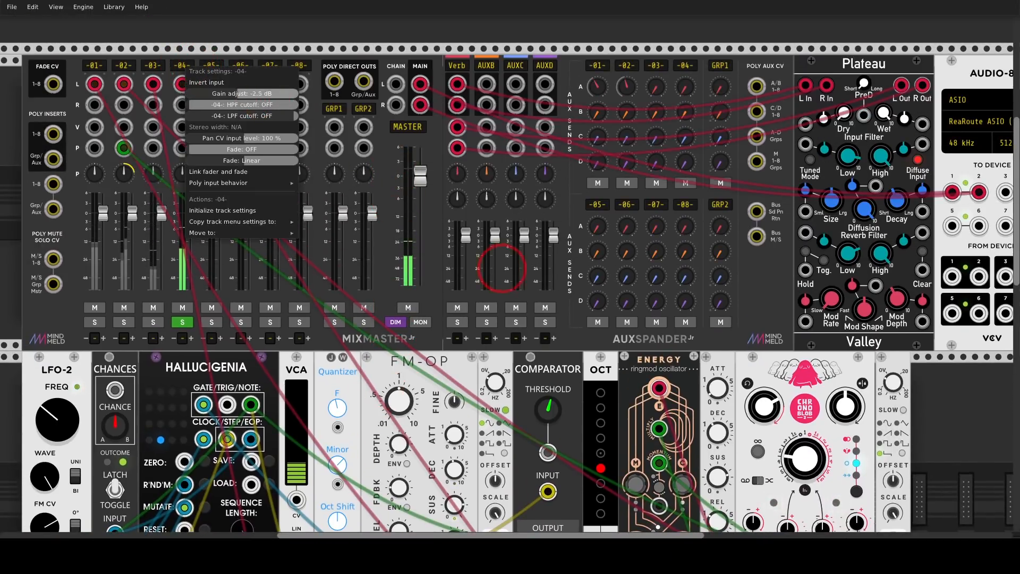
left_click(262, 39)
left_click_drag(686, 88, 686, 22)
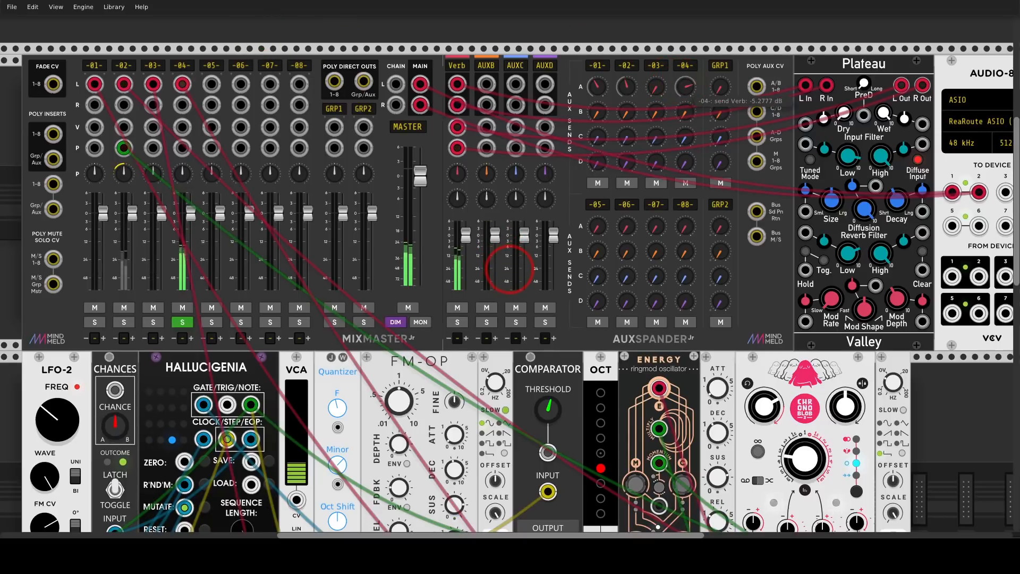
Adjust the Macro Oscillator's timbre knob
scroll(677, 200, "down", 10)
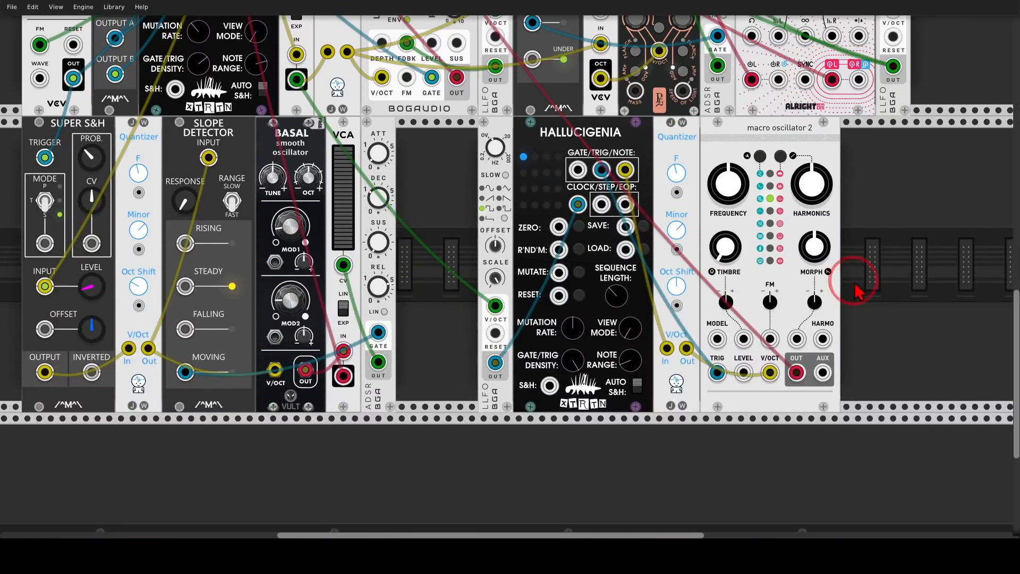
left_click_drag(855, 282, 778, 312)
left_click_drag(658, 278, 658, 238)
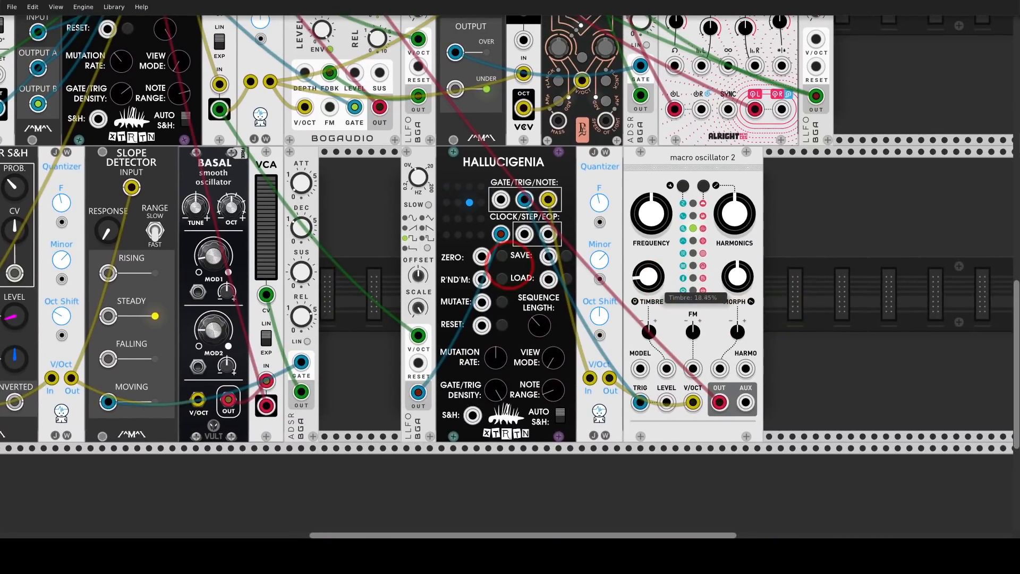
left_click_drag(648, 276, 648, 298)
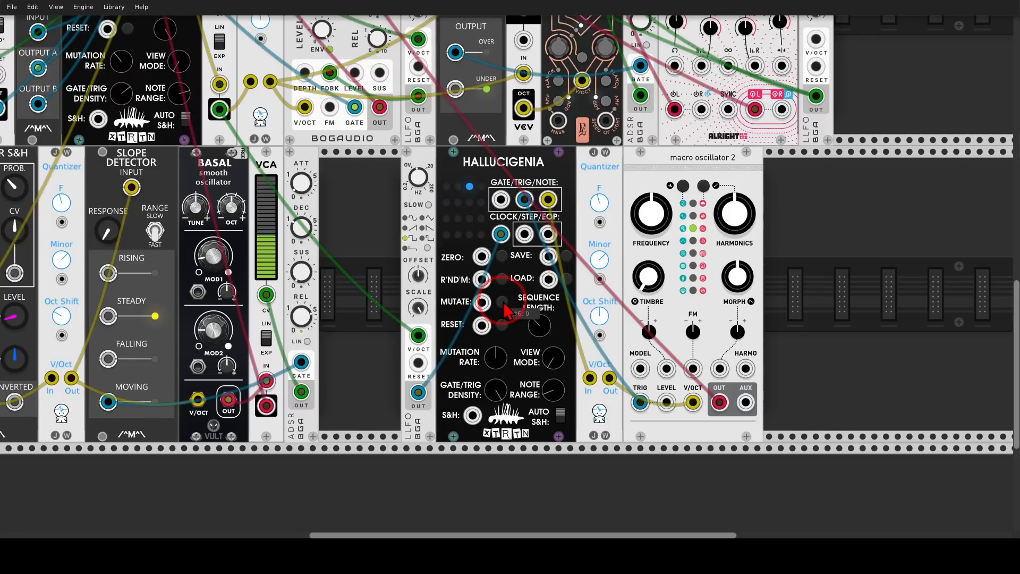
Shift the new Hallucigenia right and insert a Count Modula Clock Divider between it and the LLFO
left_click(567, 279)
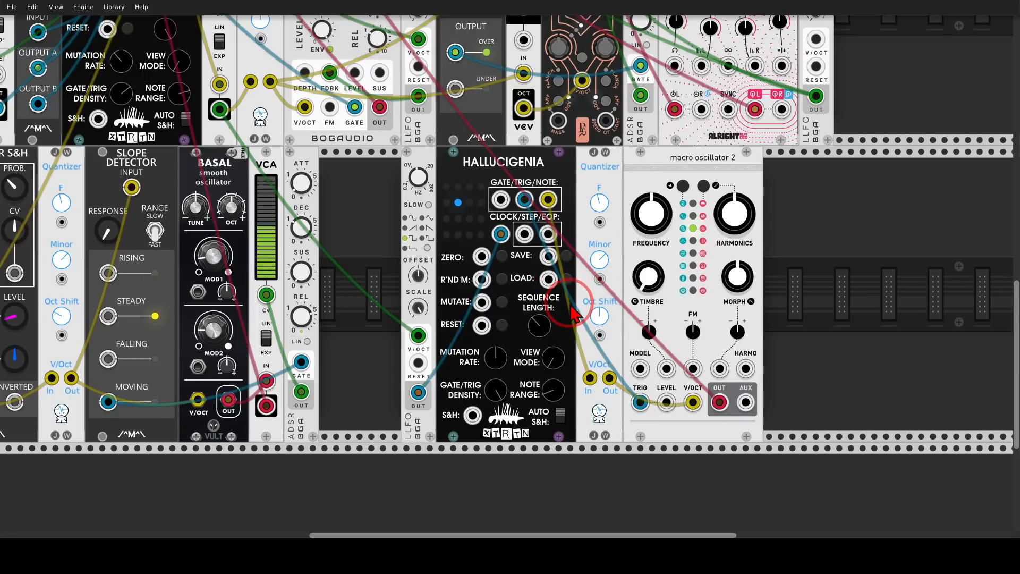
left_click_drag(461, 161, 546, 163)
right_click(477, 188)
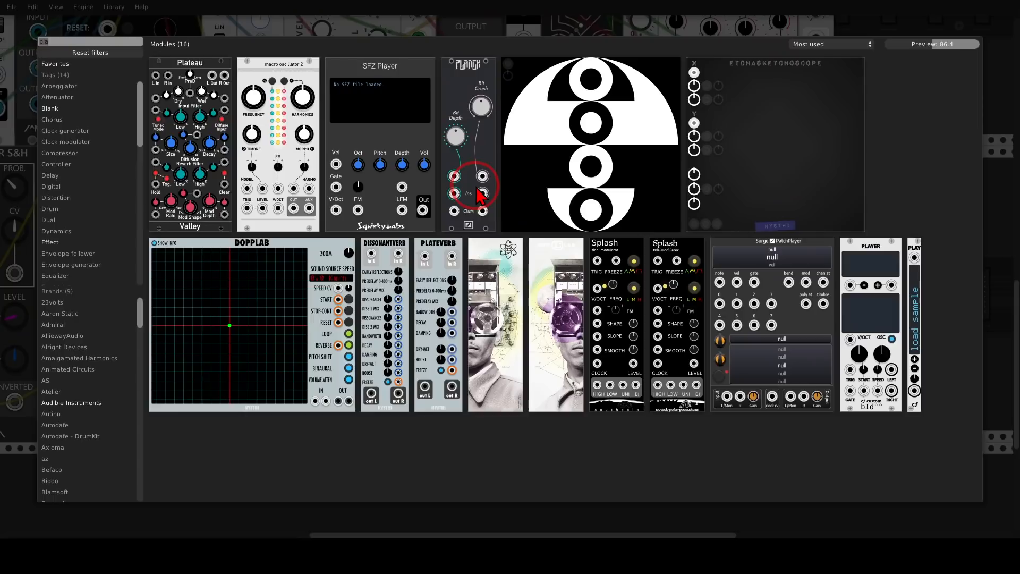
type("clock")
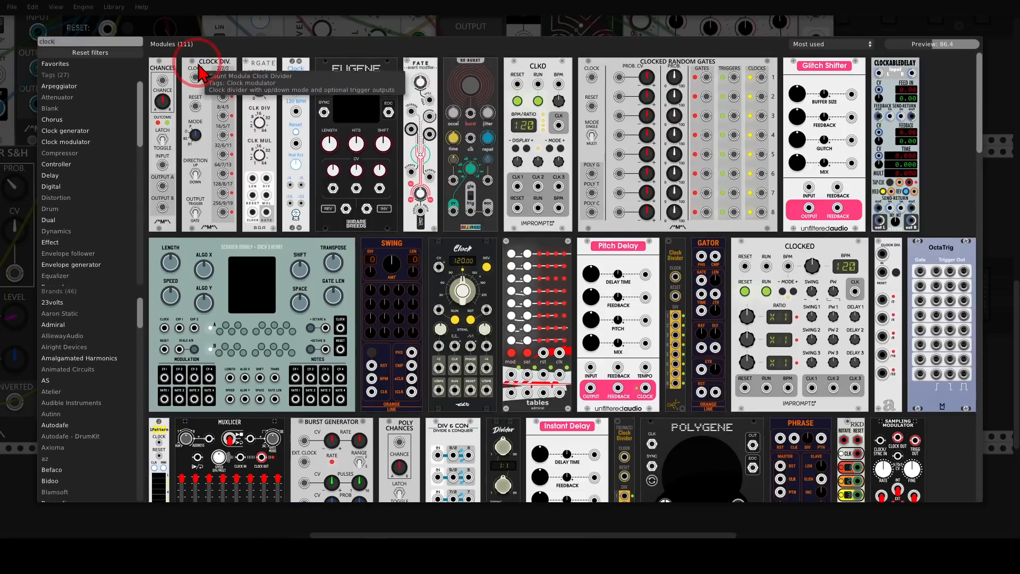
left_click(199, 71)
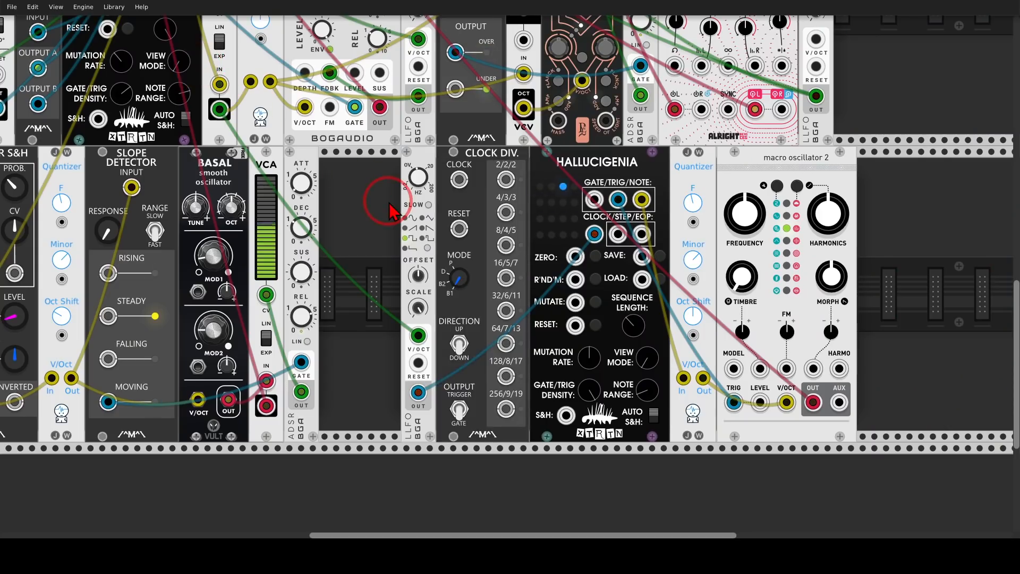
Clock the Clock Divider from the LLFO and patch its 64/7/13 and 16/5/7 outputs into Hallucigenia's mutate and load inputs
left_click_drag(390, 211, 458, 190)
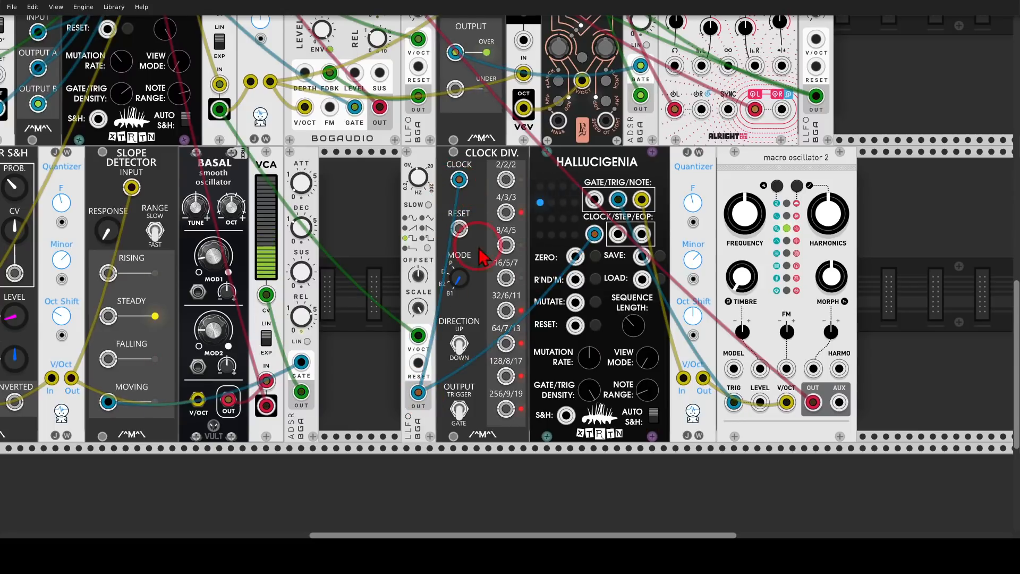
left_click_drag(505, 345, 576, 303)
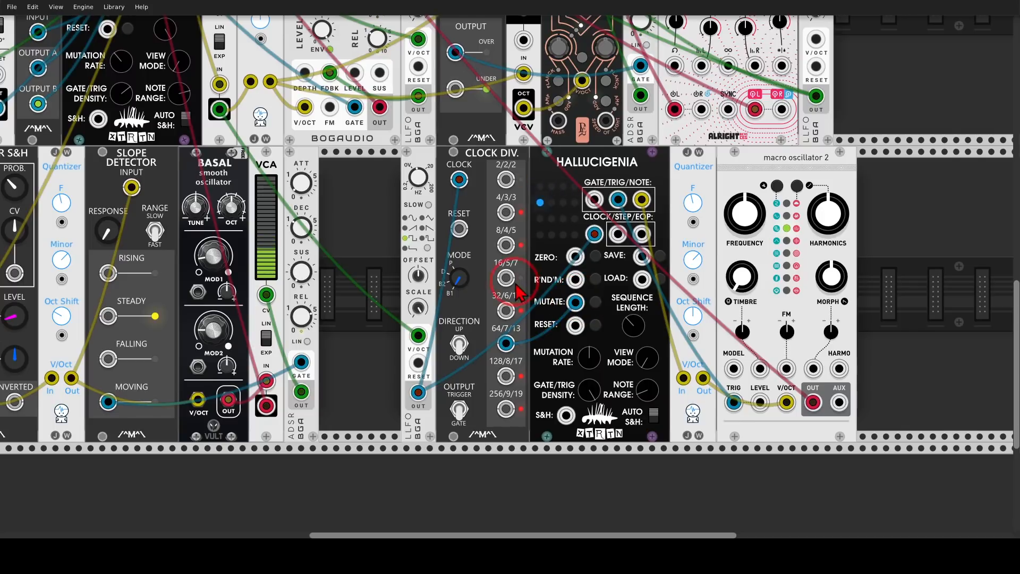
left_click_drag(506, 278, 642, 286)
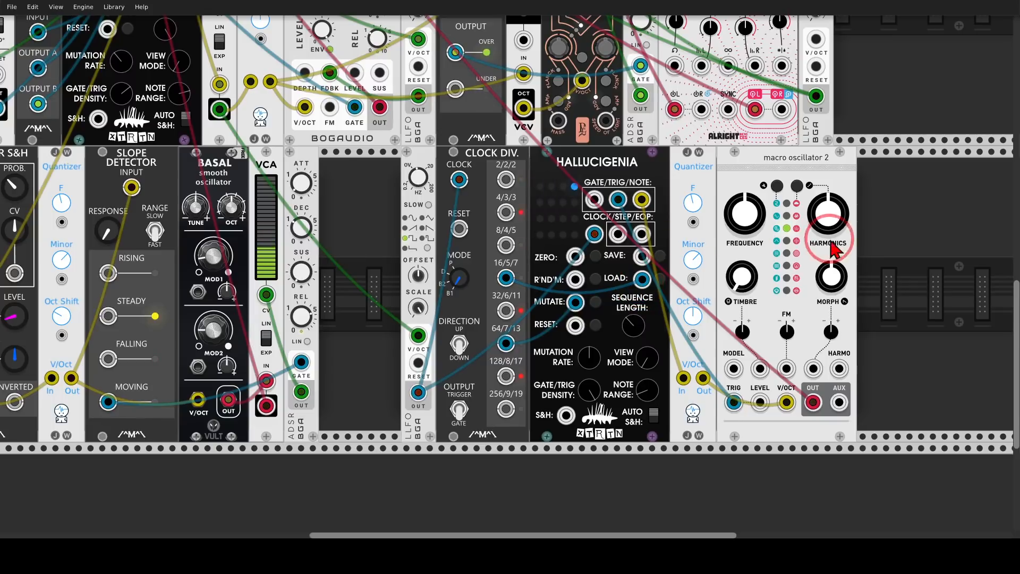
Turn up the Macro Oscillator's harmonics knob
left_click_drag(890, 240, 959, 329)
left_click_drag(361, 90, 534, 326)
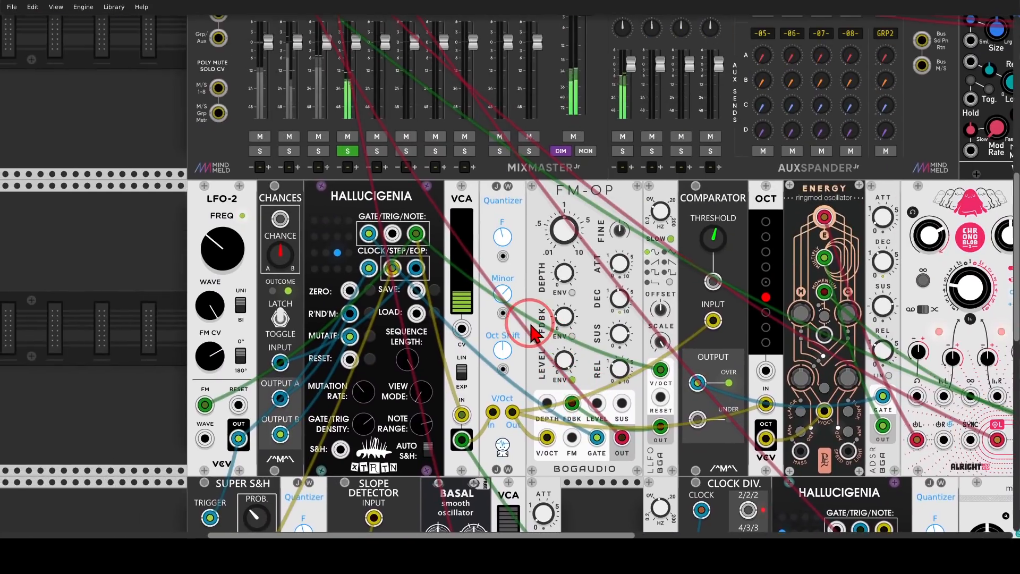
left_click_drag(621, 450, 188, 99)
Add a Vector Mixer to the right of the Macro Oscillator
right_click(722, 229)
type("vec")
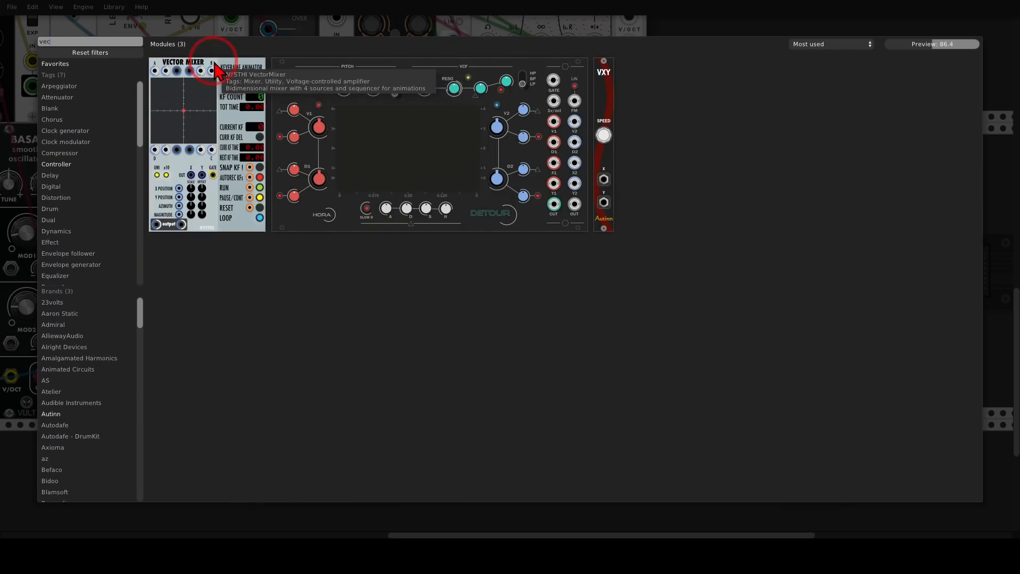
left_click_drag(218, 74, 641, 237)
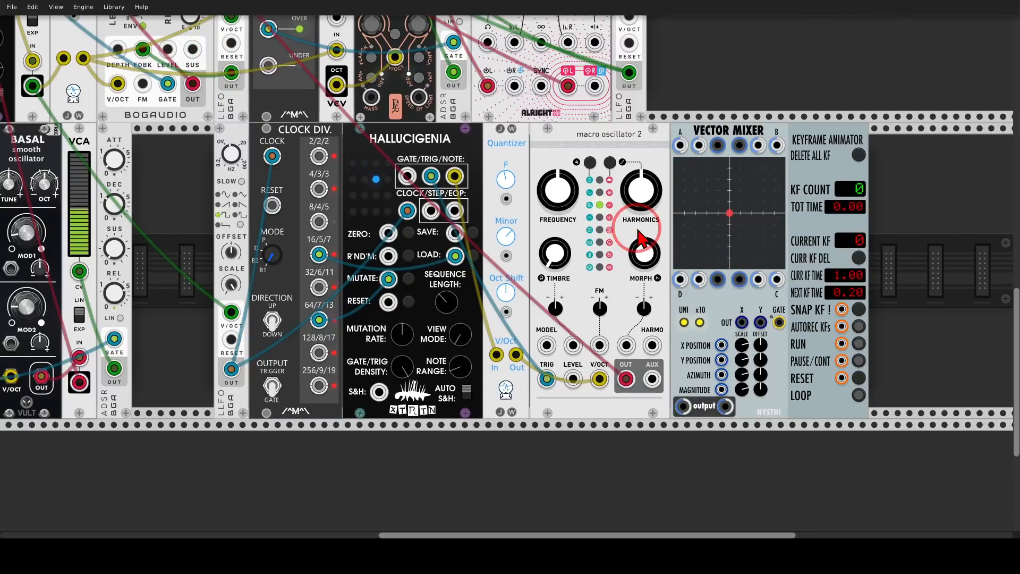
Route the Macro Oscillator output through the Vector Mixer and send its output to mixer channel 4
left_click_drag(626, 378, 851, 248)
scroll(710, 314, "down", 2)
left_click_drag(802, 462, 260, 47)
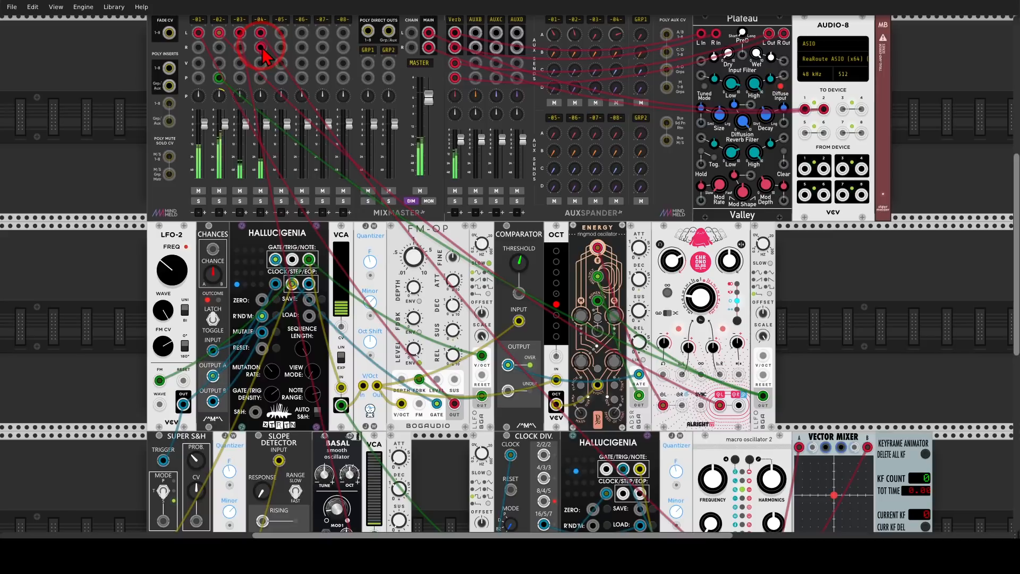
scroll(797, 372, "down", 4)
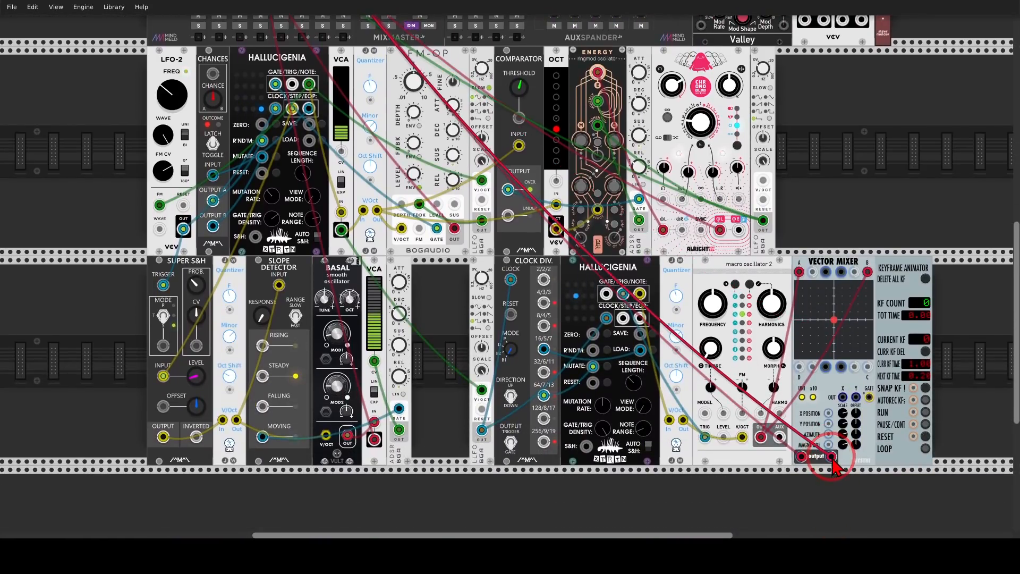
scroll(837, 362, "up", 3)
scroll(653, 297, "up", 1)
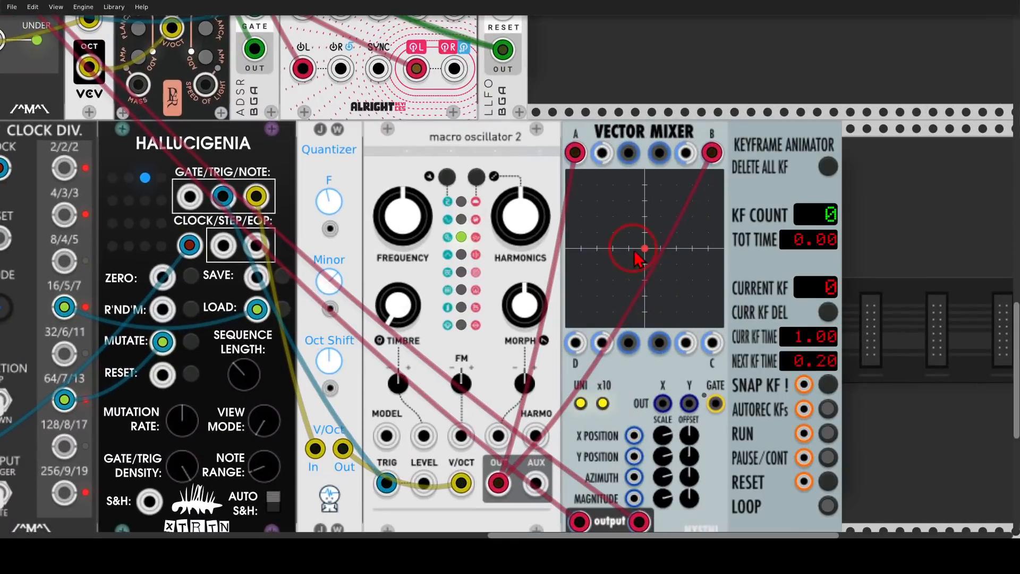
Raise the Macro Oscillator's timbre knob while sweeping the Vector Mixer joystick up and down
left_click_drag(646, 248, 645, 166)
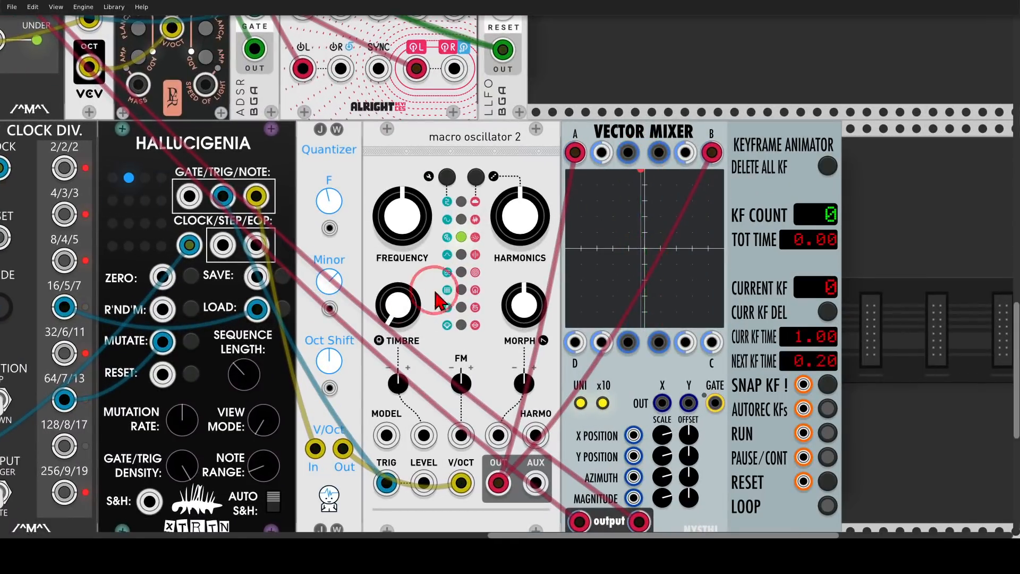
left_click_drag(402, 308, 402, 229)
mouse_move(646, 187)
left_mouse_down()
mouse_move(645, 342)
mouse_move(649, 177)
mouse_move(550, 155)
mouse_move(759, 150)
mouse_move(535, 143)
mouse_move(762, 146)
mouse_move(684, 329)
mouse_move(646, 367)
mouse_move(635, 332)
left_mouse_up()
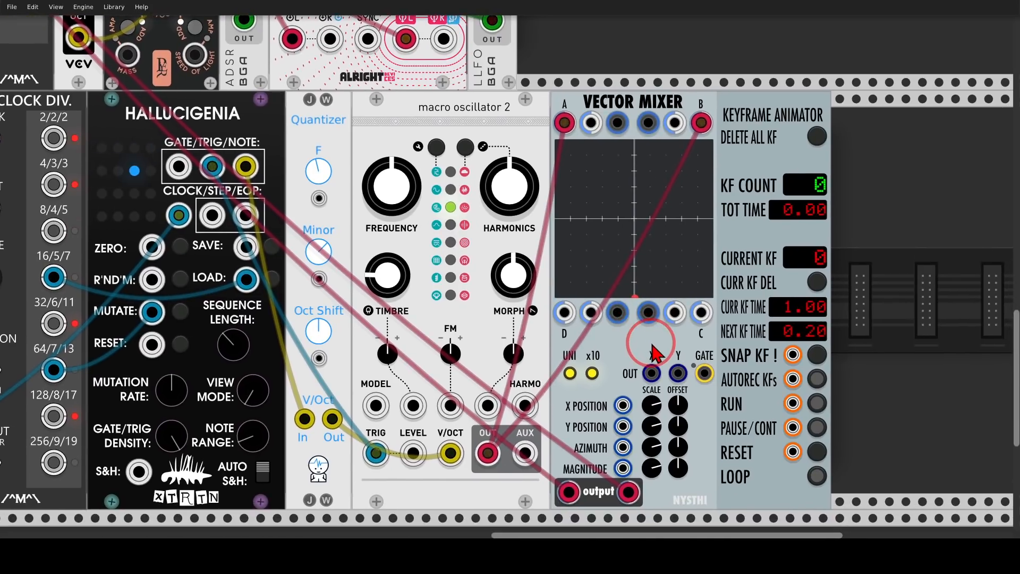
Record a Vector Mixer joystick movement into the Keyframe Animator with auto-record, then play it back in a loop
left_click(816, 379)
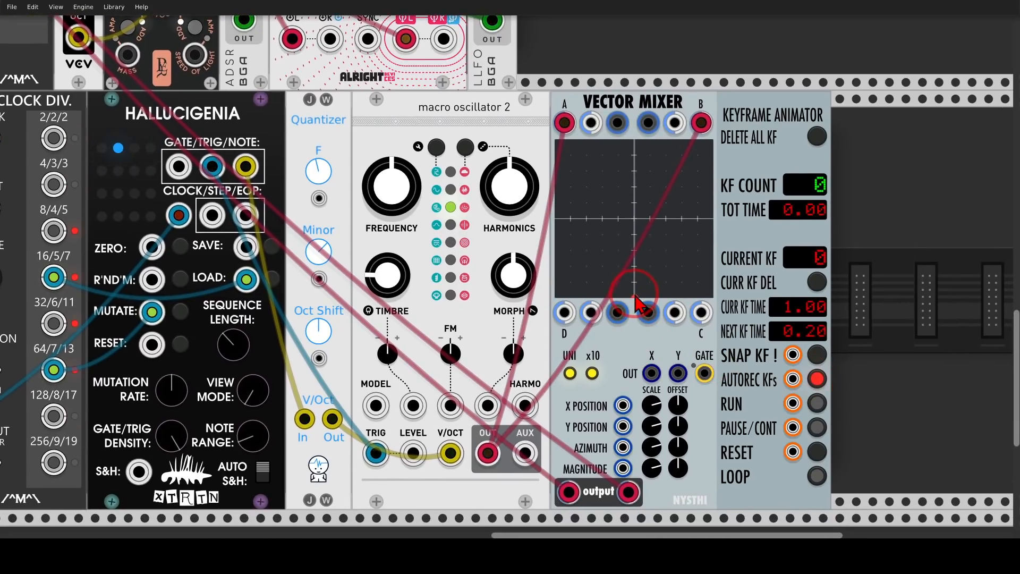
mouse_move(637, 299)
left_mouse_down()
mouse_move(615, 250)
mouse_move(590, 229)
mouse_move(559, 143)
mouse_move(712, 140)
mouse_move(722, 202)
mouse_move(638, 313)
left_mouse_up()
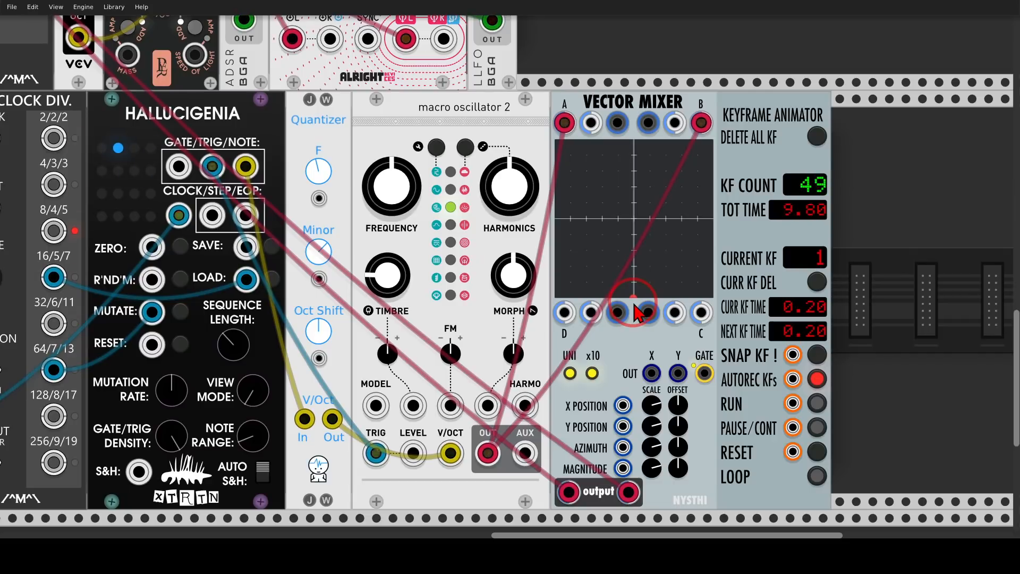
mouse_move(638, 313)
left_mouse_down()
mouse_move(644, 246)
mouse_move(629, 277)
mouse_move(686, 212)
mouse_move(675, 175)
mouse_move(590, 160)
mouse_move(603, 228)
mouse_move(640, 276)
mouse_move(635, 311)
left_mouse_up()
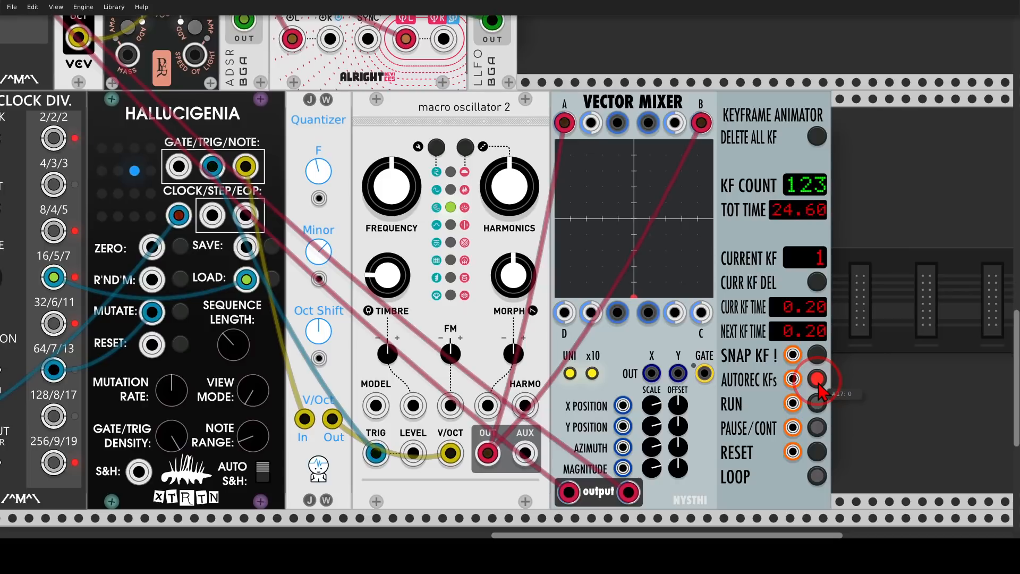
left_click(817, 477)
left_click(817, 402)
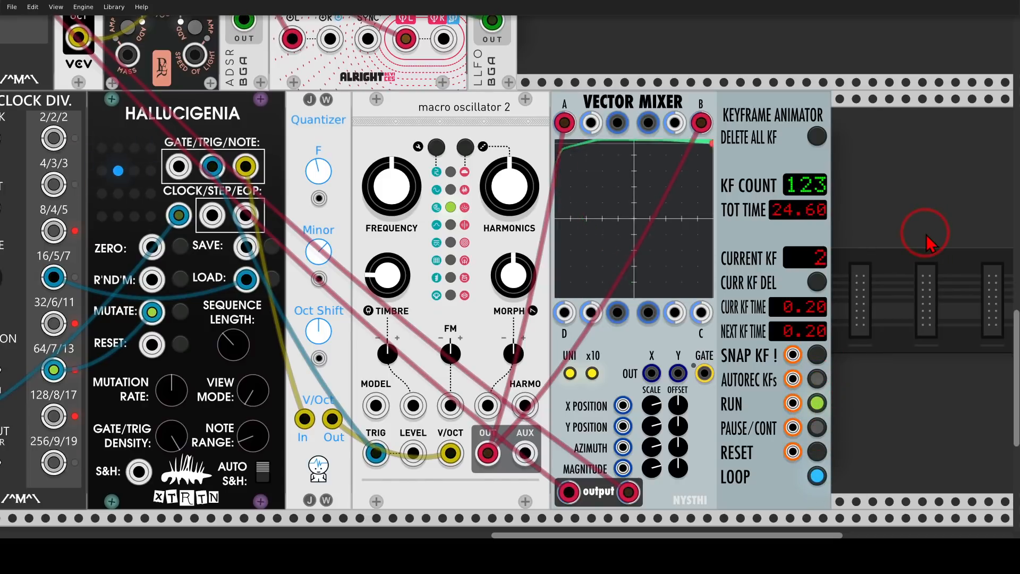
Turn the Macro Oscillator's timbre knob down slightly
scroll(843, 190, "down", 1)
left_click_drag(625, 79, 690, 87)
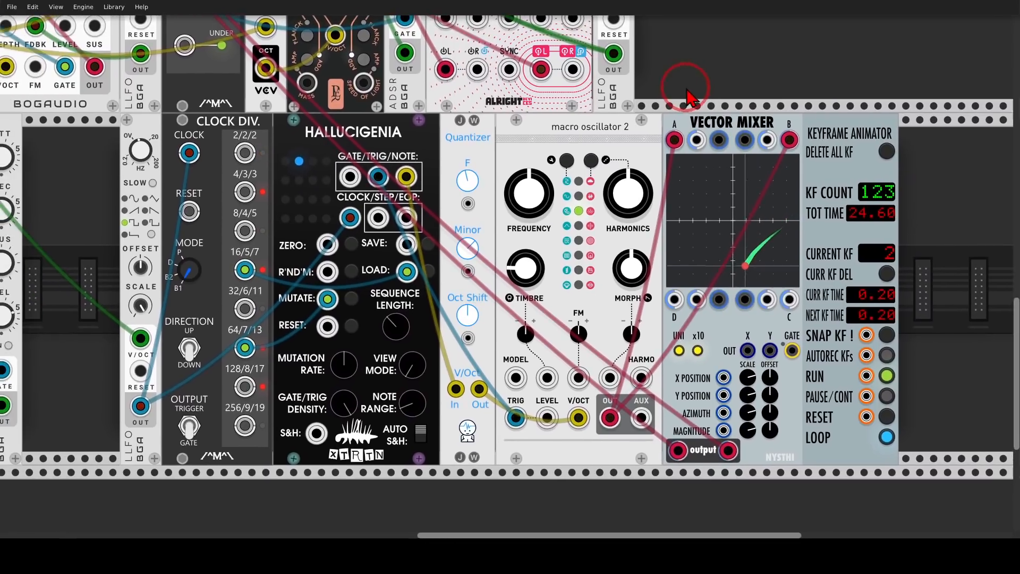
left_click_drag(533, 260, 510, 271)
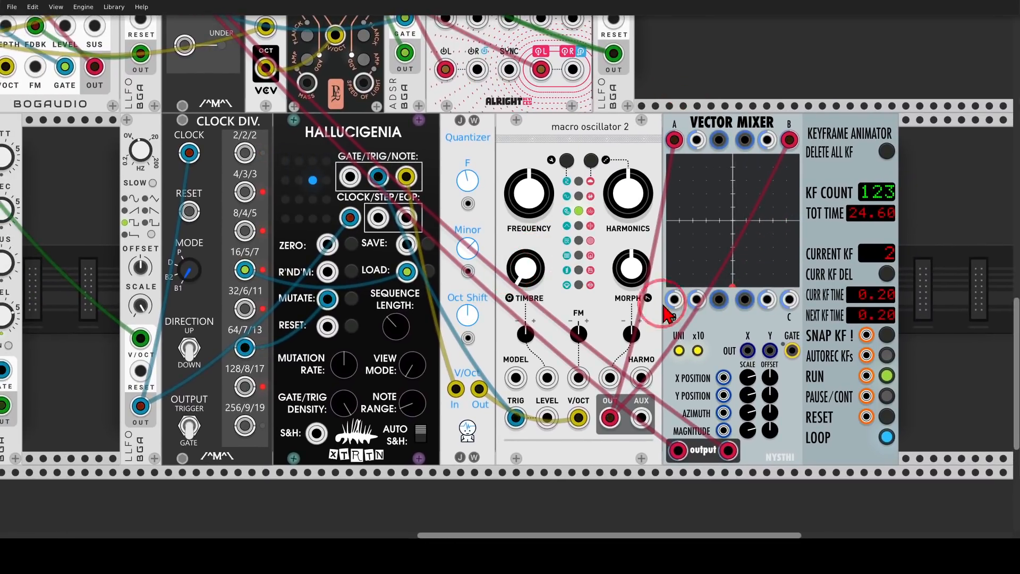
Patch the Vector Mixer's Y output into the Macro Oscillator's timbre CV input
mouse_move(732, 289)
left_mouse_down()
mouse_move(727, 171)
mouse_move(739, 170)
left_mouse_up()
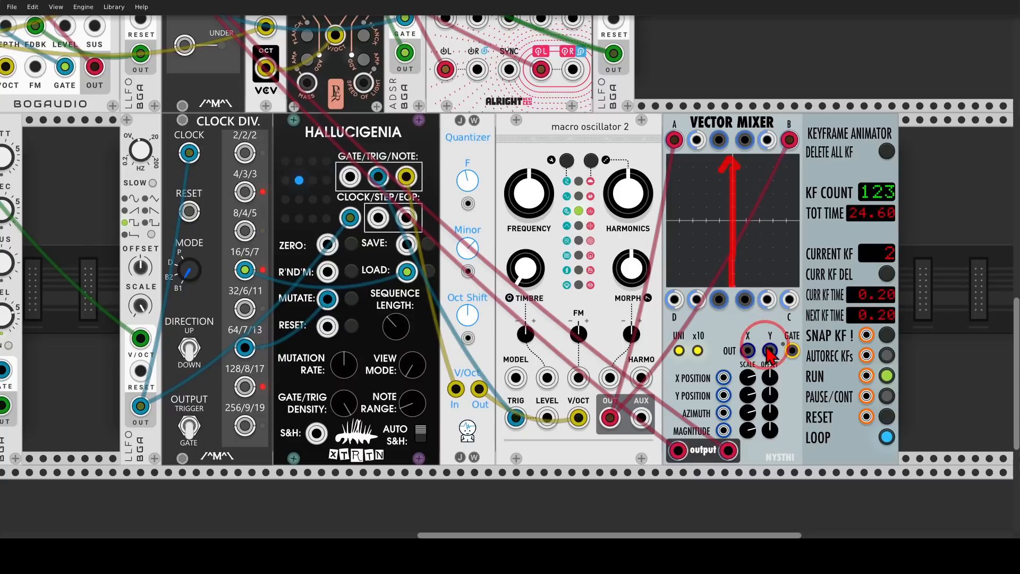
mouse_move(782, 335)
left_mouse_down()
mouse_move(753, 341)
mouse_move(780, 331)
mouse_move(772, 352)
mouse_move(623, 354)
mouse_move(547, 377)
left_mouse_up()
key("Escape")
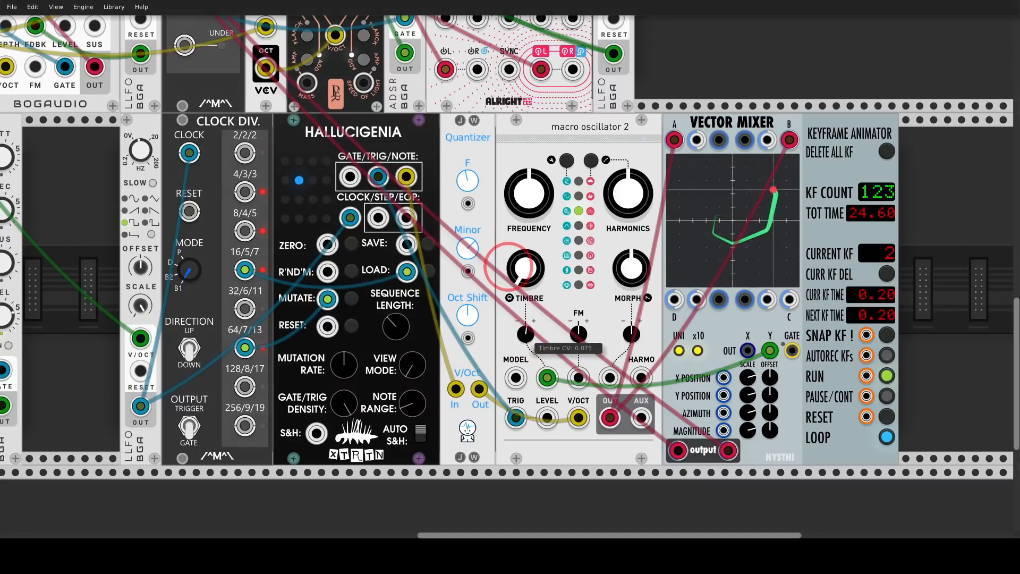
mouse_move(510, 267)
left_mouse_down()
mouse_move(526, 334)
mouse_move(509, 267)
left_mouse_up()
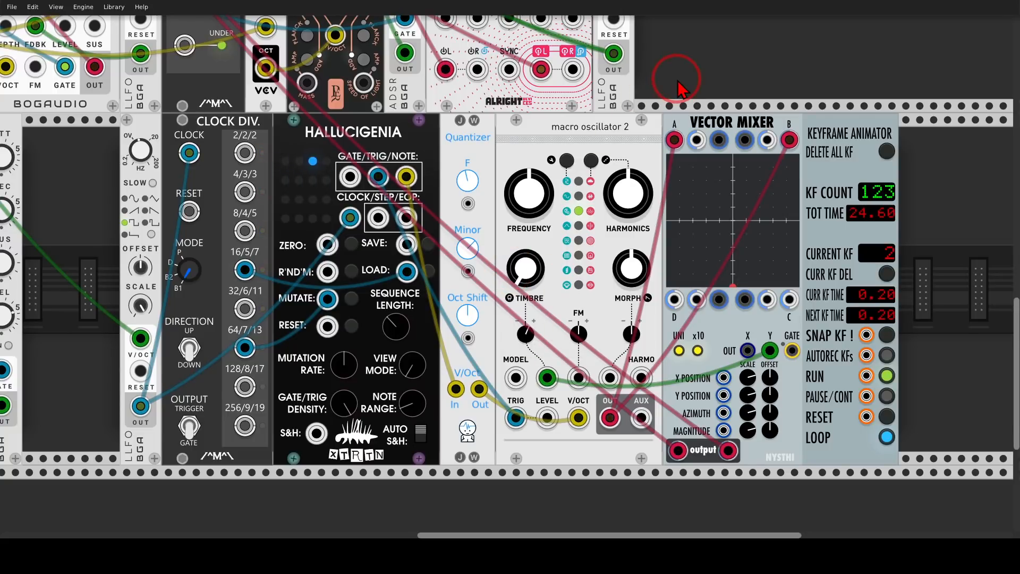
Zoom out to view the entire rack of modules
scroll(680, 85, "down", 5)
scroll(755, 213, "up", 5)
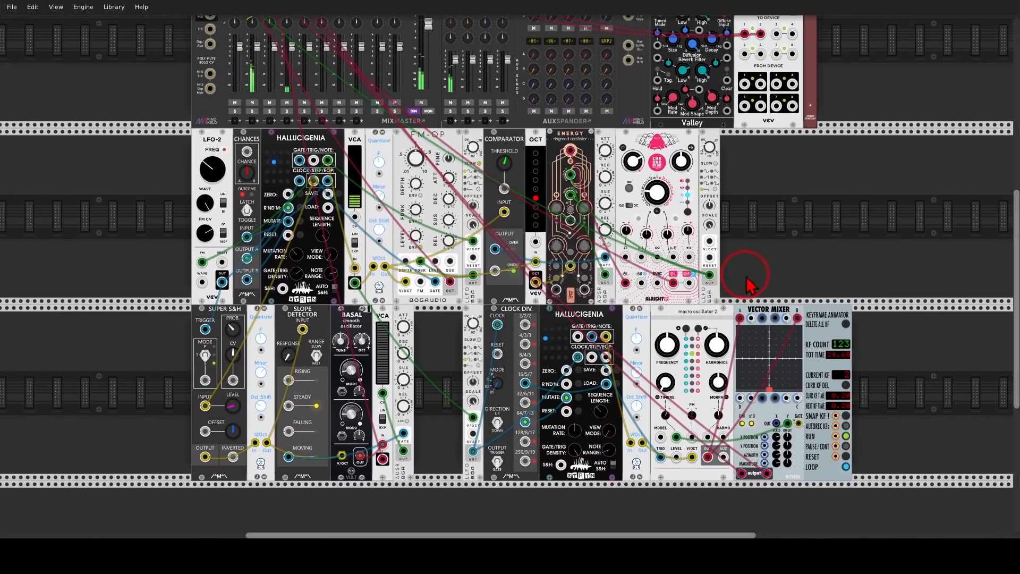
scroll(750, 285, "up", 1)
scroll(752, 283, "up", 2)
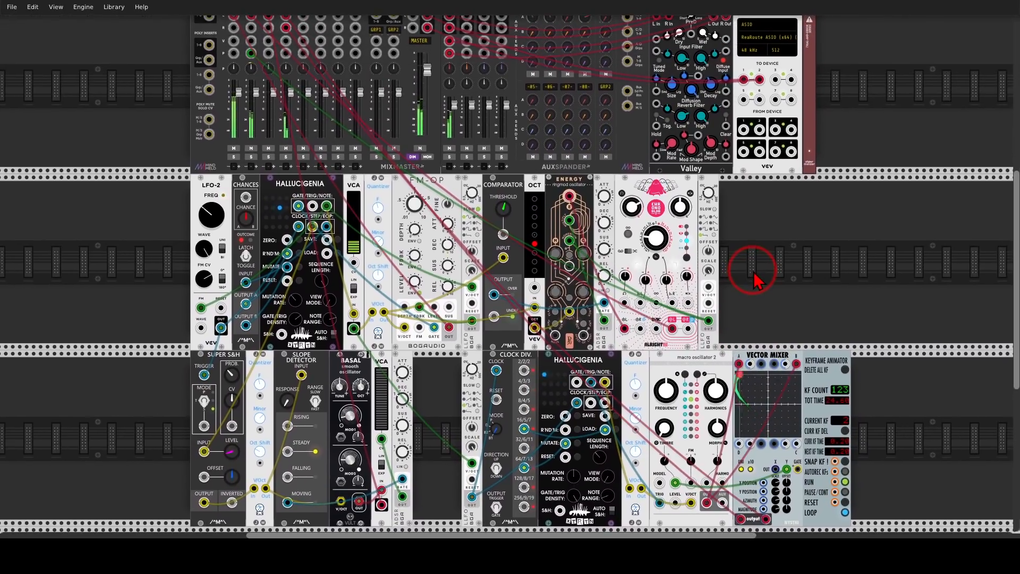
scroll(754, 276, "down", 2)
scroll(760, 268, "up", 1)
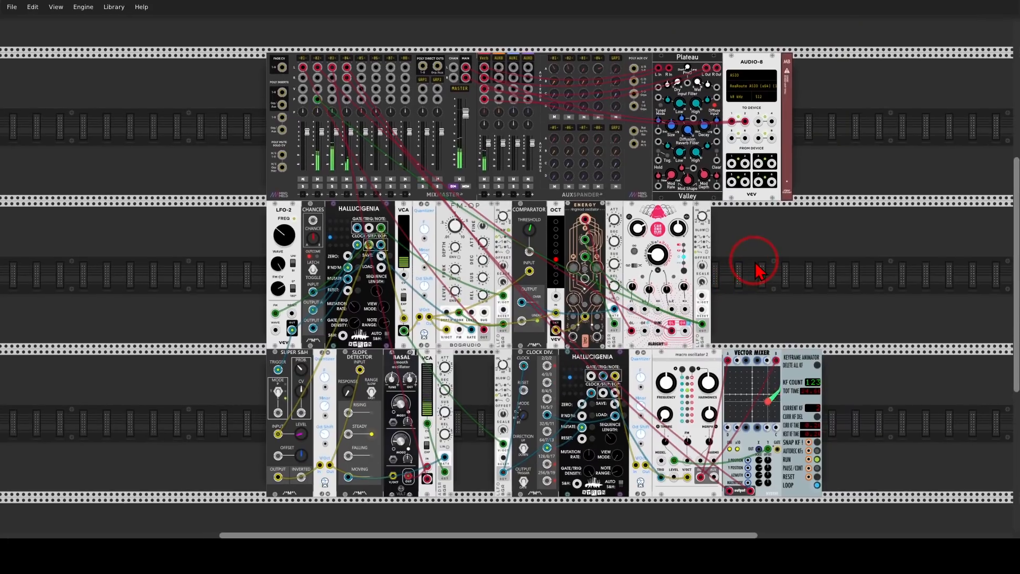
left_click_drag(757, 263, 757, 259)
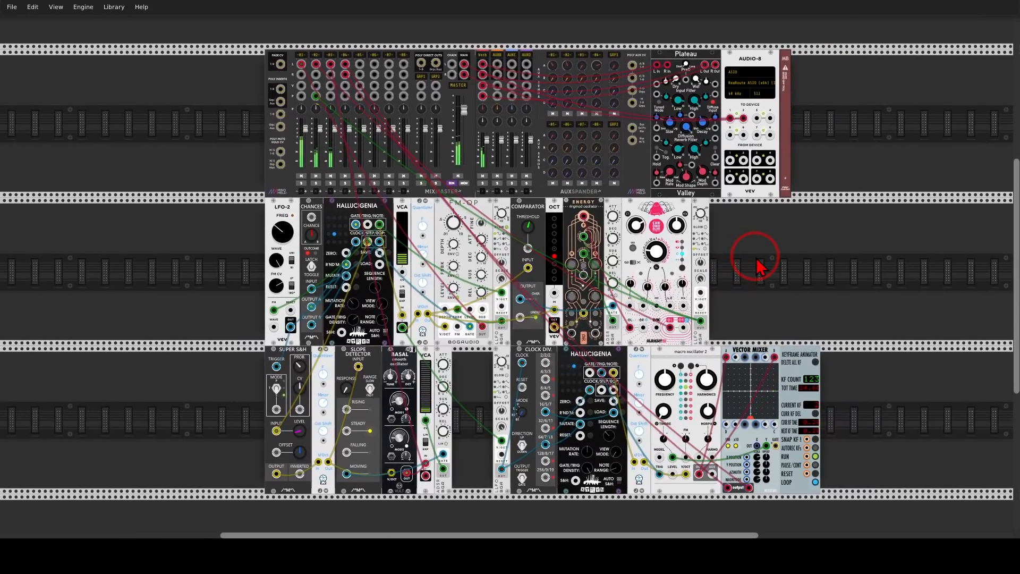